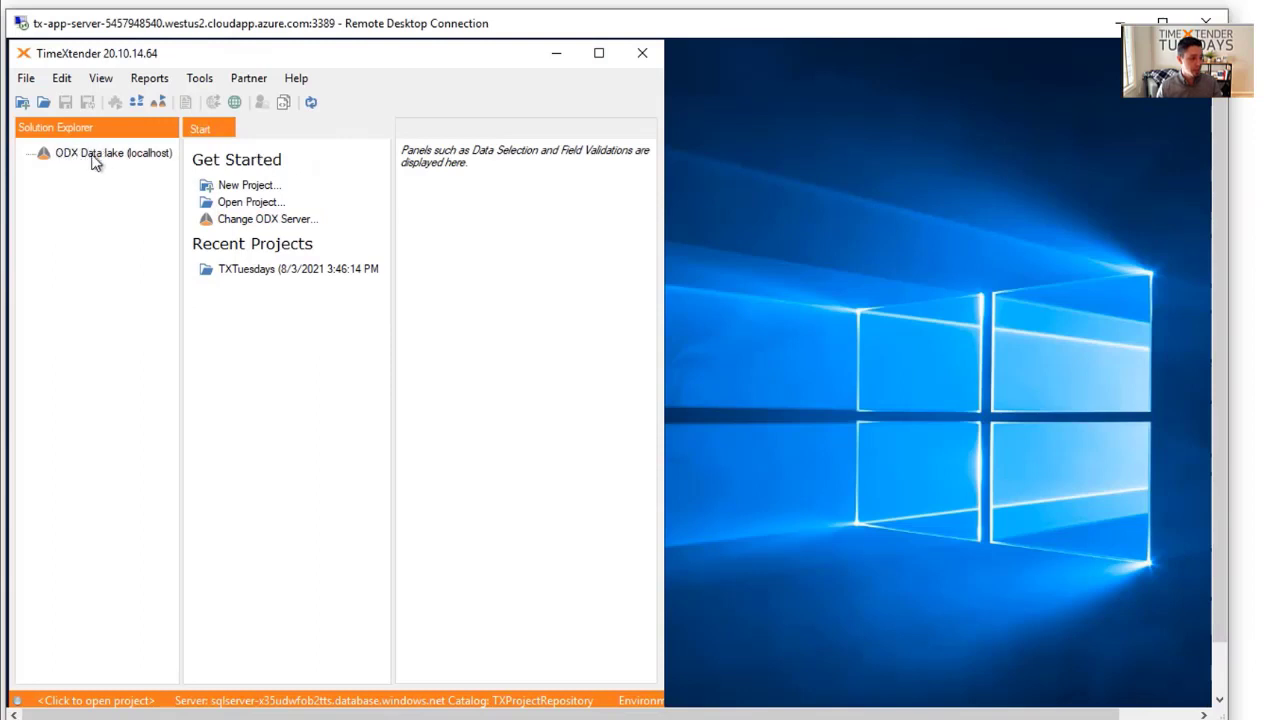
Examine the port and other ODX Server connection settings in the TimeXtender options.
left_click(60, 155)
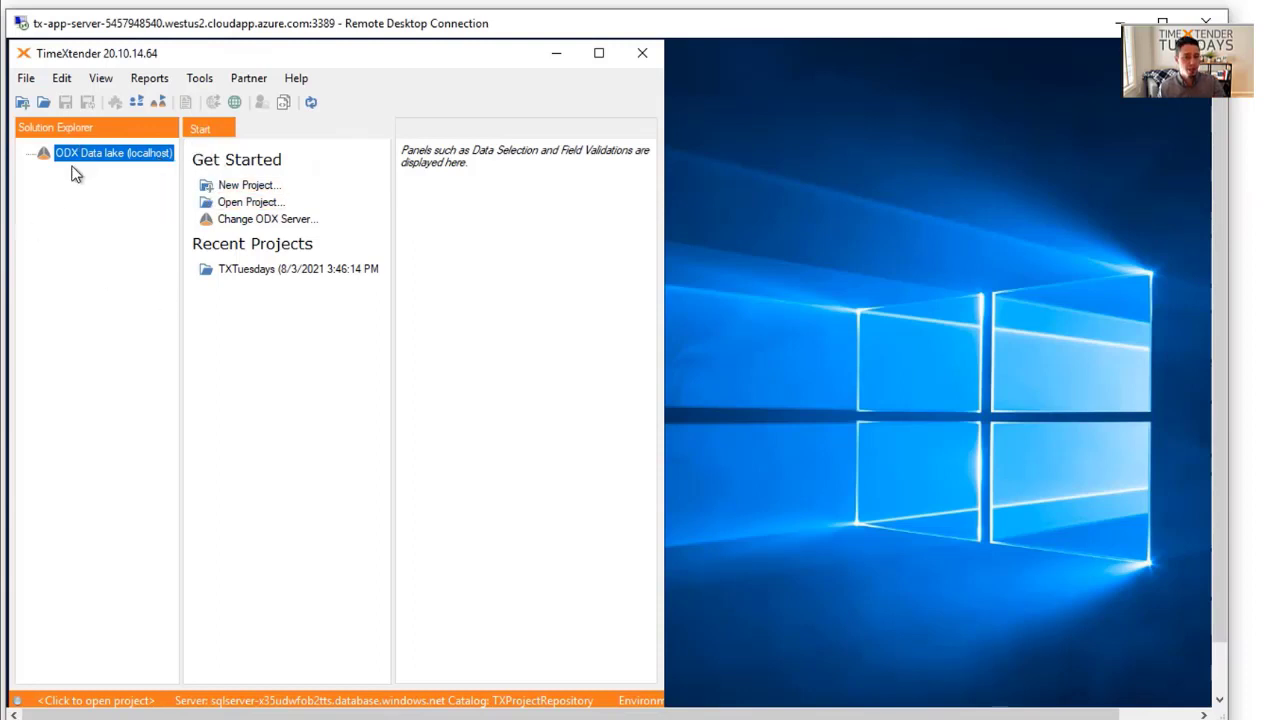
left_click(201, 80)
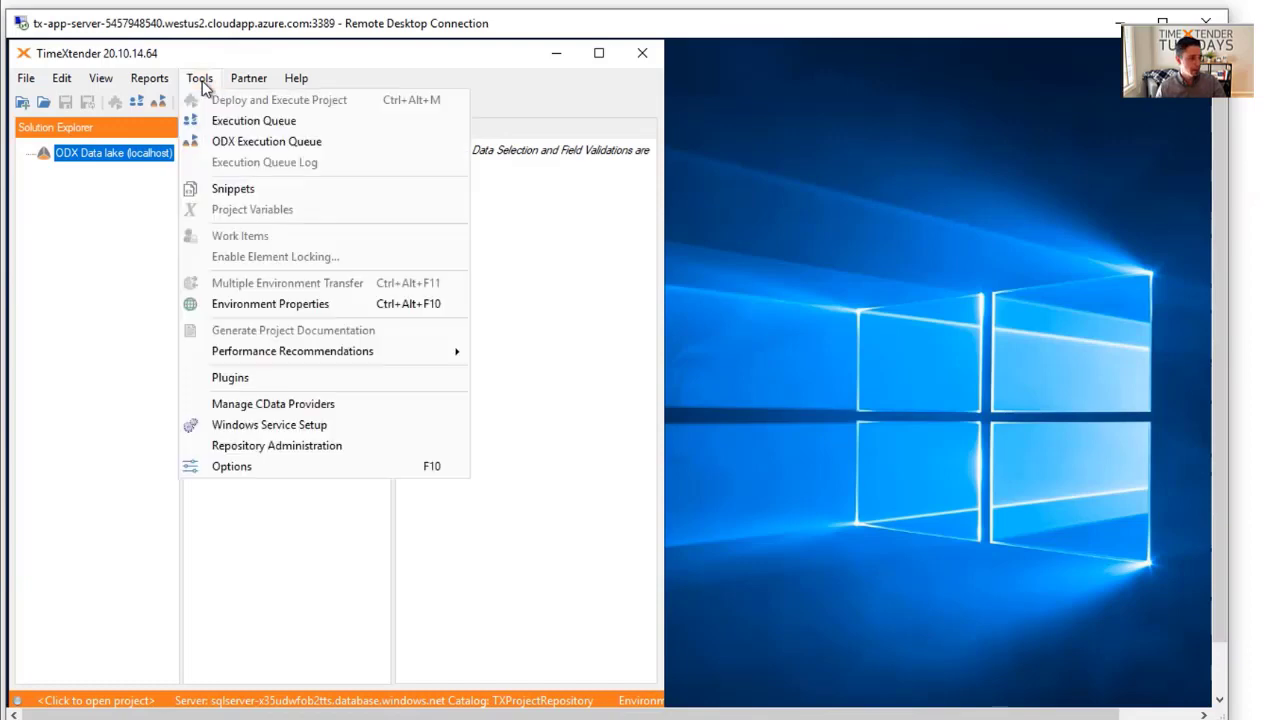
left_click(248, 468)
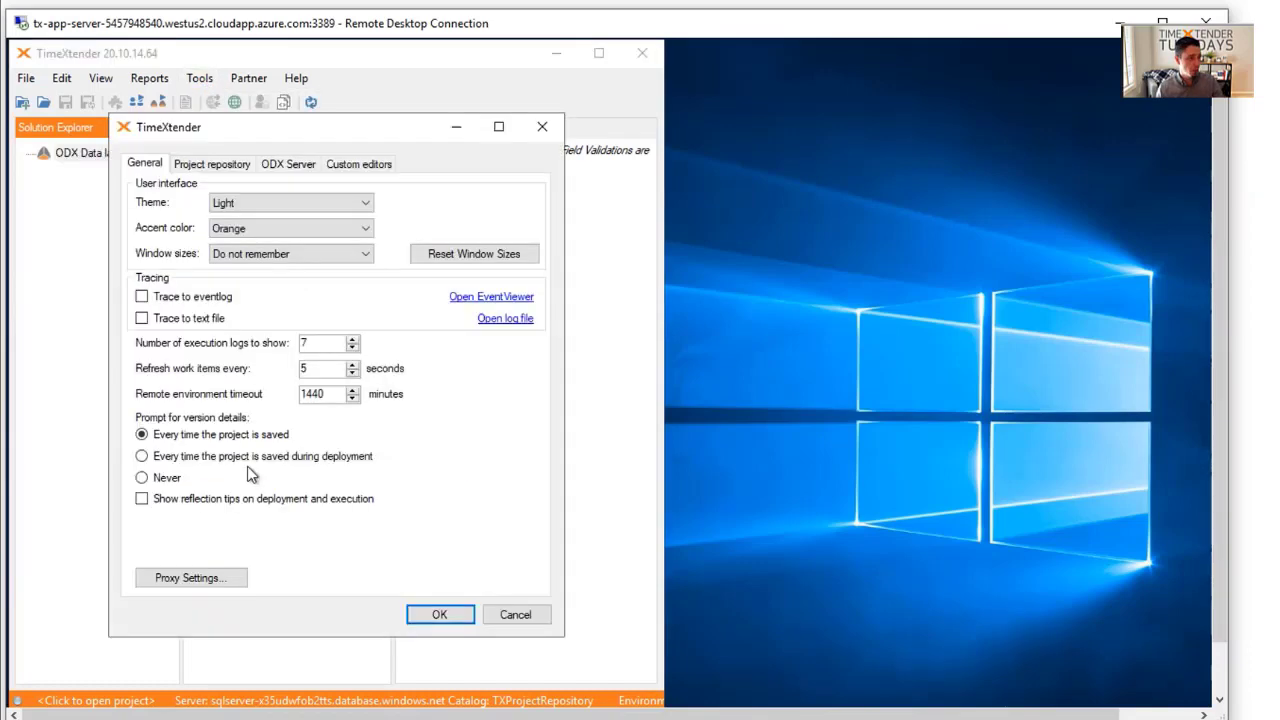
left_click(298, 166)
left_click(242, 237)
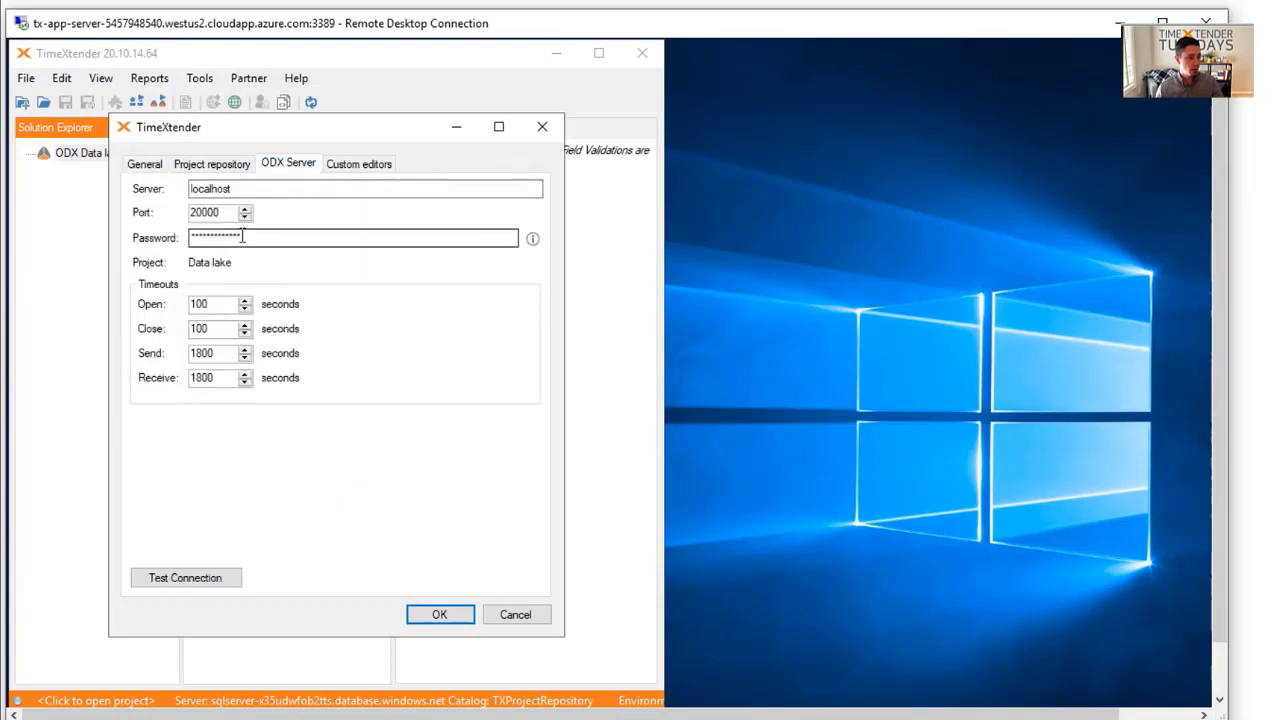
left_click_drag(228, 212, 173, 212)
left_click(223, 212)
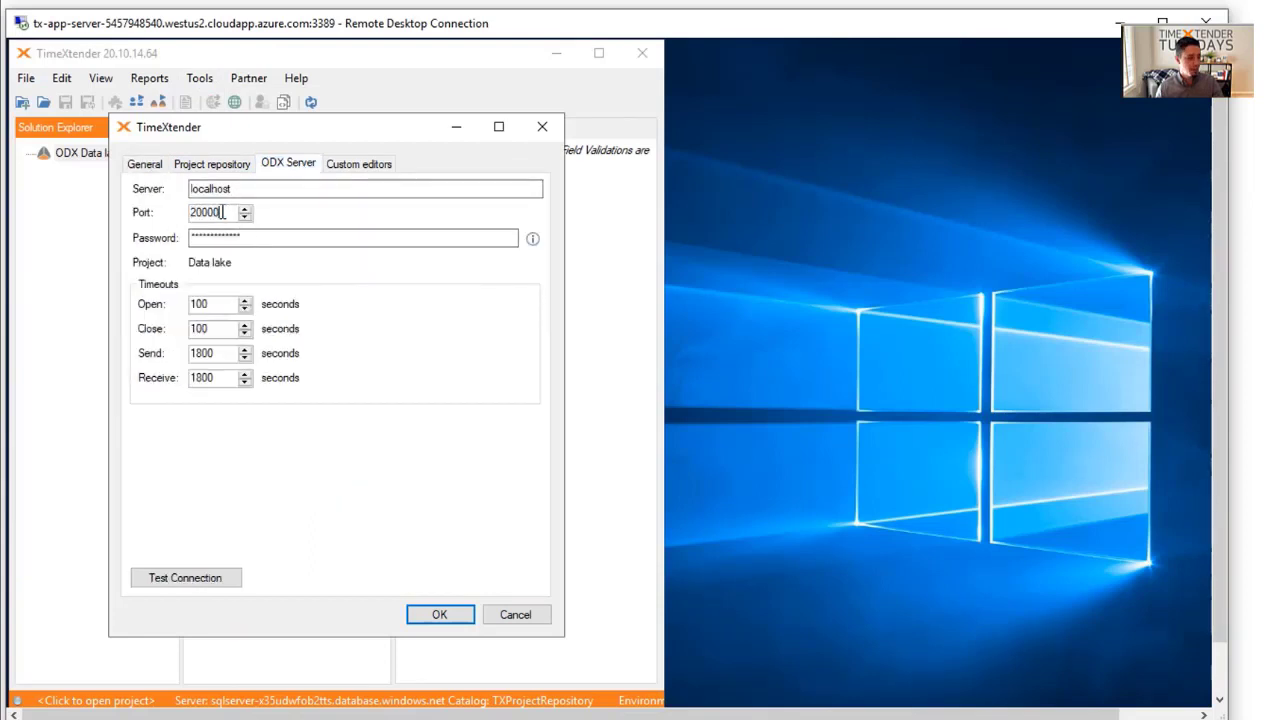
left_click(203, 212)
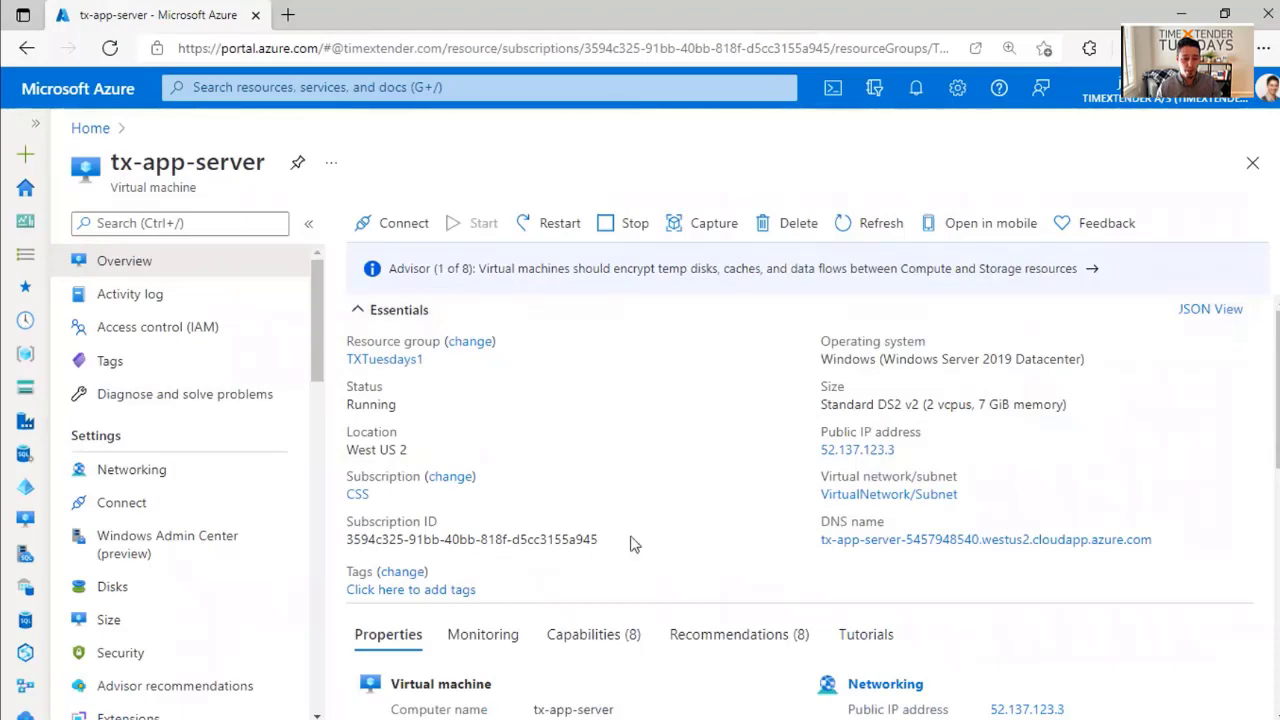
Open the networking settings of the tx-app-server virtual machine and review its inbound port rules.
scroll(643, 551, "down", 2)
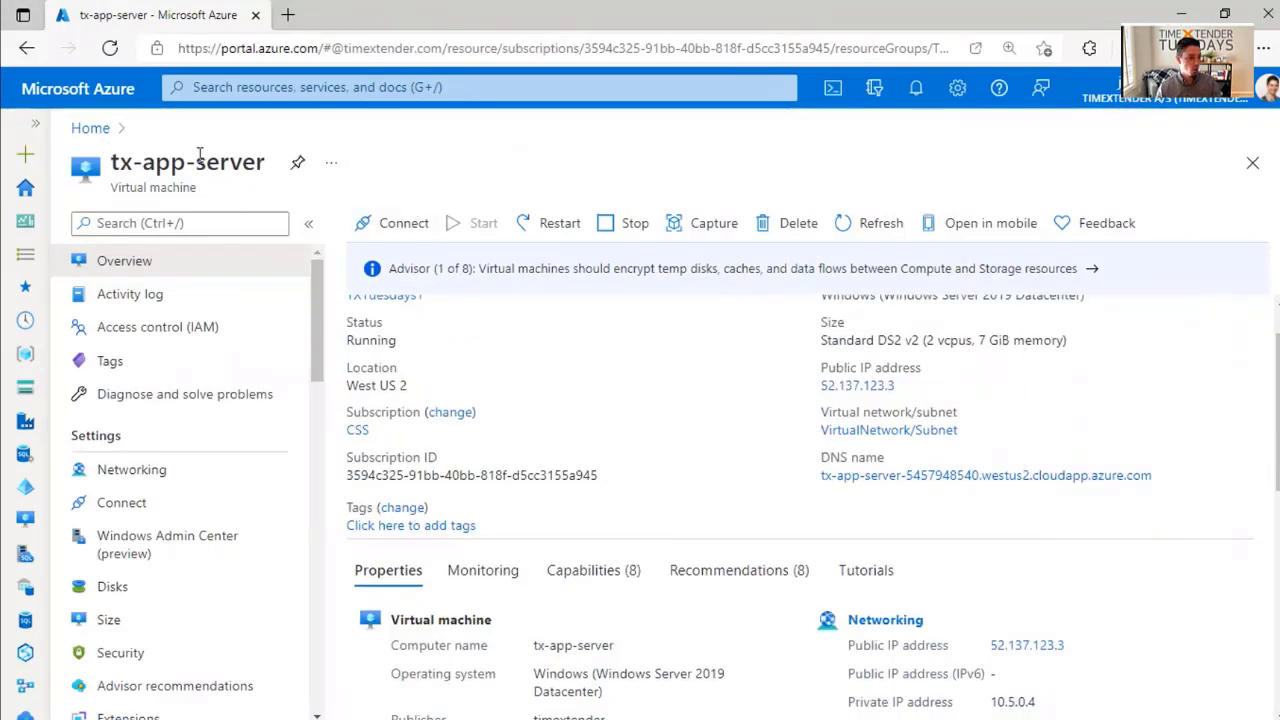
scroll(708, 473, "down", 2)
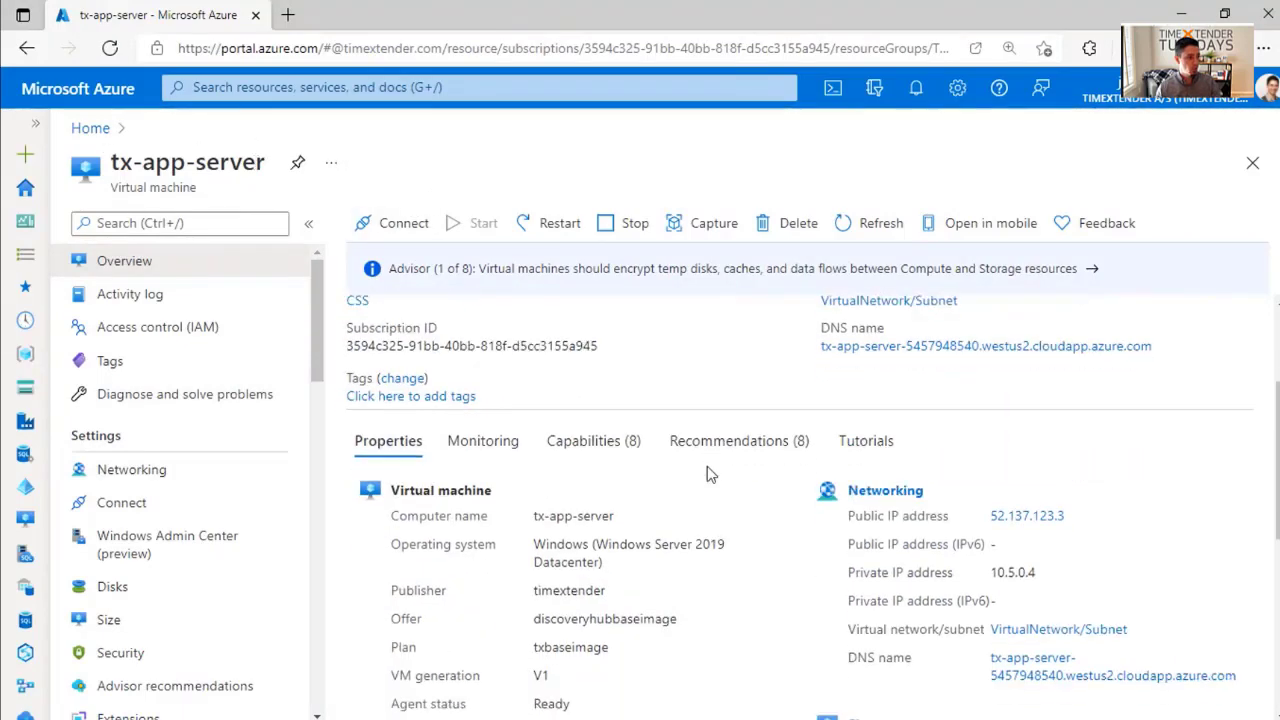
scroll(707, 473, "down", 1)
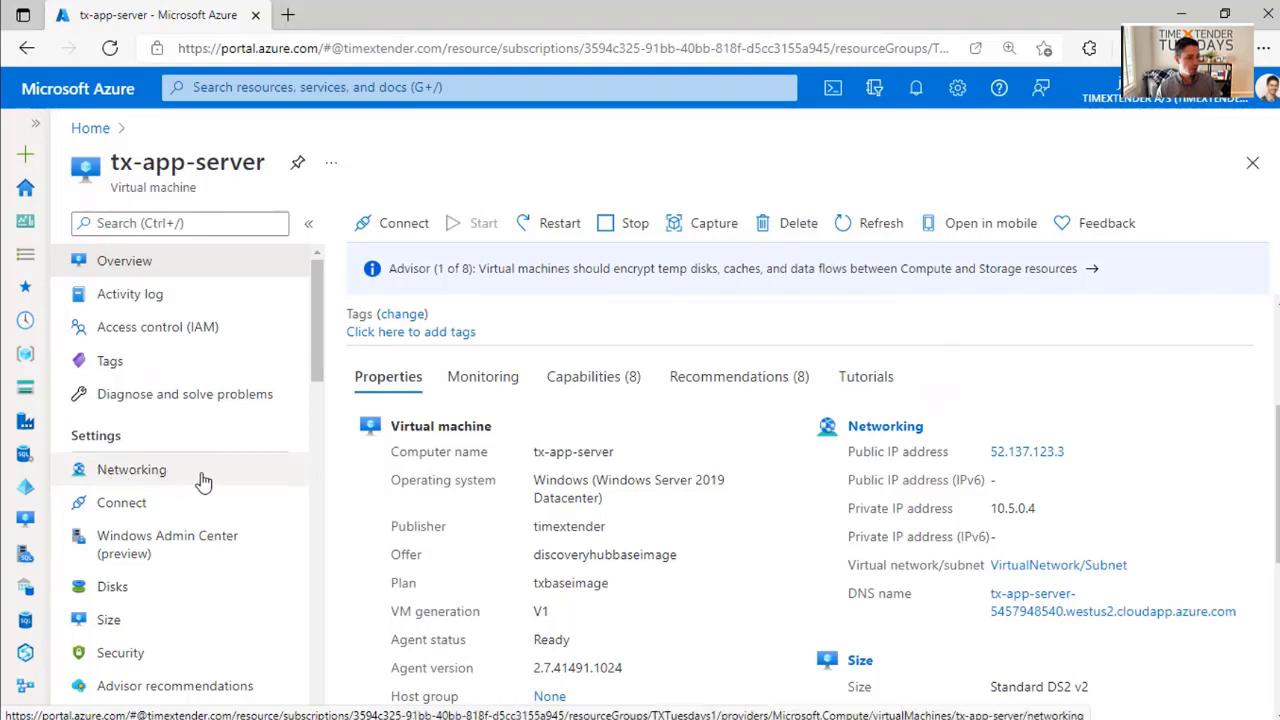
left_click(145, 479)
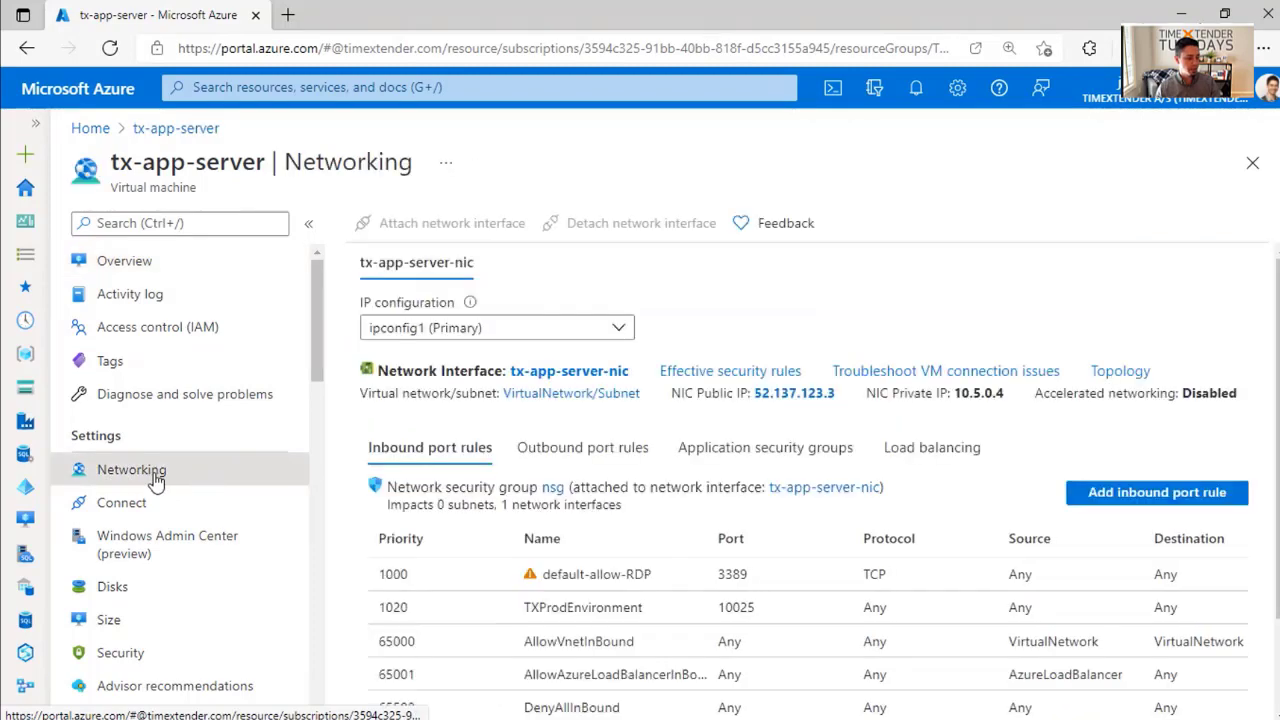
scroll(711, 497, "down", 2)
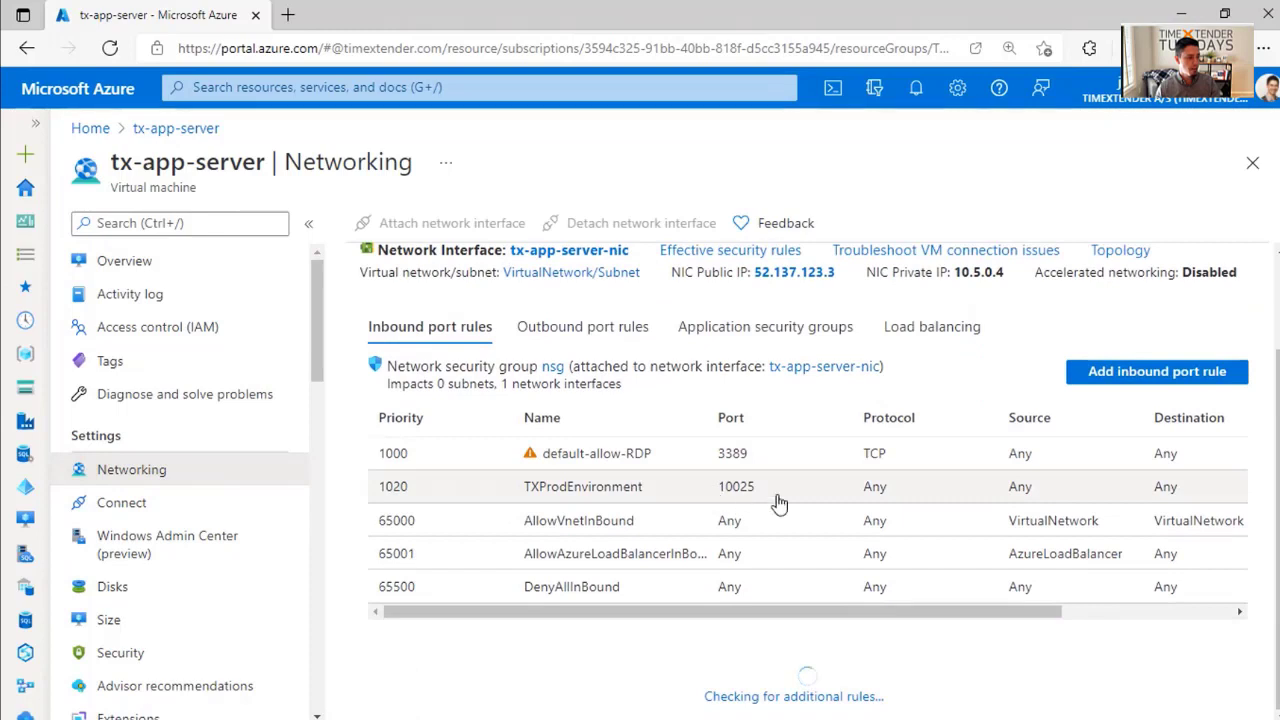
left_click_drag(377, 323, 492, 328)
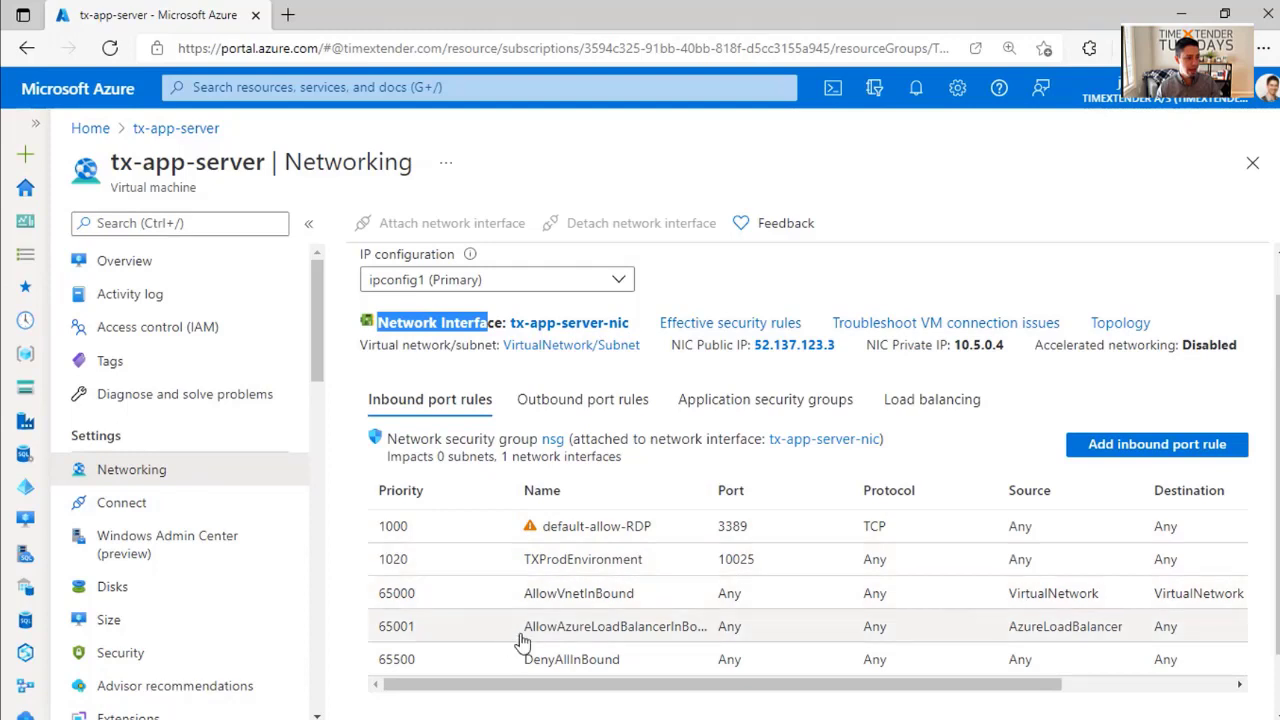
scroll(522, 640, "up", 1)
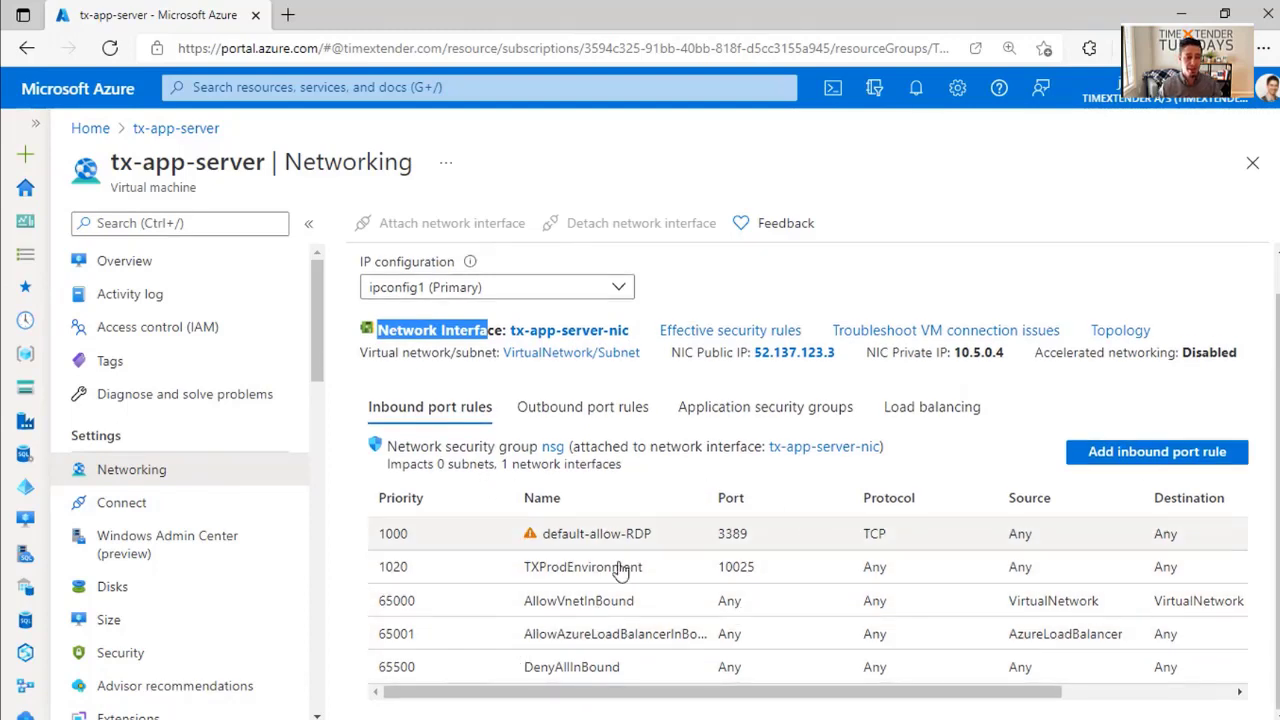
Start a new inbound security rule, keeping Any as the source and Custom as the service.
left_click(1098, 452)
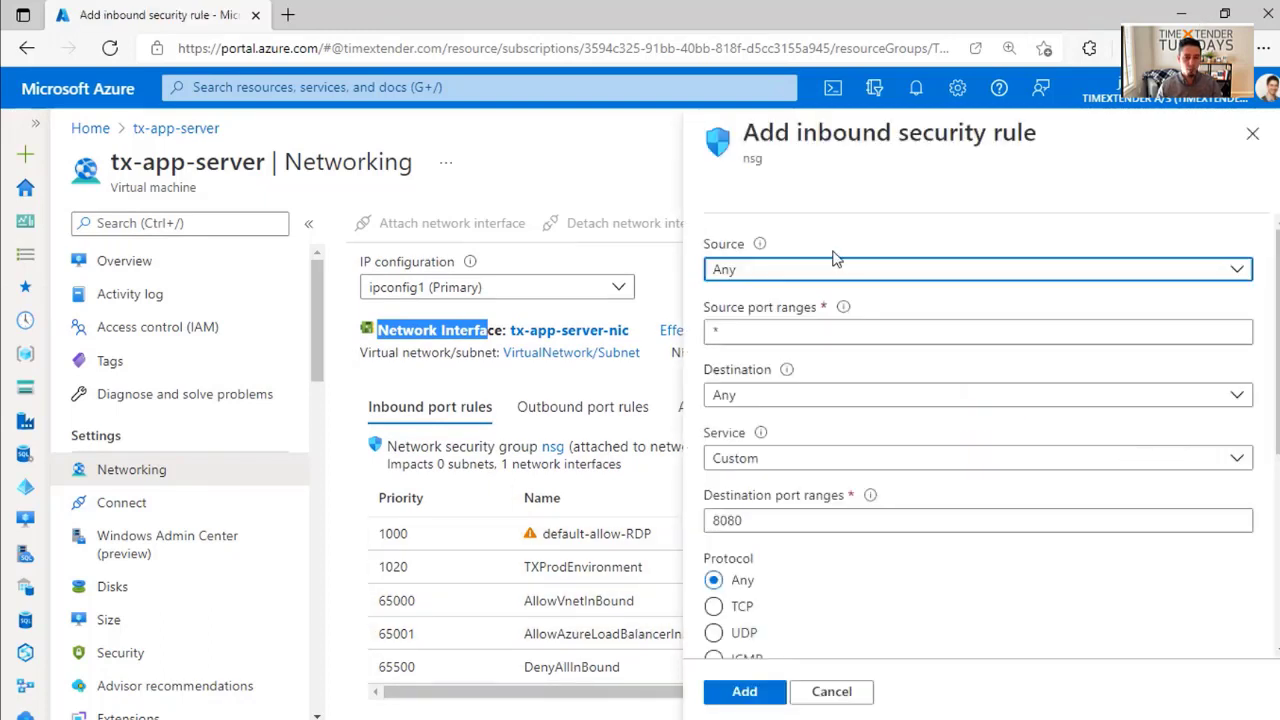
left_click(810, 271)
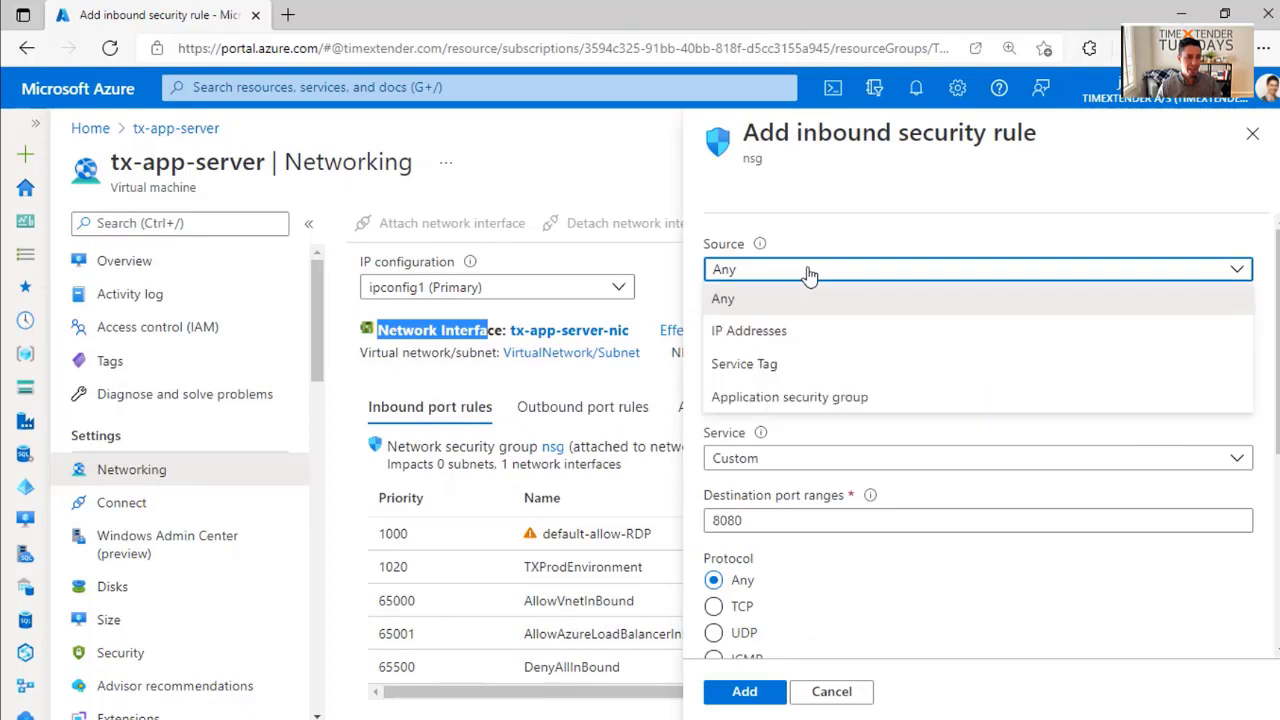
left_click(810, 275)
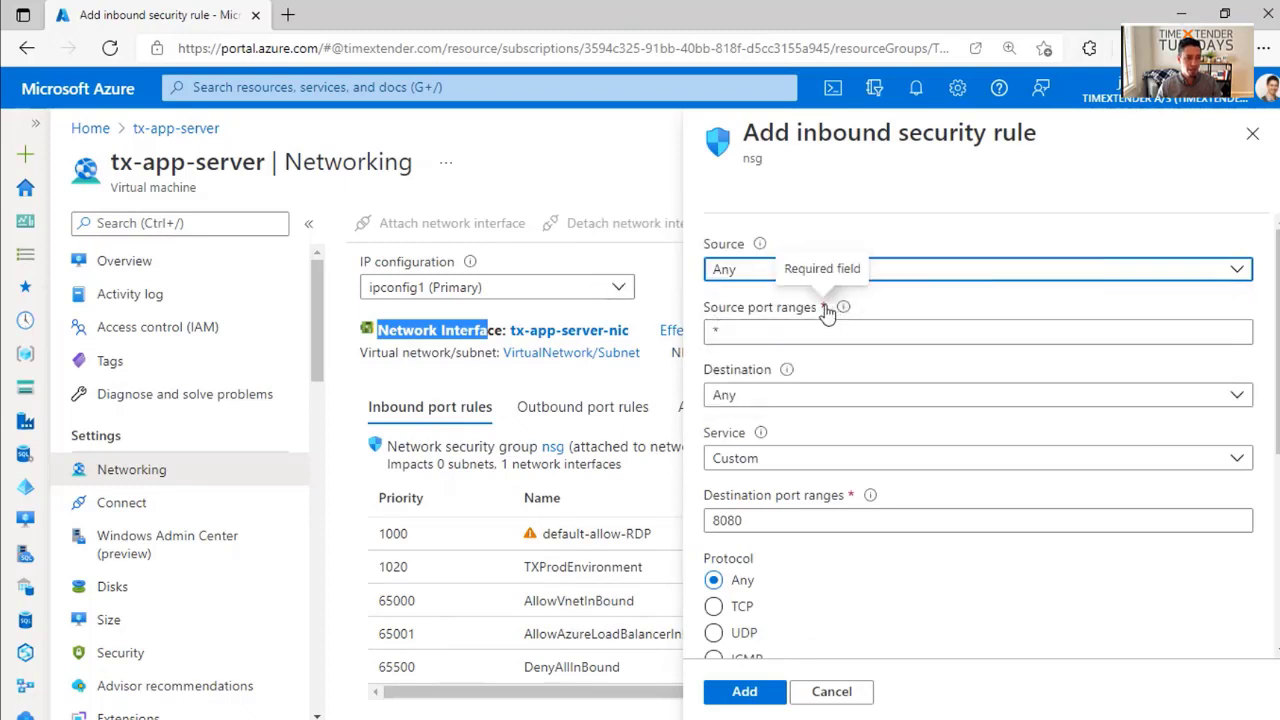
mouse_move(843, 311)
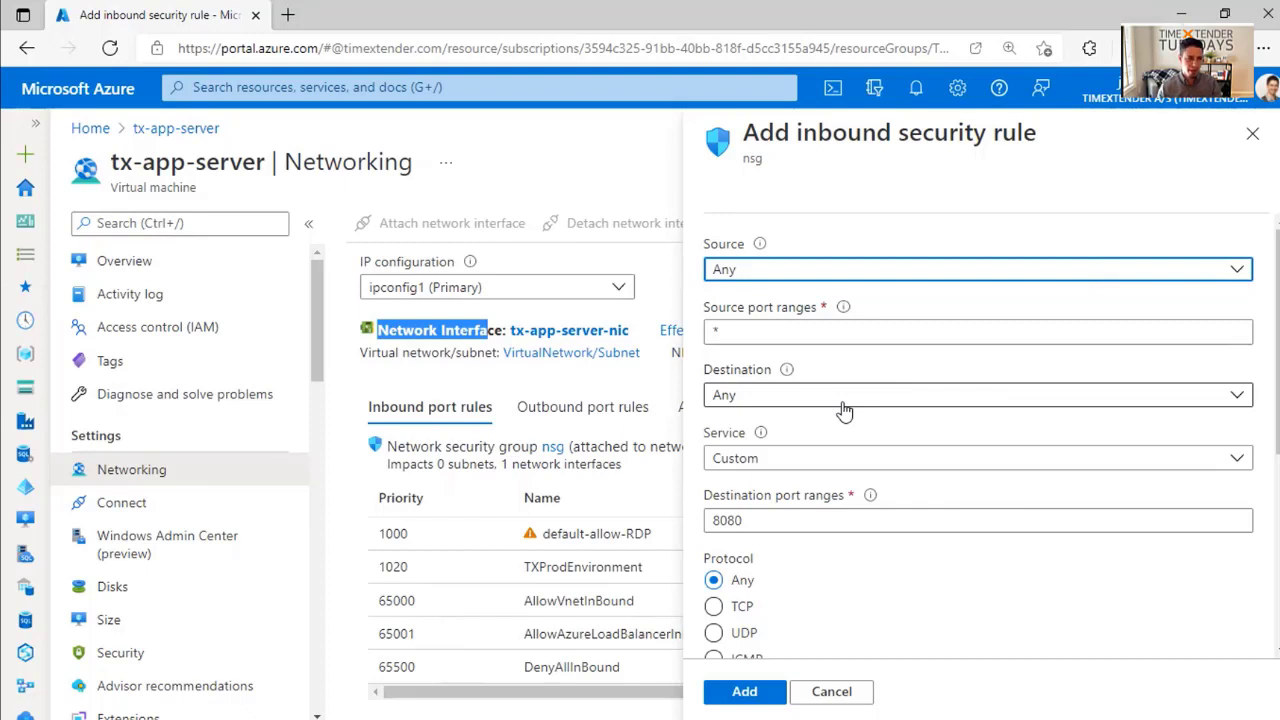
left_click(813, 460)
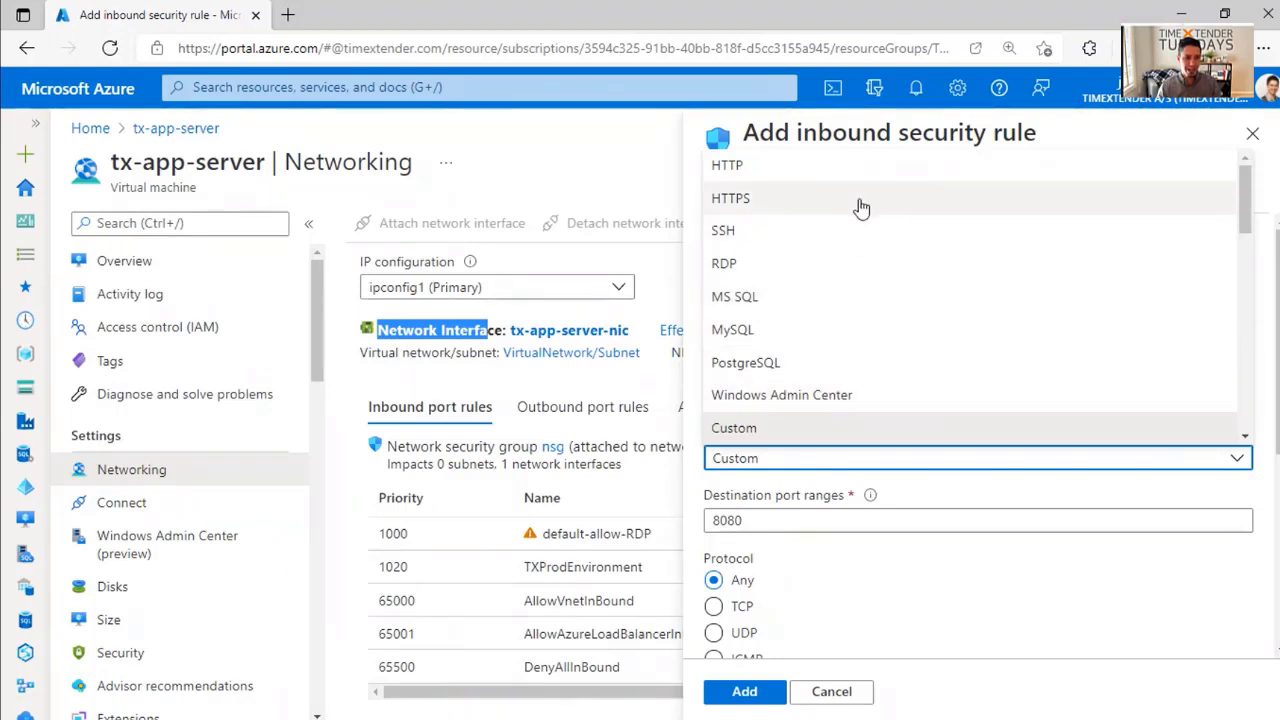
left_click(760, 458)
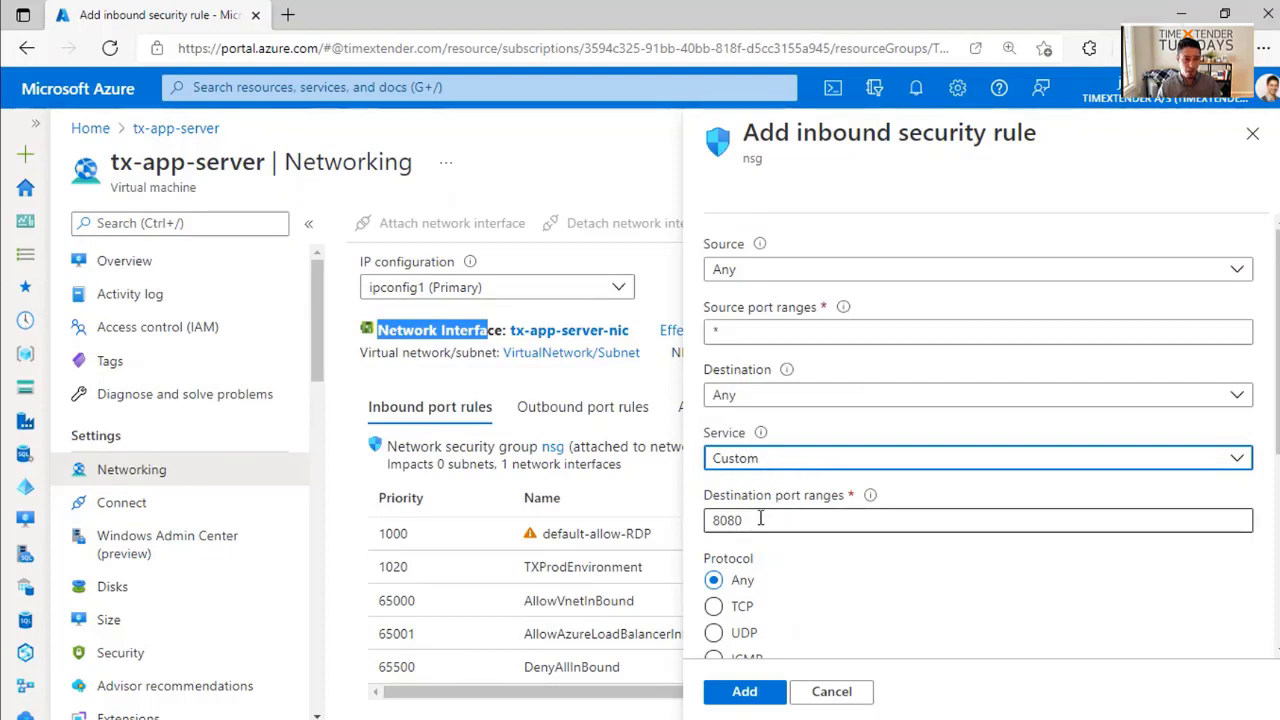
Set the inbound rule's destination port range to 20000 and its protocol to TCP.
left_click_drag(758, 520, 708, 522)
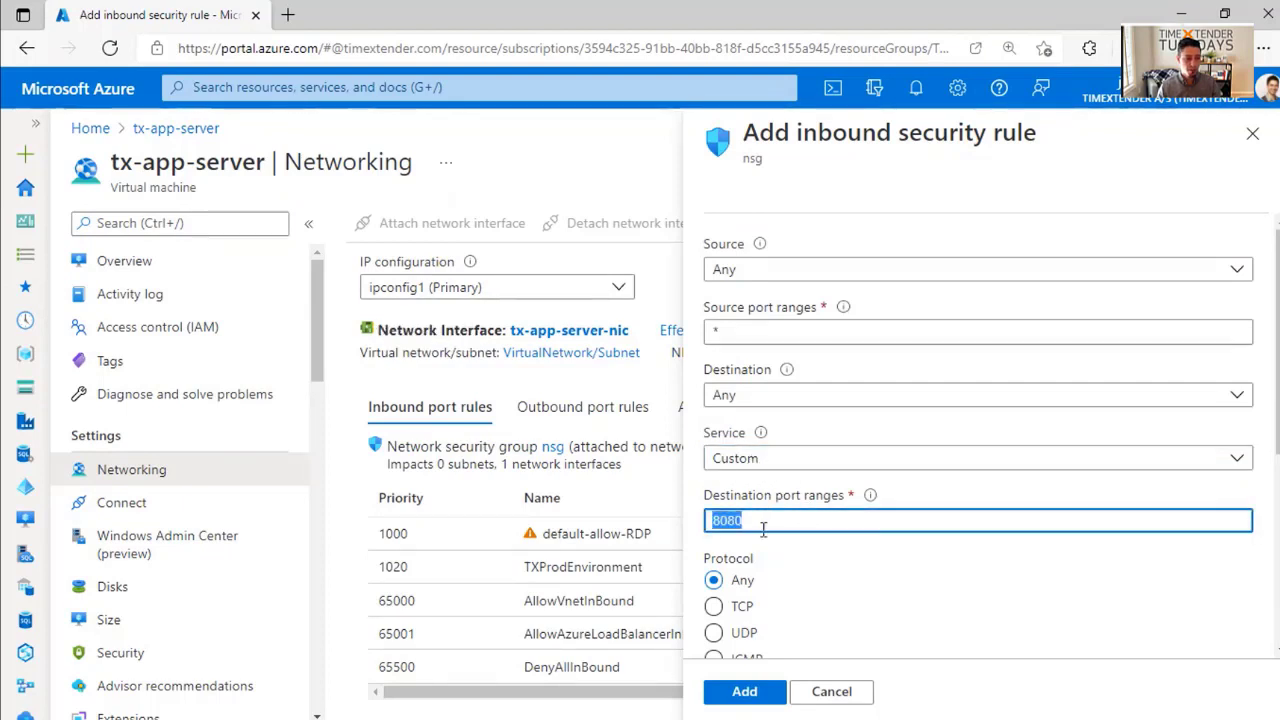
scroll(955, 557, "down", 1)
type("20000")
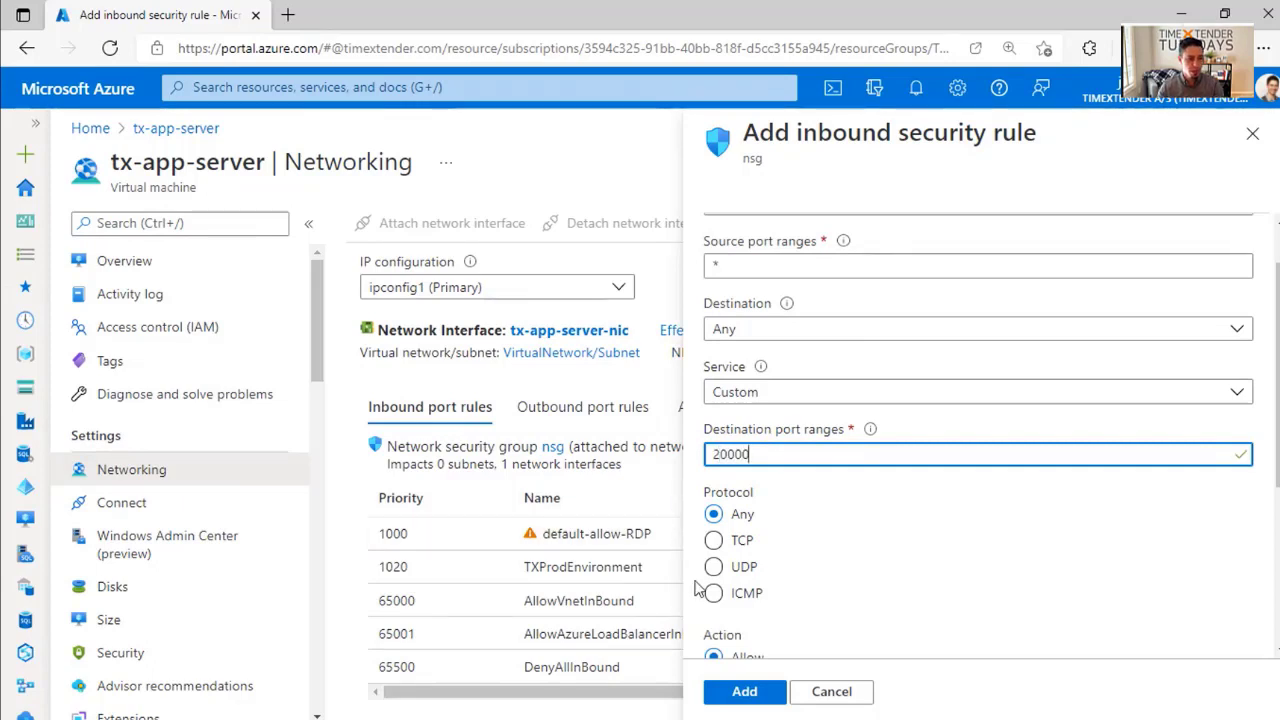
left_click(713, 541)
scroll(857, 520, "down", 2)
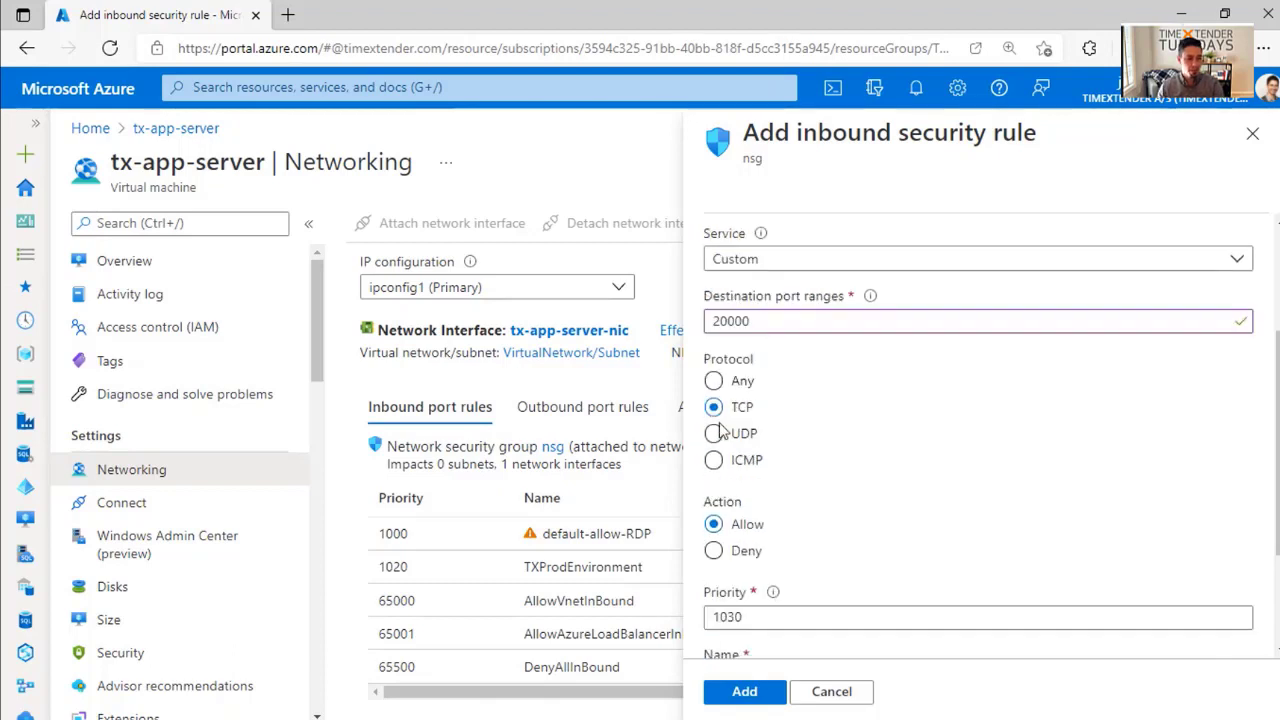
Name the inbound rule ODXPort_20000 and add it to the network security group.
scroll(851, 434, "down", 2)
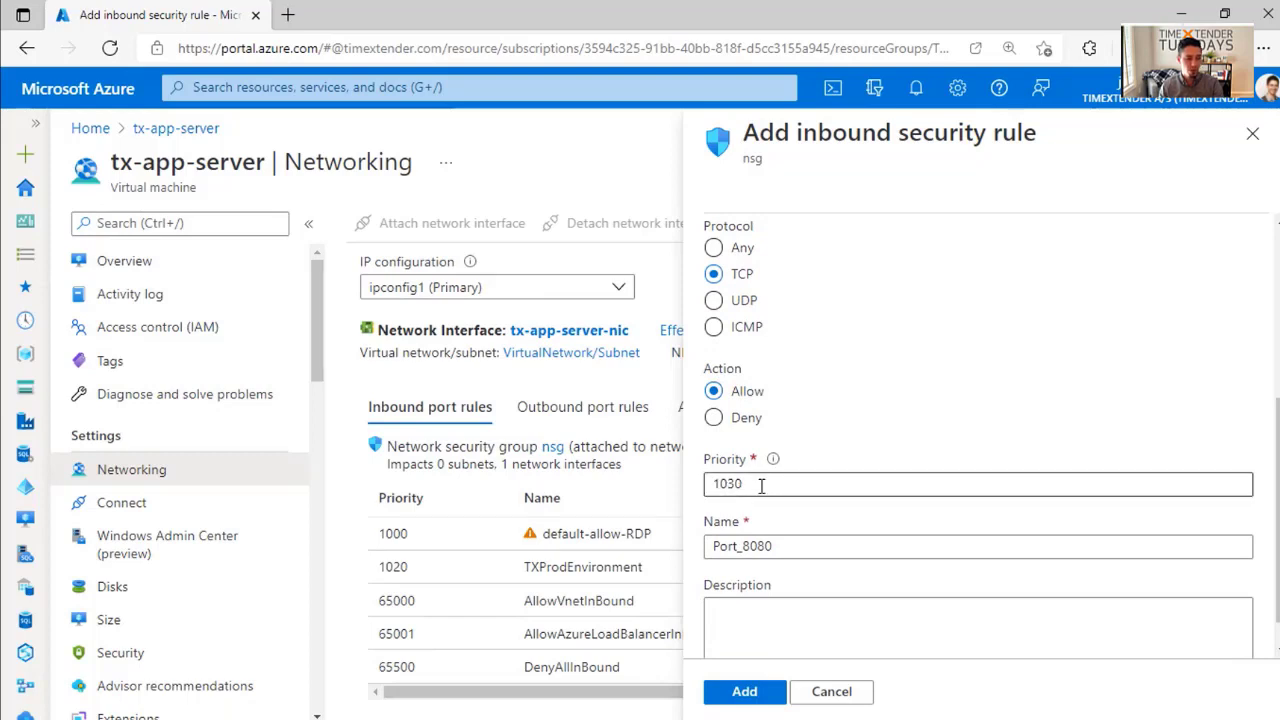
left_click_drag(808, 546, 645, 543)
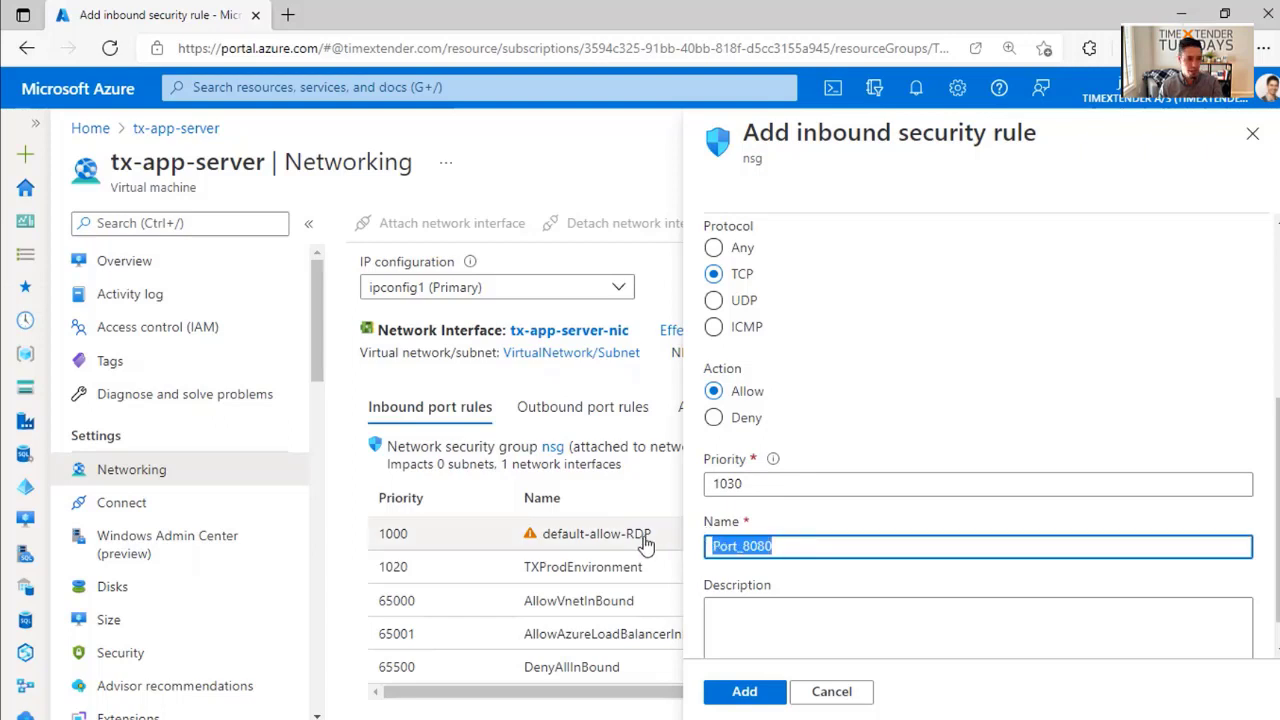
type("ODXPort")
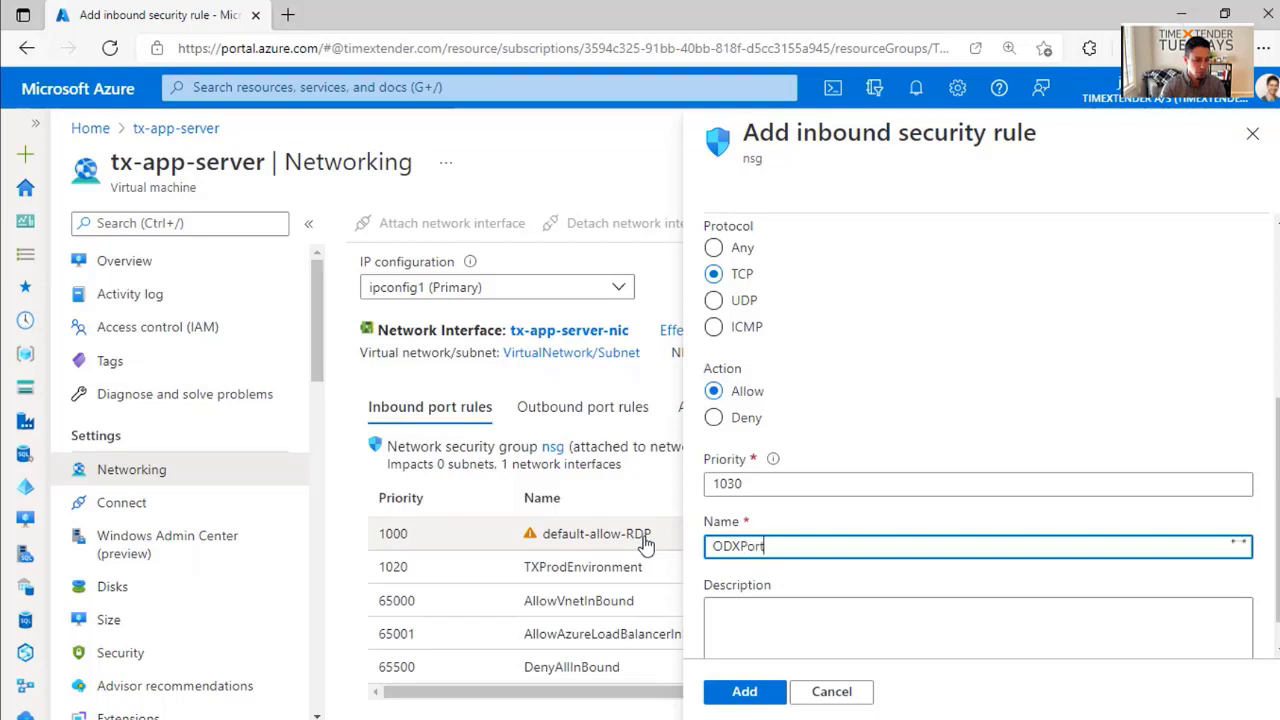
type("_20000")
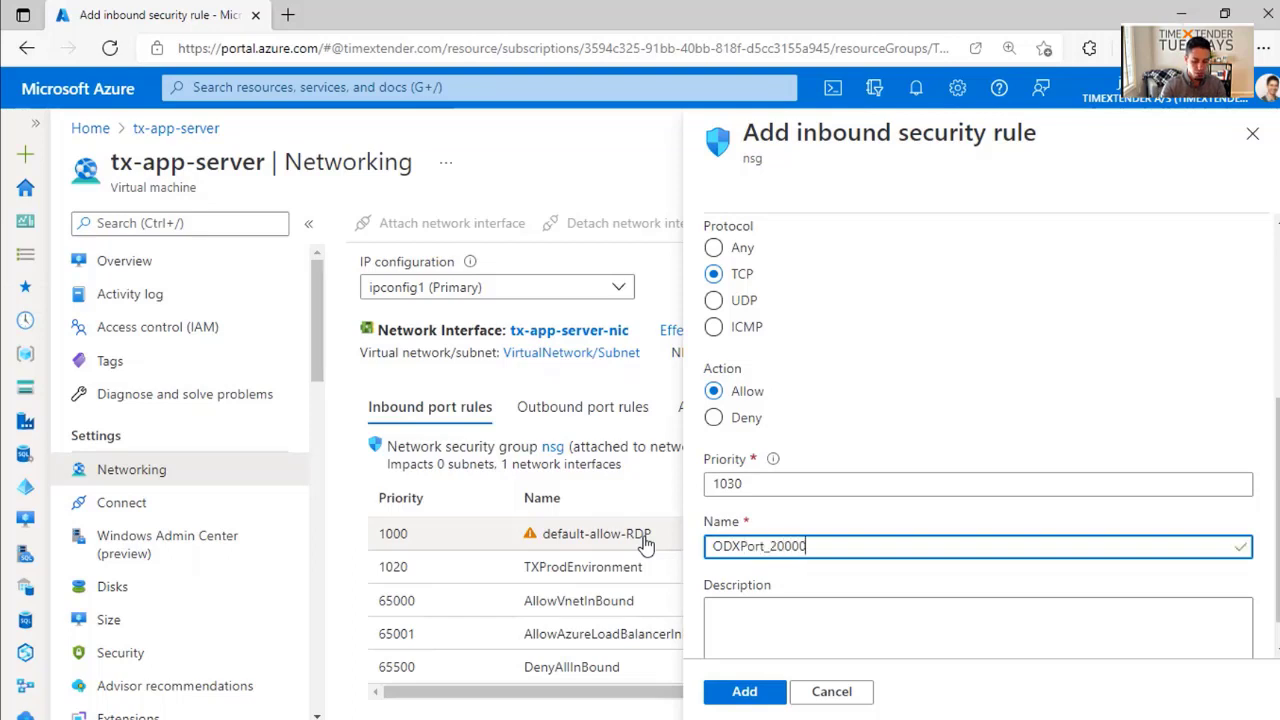
left_click(765, 695)
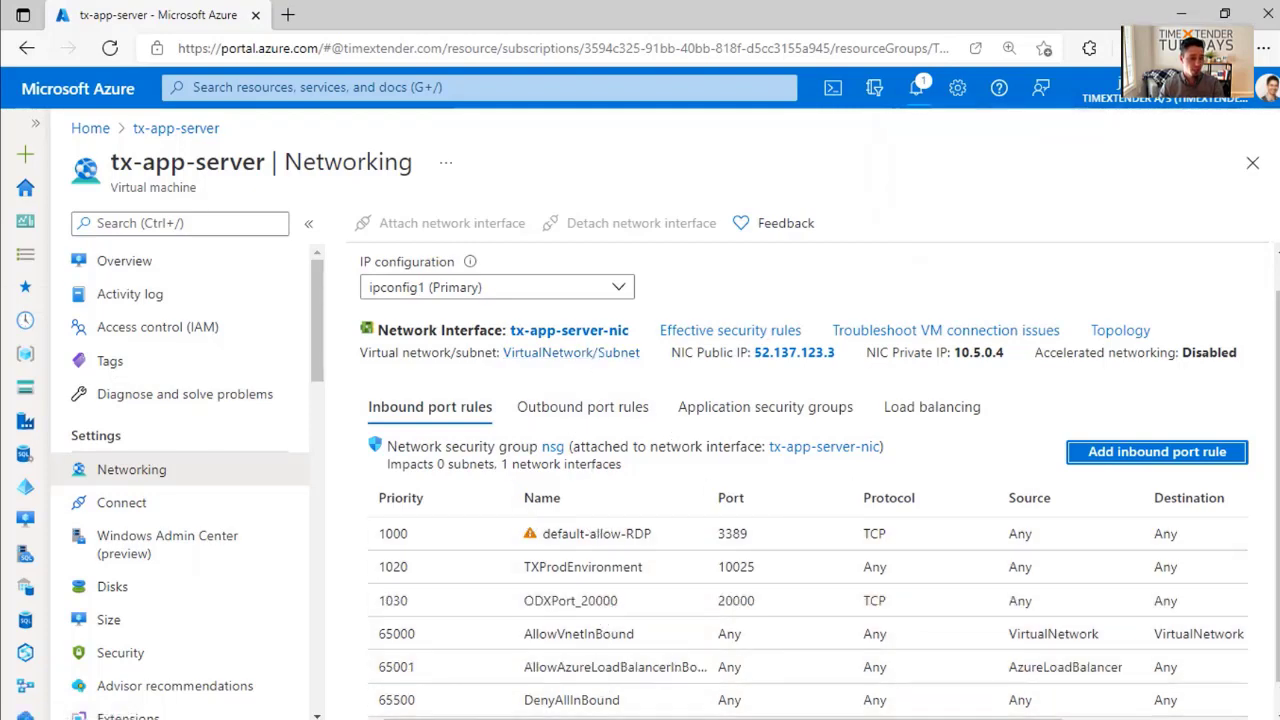
Switch to the remote desktop session, maximize it and close the TimeXtender options without saving.
key("alt+Tab")
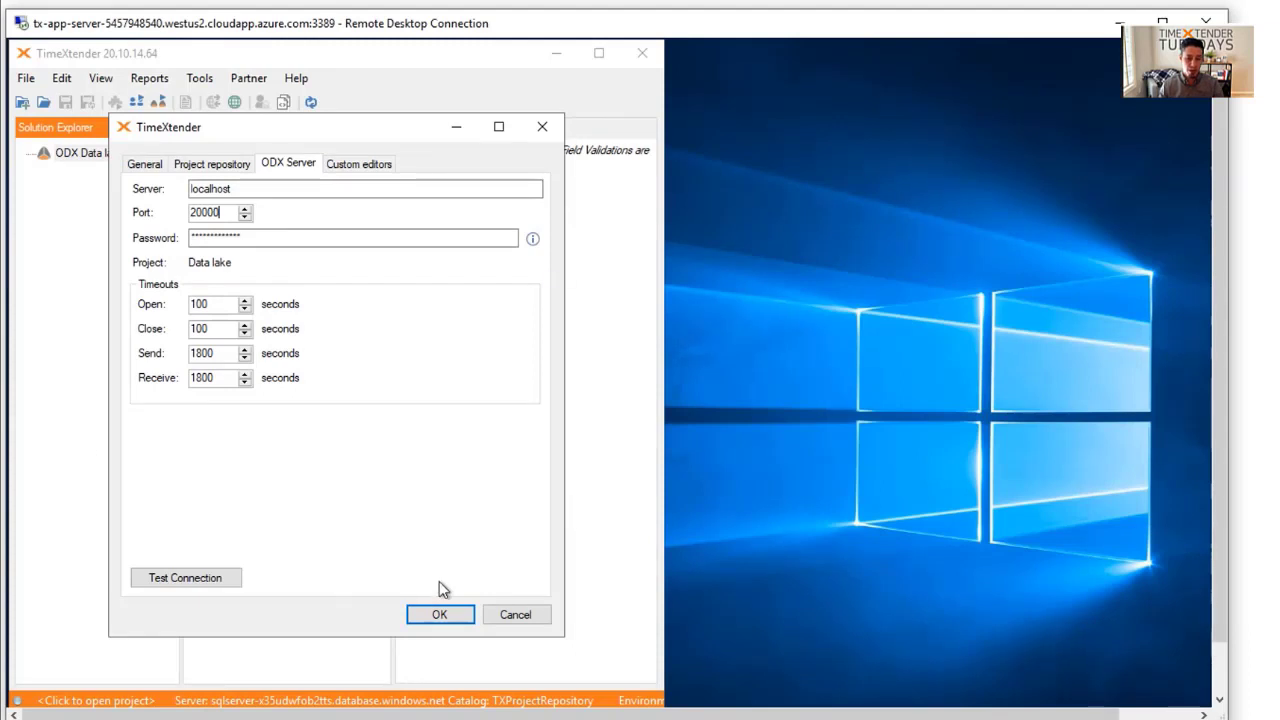
left_click(1162, 21)
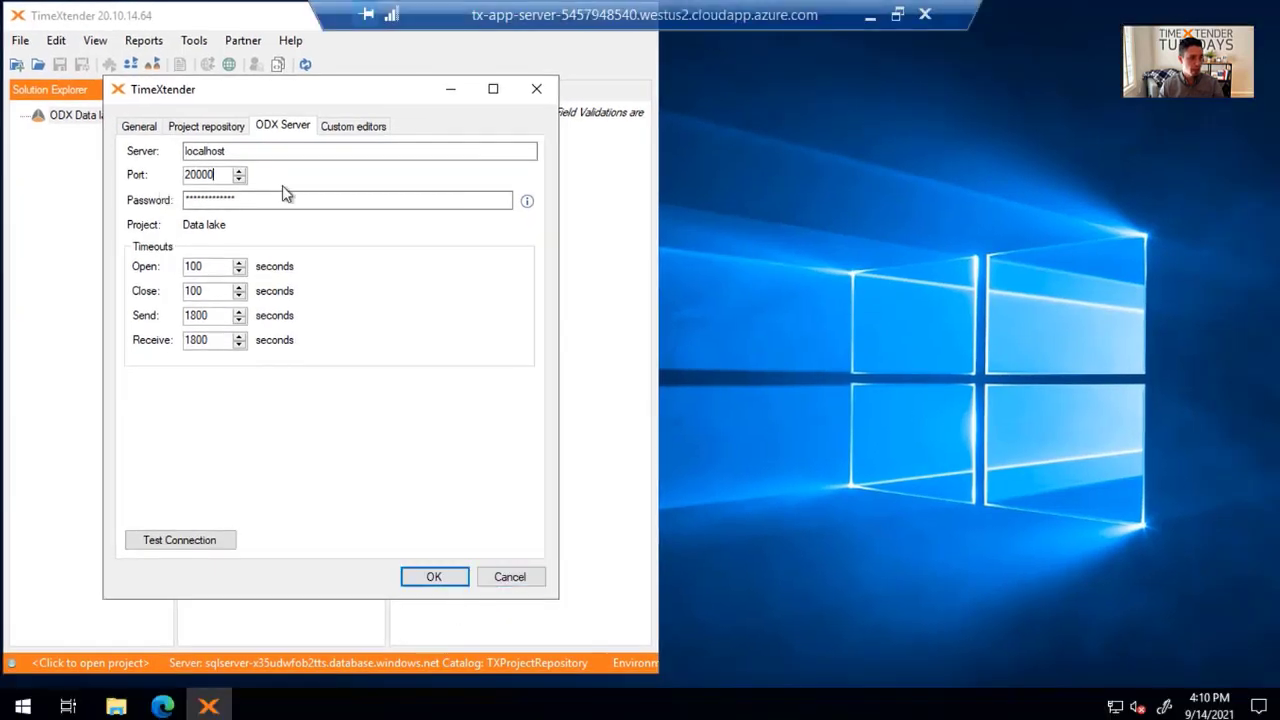
left_click(503, 577)
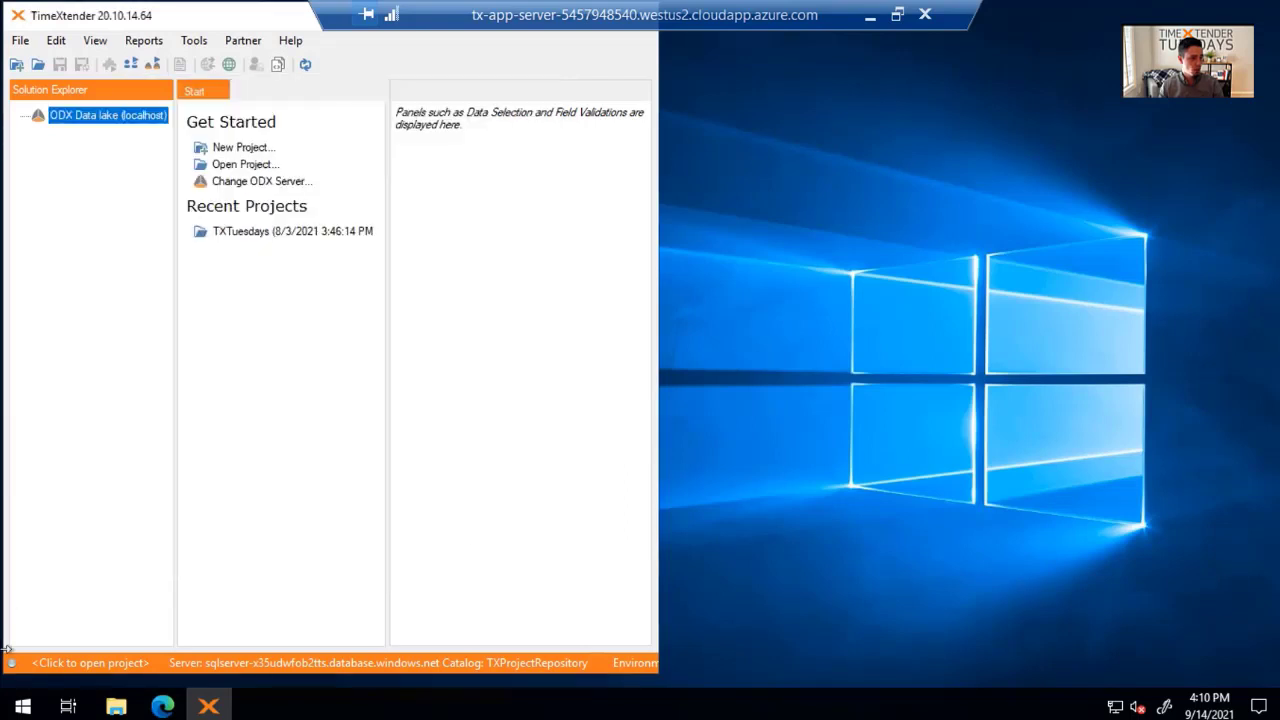
Open Windows Defender Firewall with Advanced Security on the remote server and display its inbound rules.
left_click(22, 706)
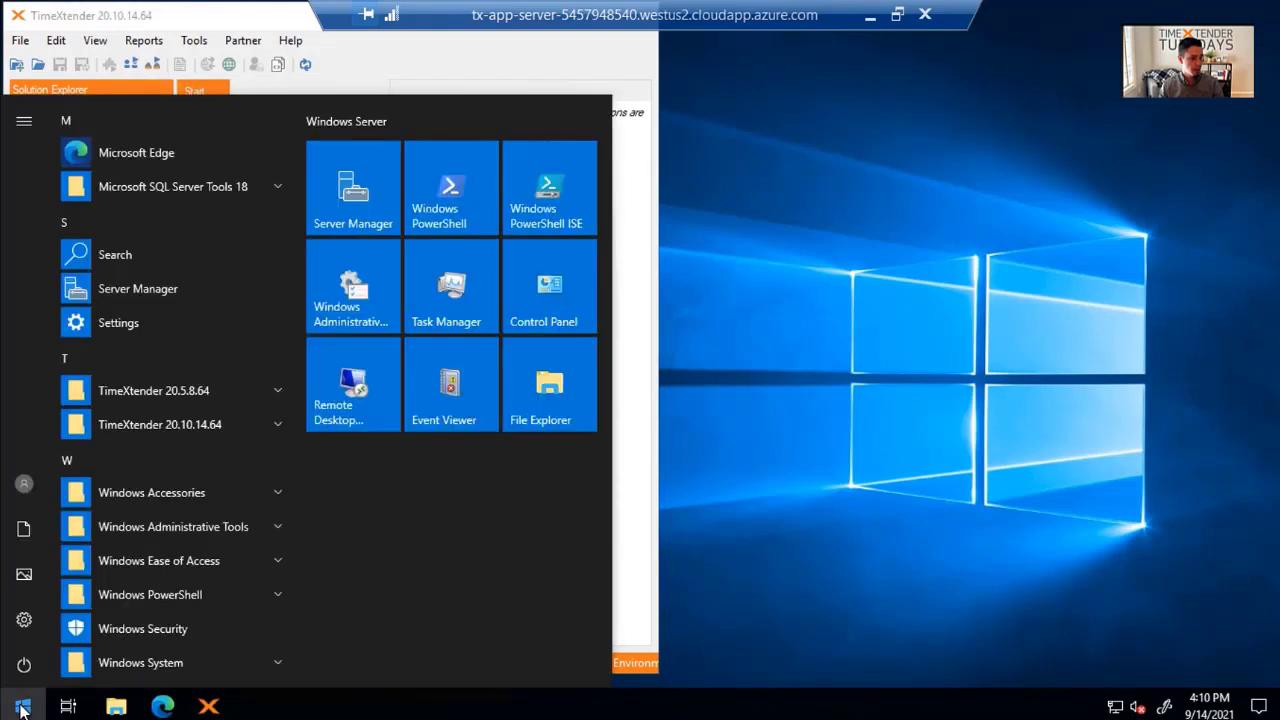
type("firewall")
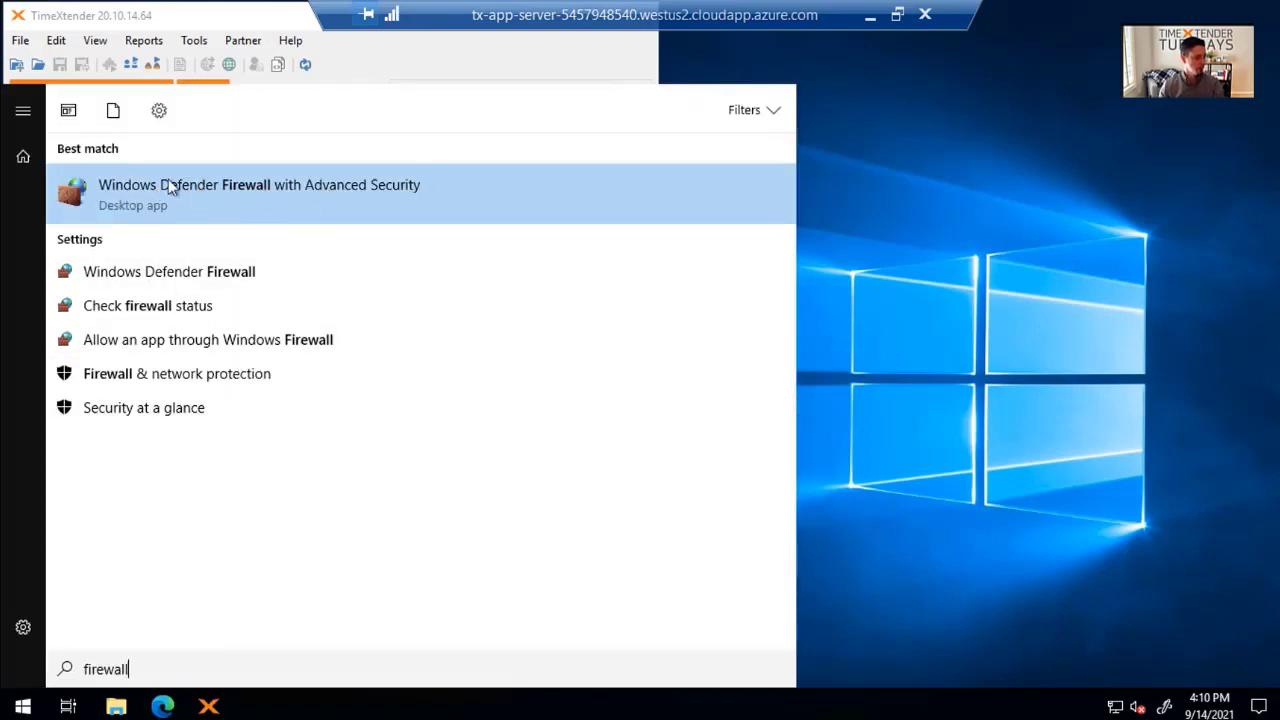
left_click(345, 186)
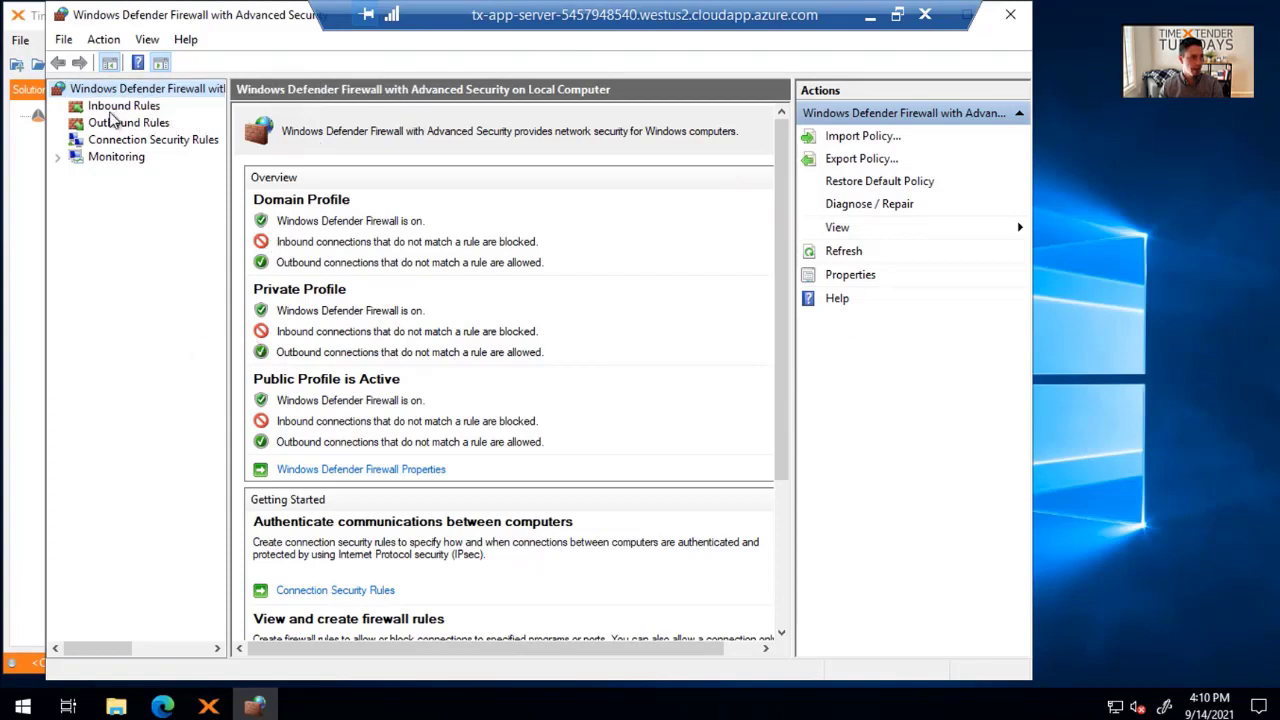
left_click(112, 107)
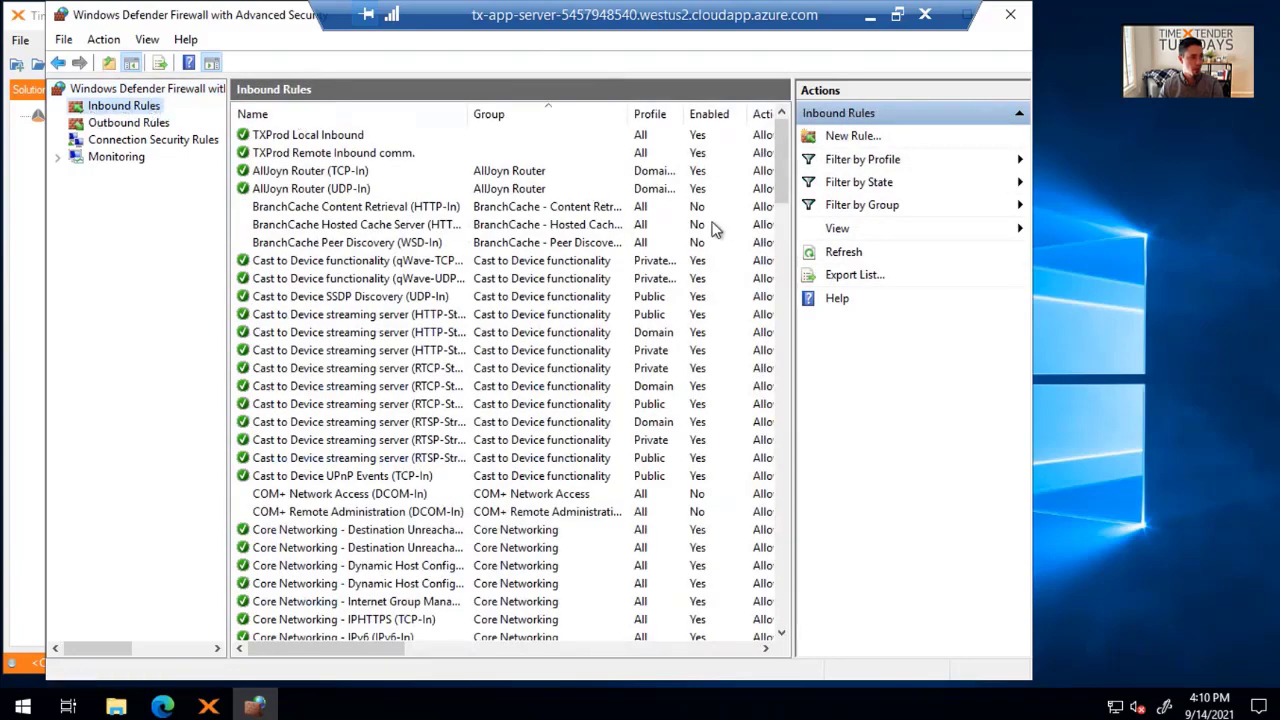
Start a new inbound firewall rule of type Port that applies to TCP on specific local port 20000.
left_click(852, 135)
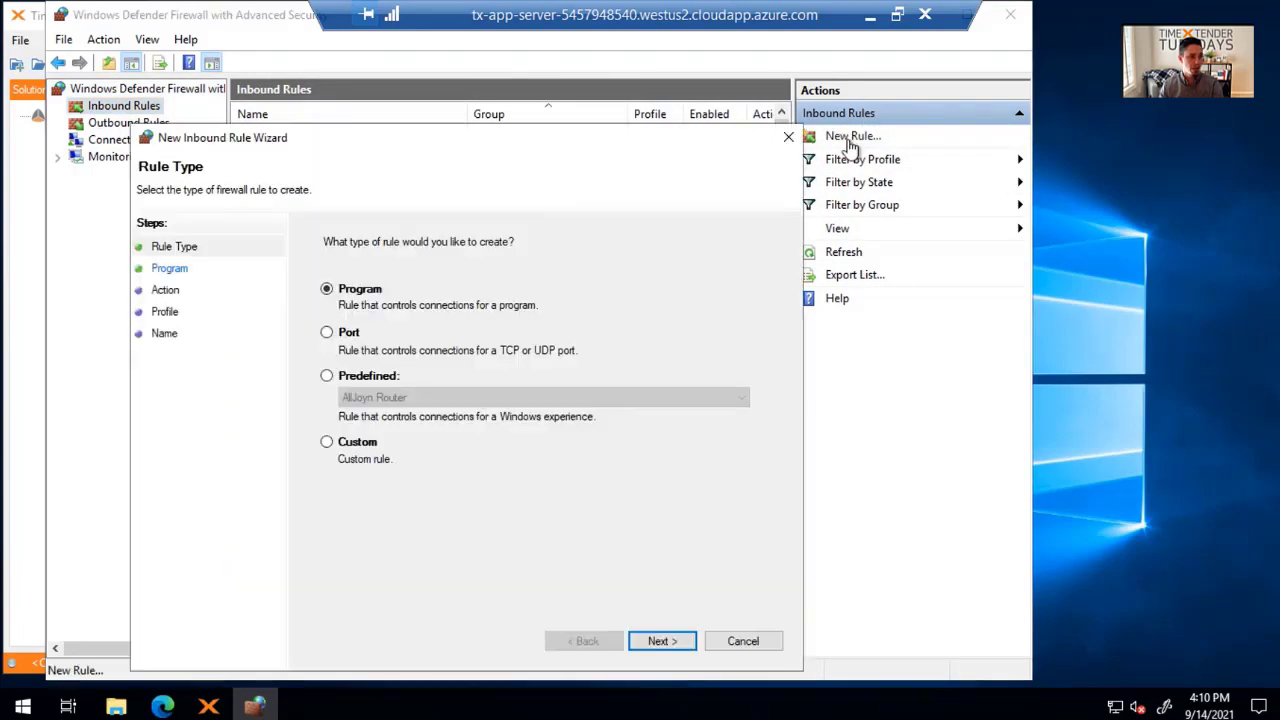
left_click(327, 332)
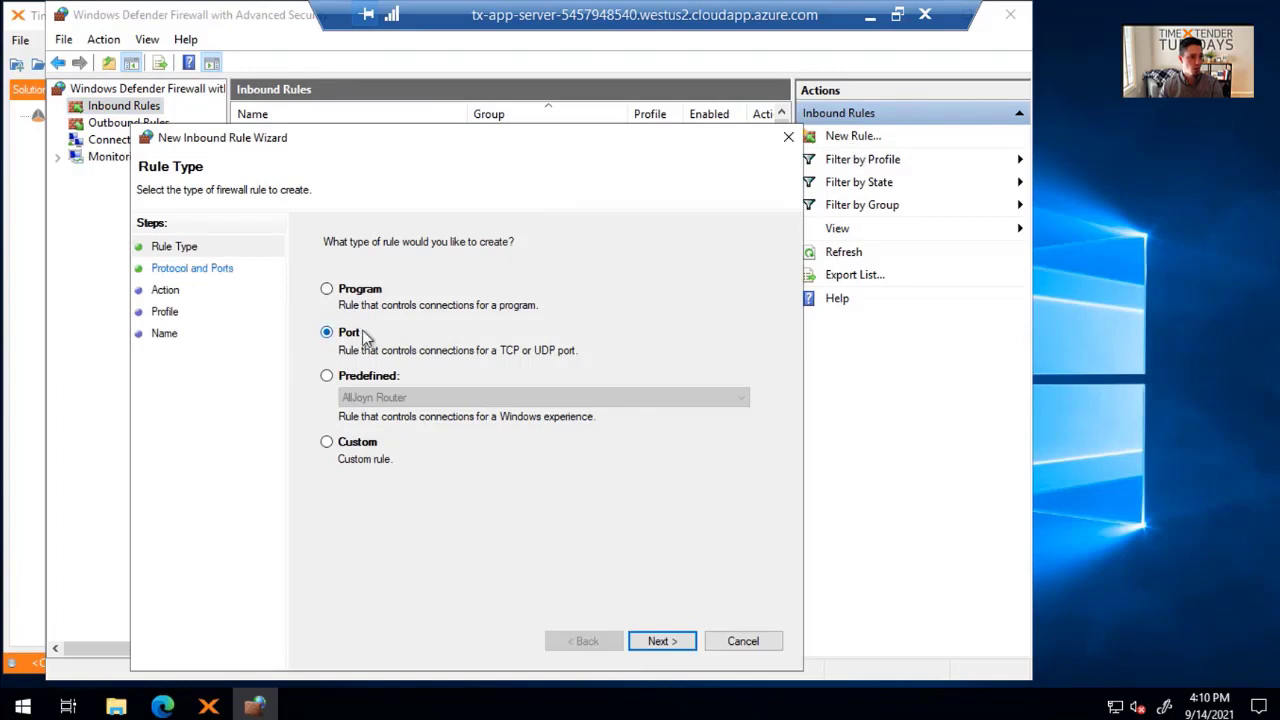
left_click(663, 640)
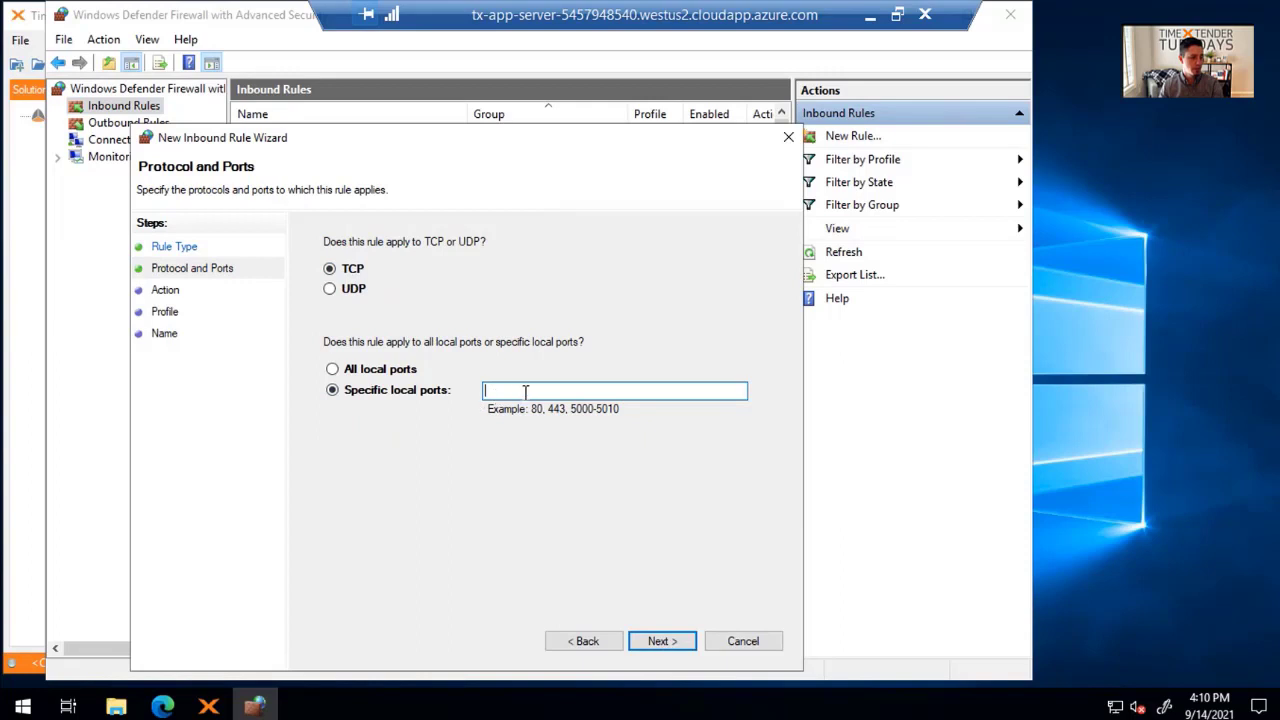
type("20000")
left_click(680, 647)
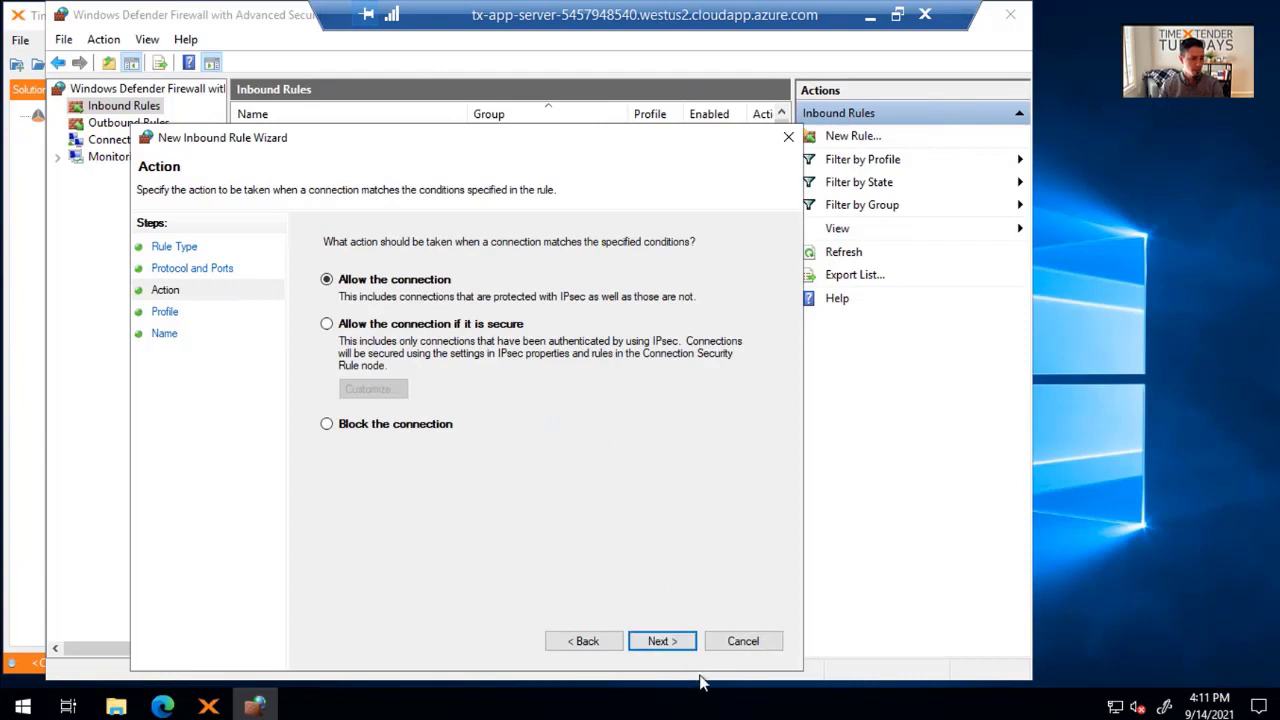
Allow the connection for the domain, private and public profiles, name the rule ODX Port 20000 and finish creating it.
left_click(650, 644)
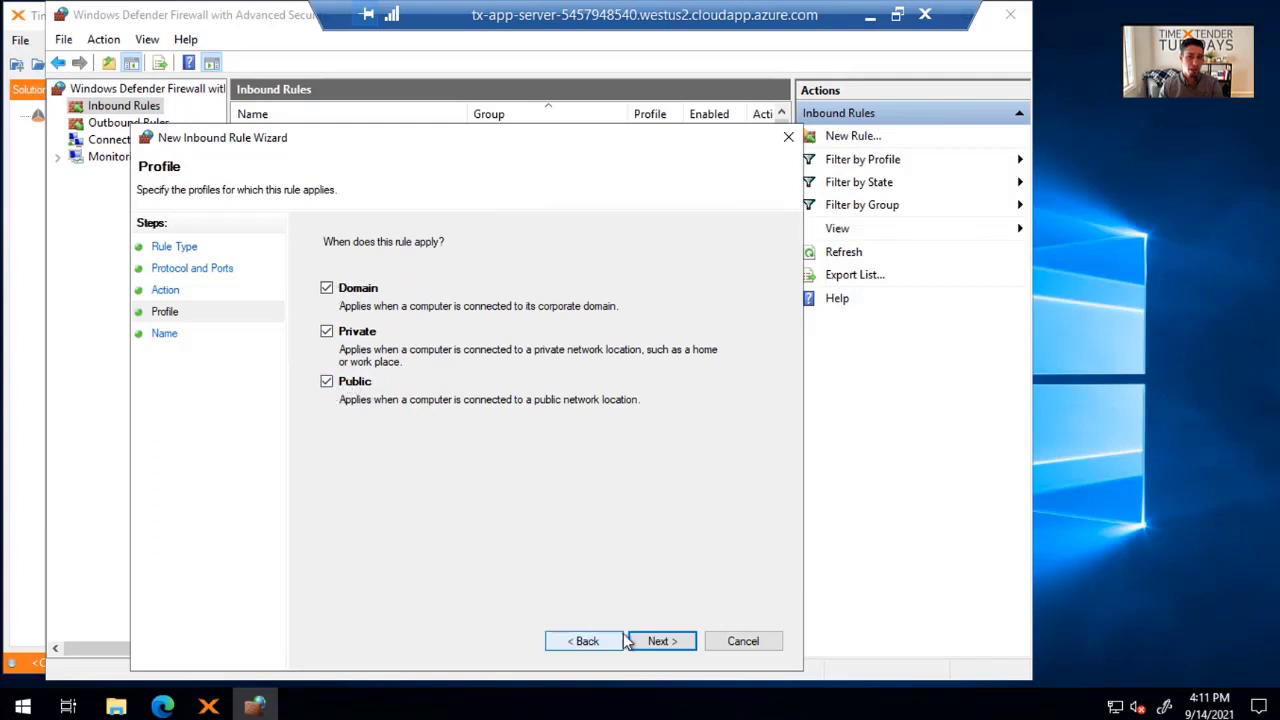
left_click(662, 641)
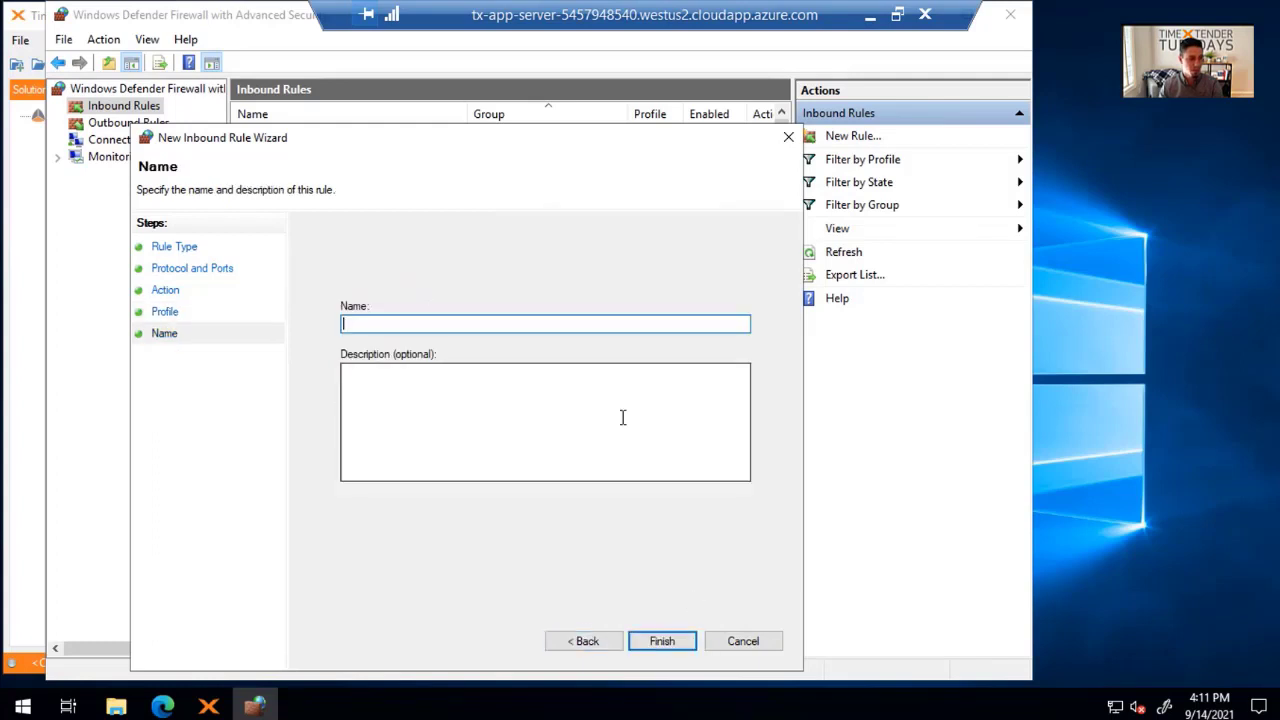
type("ODX Port 20")
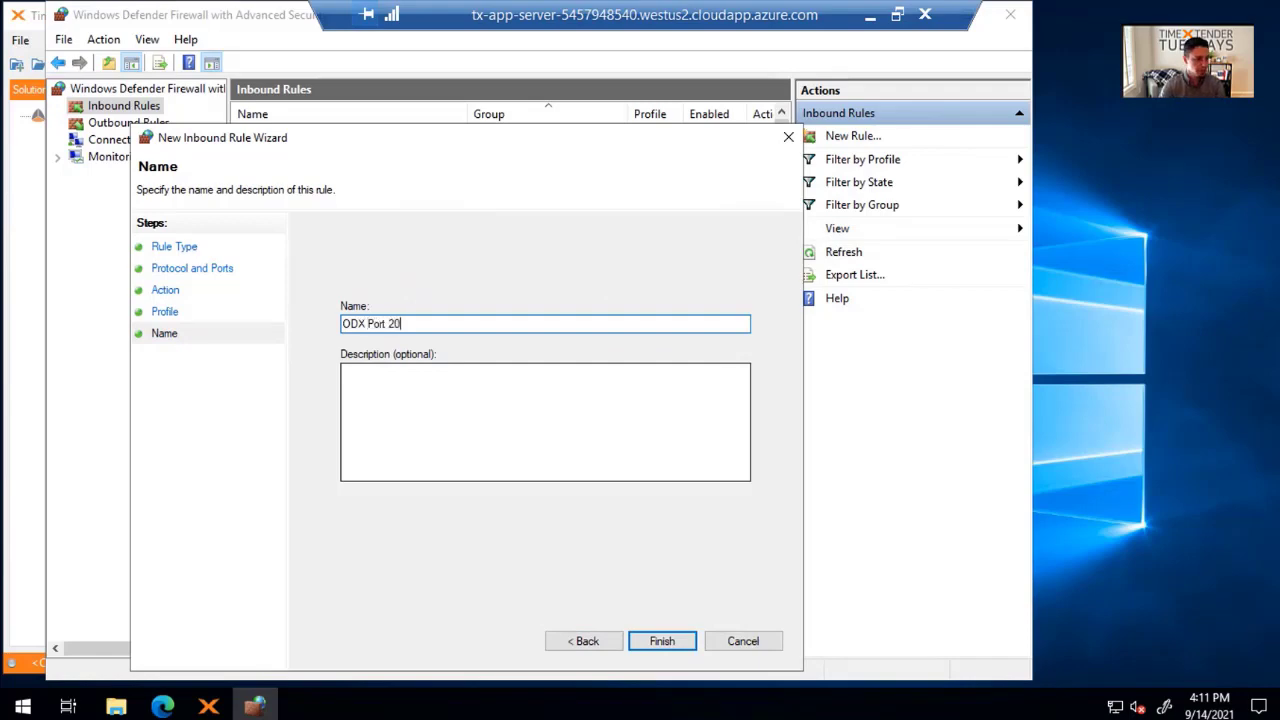
left_click(682, 643)
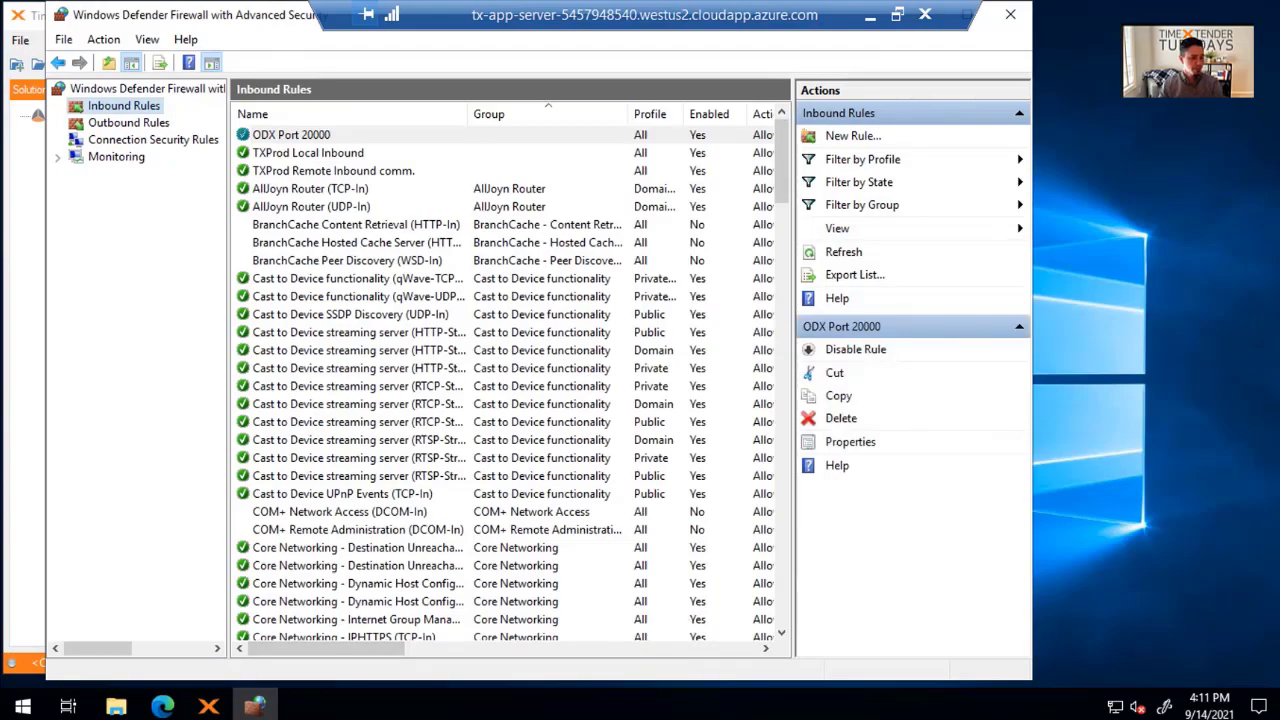
Open the linked guide on connecting to an ODX Server on an Azure VM and copy its Test-NetConnection command from section 4.
key("alt+Tab")
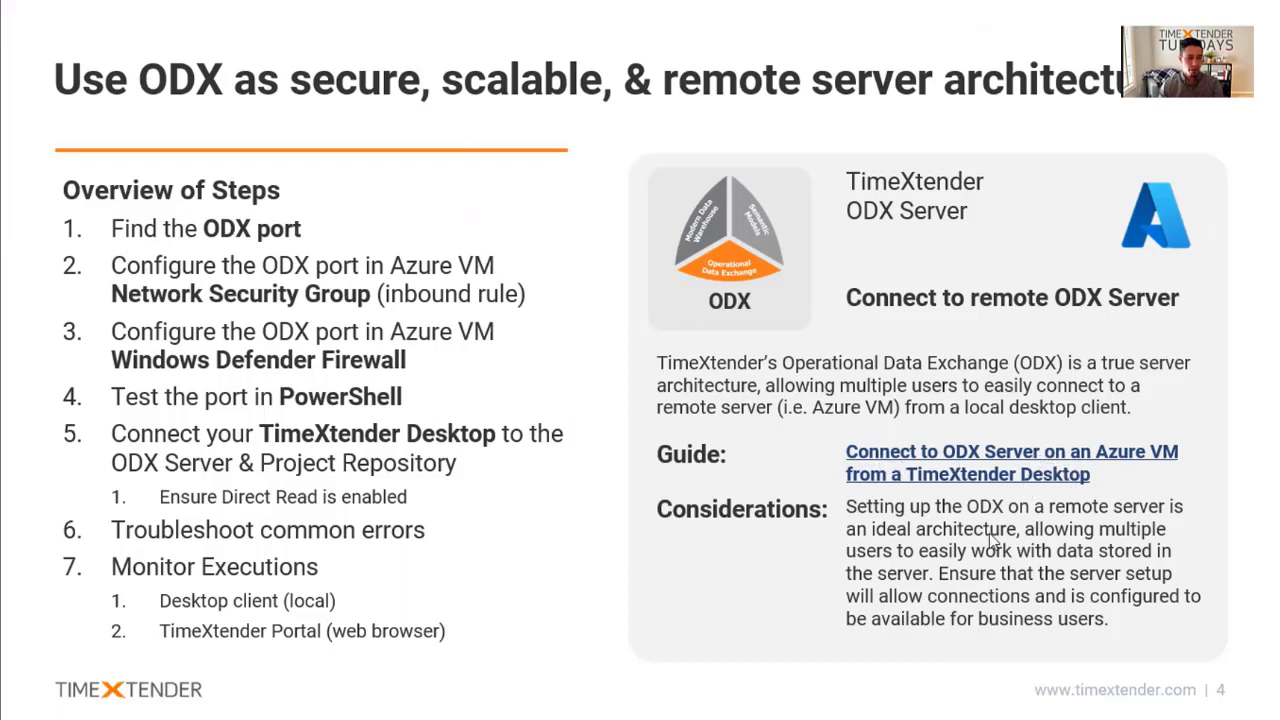
left_click(1003, 480)
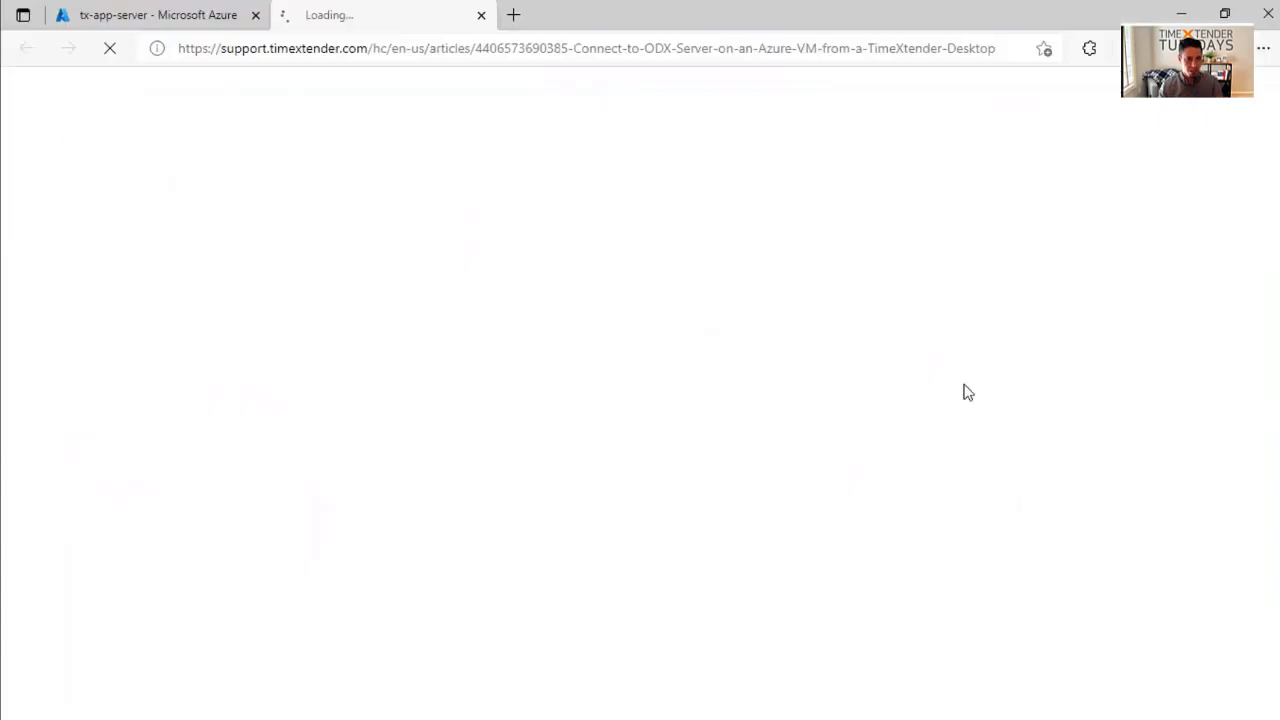
scroll(787, 497, "down", 15)
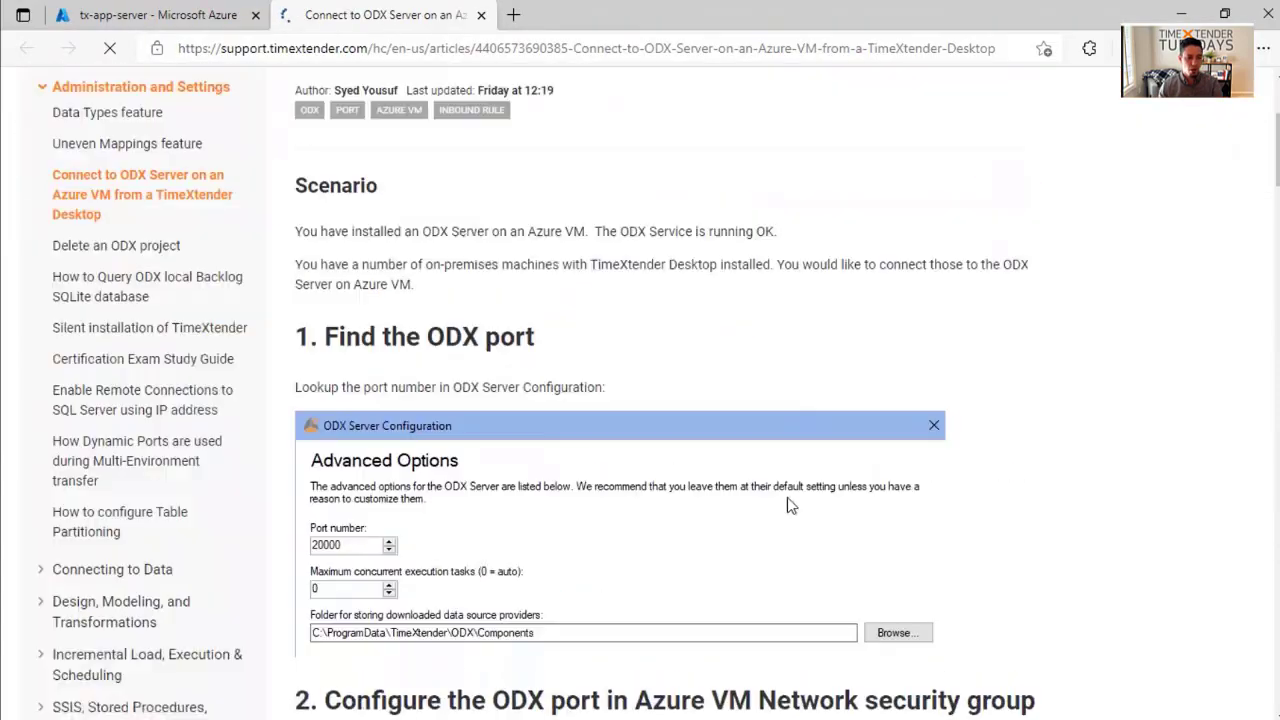
scroll(785, 490, "down", 2)
scroll(783, 494, "up", 1)
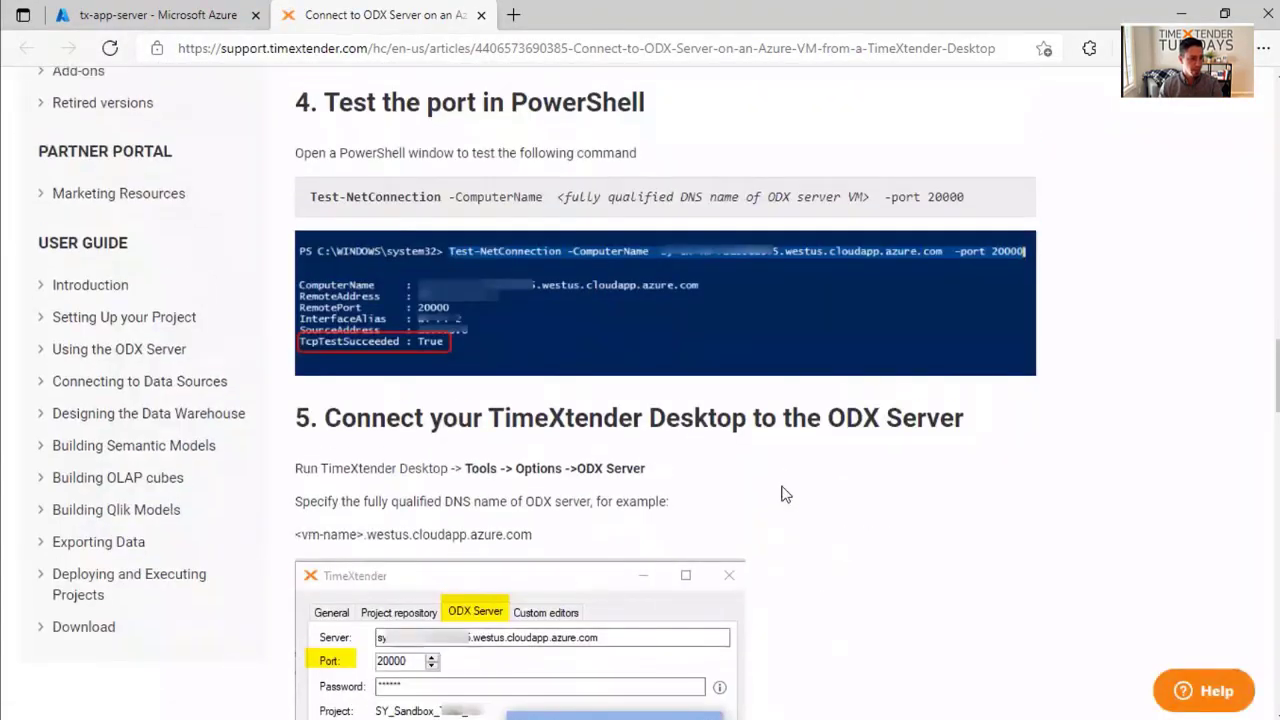
left_click_drag(310, 200, 985, 207)
key("ctrl+c")
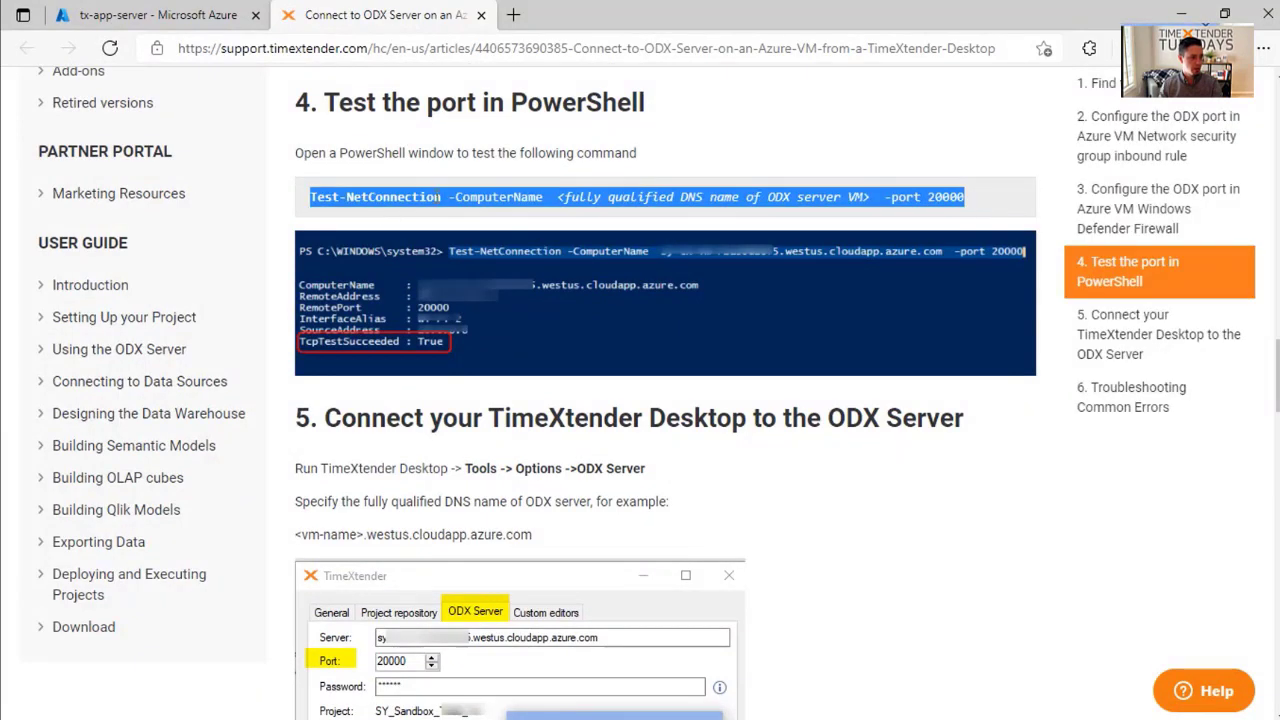
Paste the copied command into a Windows PowerShell window and delete everything after Test-NetConnection.
left_click_drag(1279, 48, 367, 57)
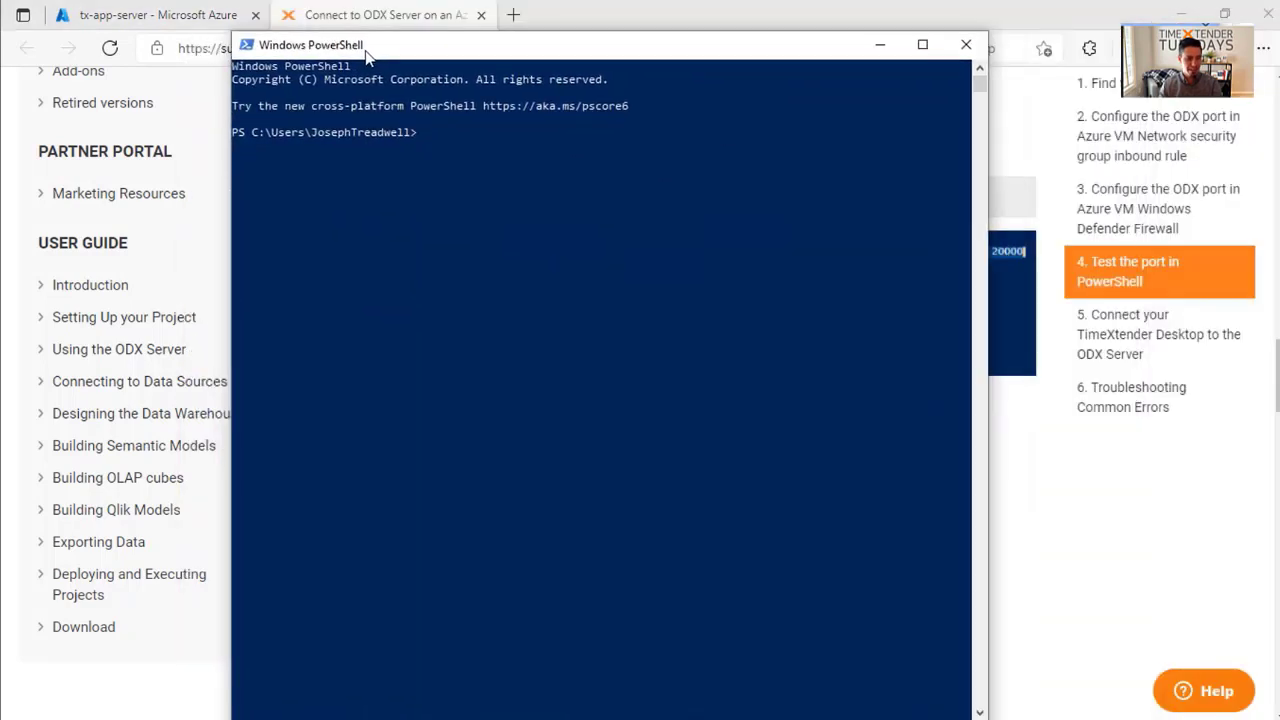
right_click(459, 174)
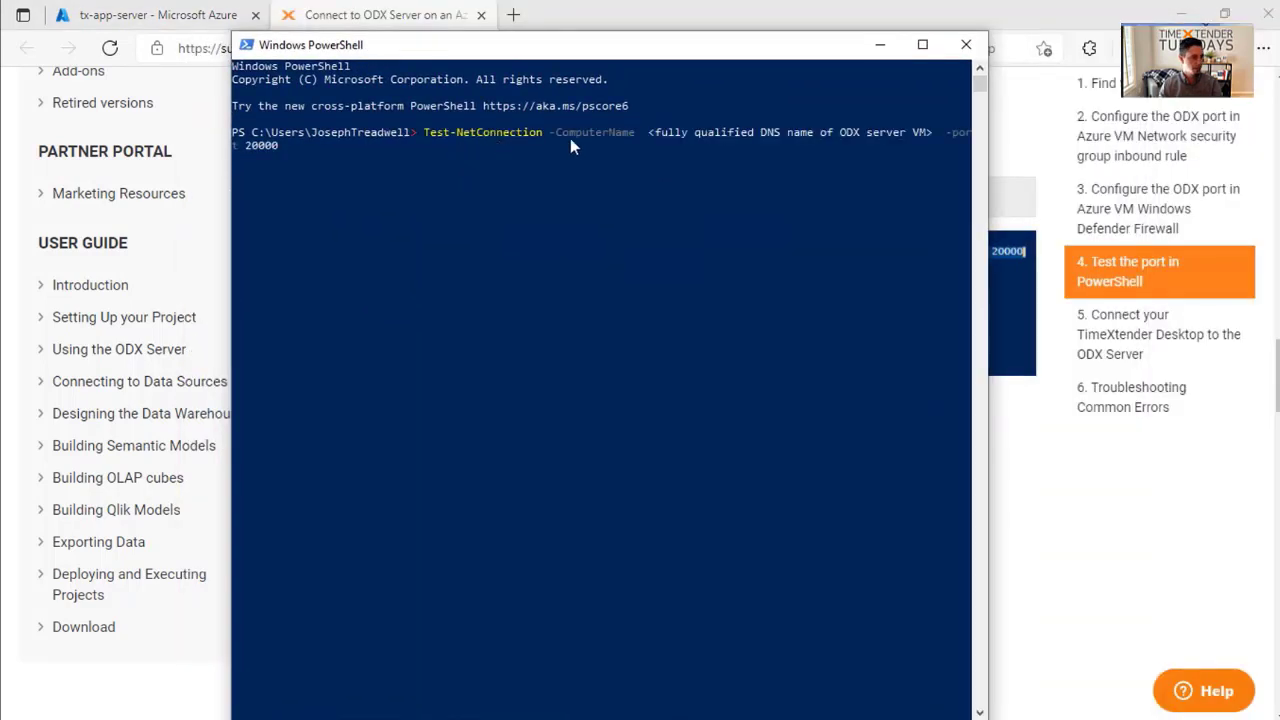
left_click(636, 131)
key("Escape")
key("BackSpace")
key("BackSpace")
key("BackSpace")
key("BackSpace")
key("BackSpace")
key("BackSpace")
key("BackSpace")
key("BackSpace")
key("BackSpace")
key("BackSpace")
key("BackSpace")
key("BackSpace")
key("BackSpace")
key("BackSpace")
key("BackSpace")
key("BackSpace")
key("BackSpace")
key("BackSpace")
key("BackSpace")
key("BackSpace")
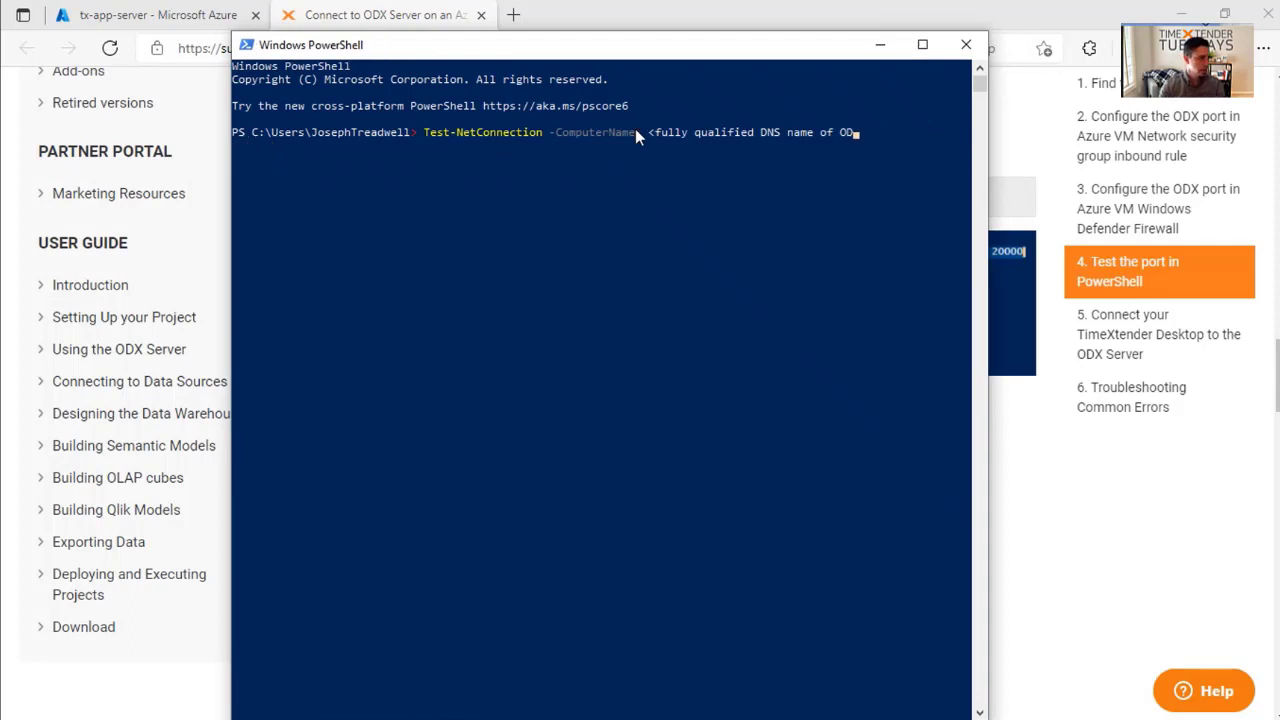
key("BackSpace")
key("BackSpace")
key("BackSpace")
key("BackSpace")
key("BackSpace")
key("BackSpace")
key("BackSpace")
key("BackSpace")
key("BackSpace")
key("BackSpace")
key("BackSpace")
key("BackSpace")
key("BackSpace")
key("BackSpace")
key("BackSpace")
key("BackSpace")
key("BackSpace")
key("BackSpace")
key("BackSpace")
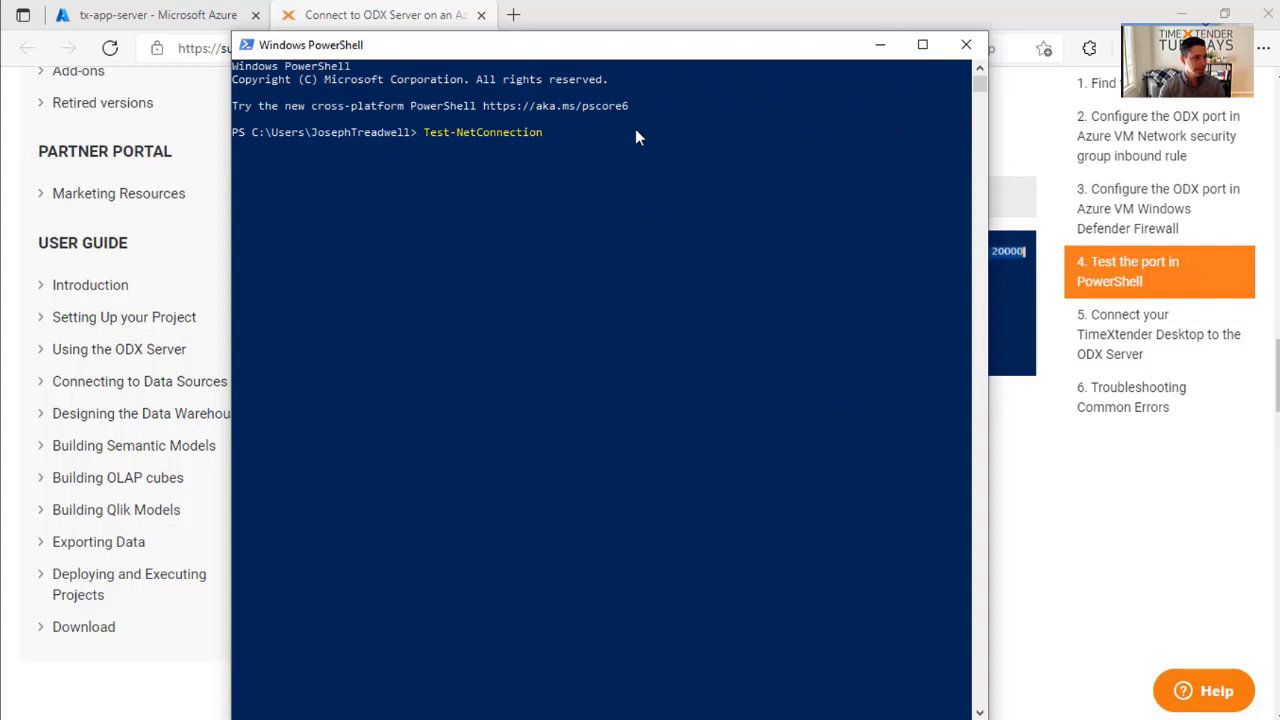
Switch to the Azure portal and copy the DNS name from the tx-app-server virtual machine's overview.
left_click(188, 22)
left_click(1088, 178)
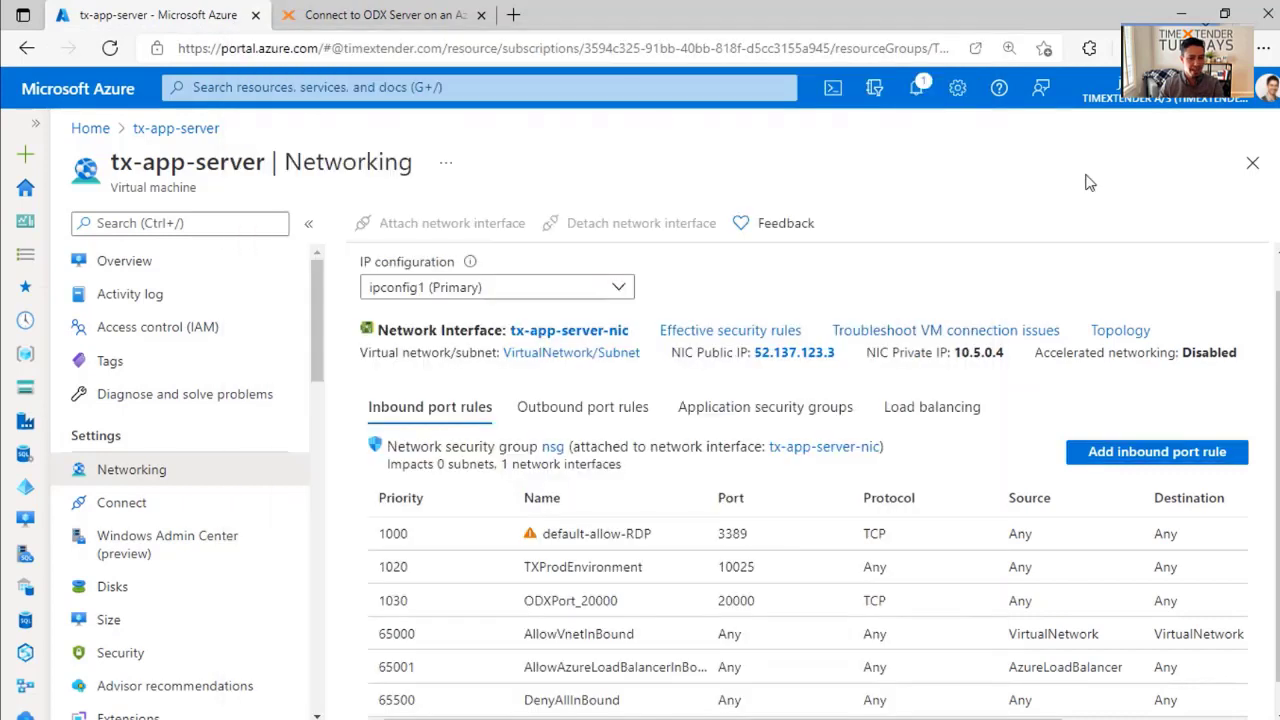
left_click(120, 261)
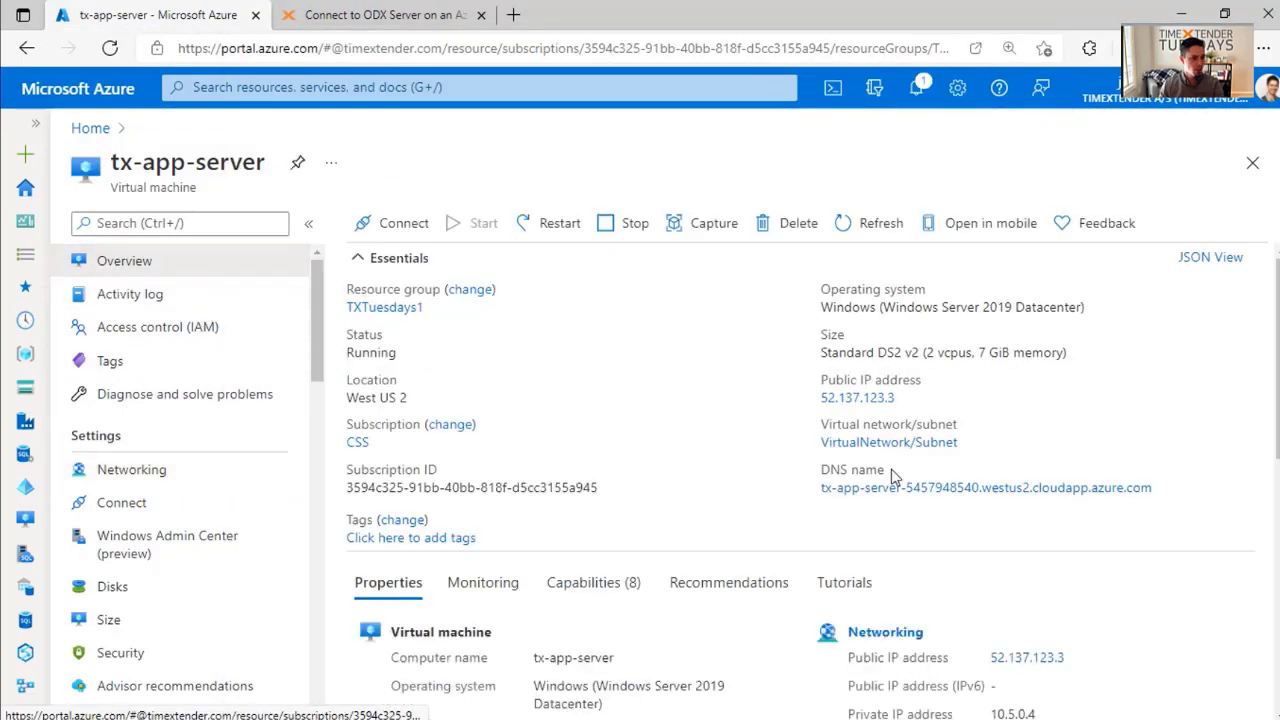
left_click(1165, 541)
Return to PowerShell, complete the Test-NetConnection command with the VM's DNS name and -Port 20000, and run it.
key("alt+Tab")
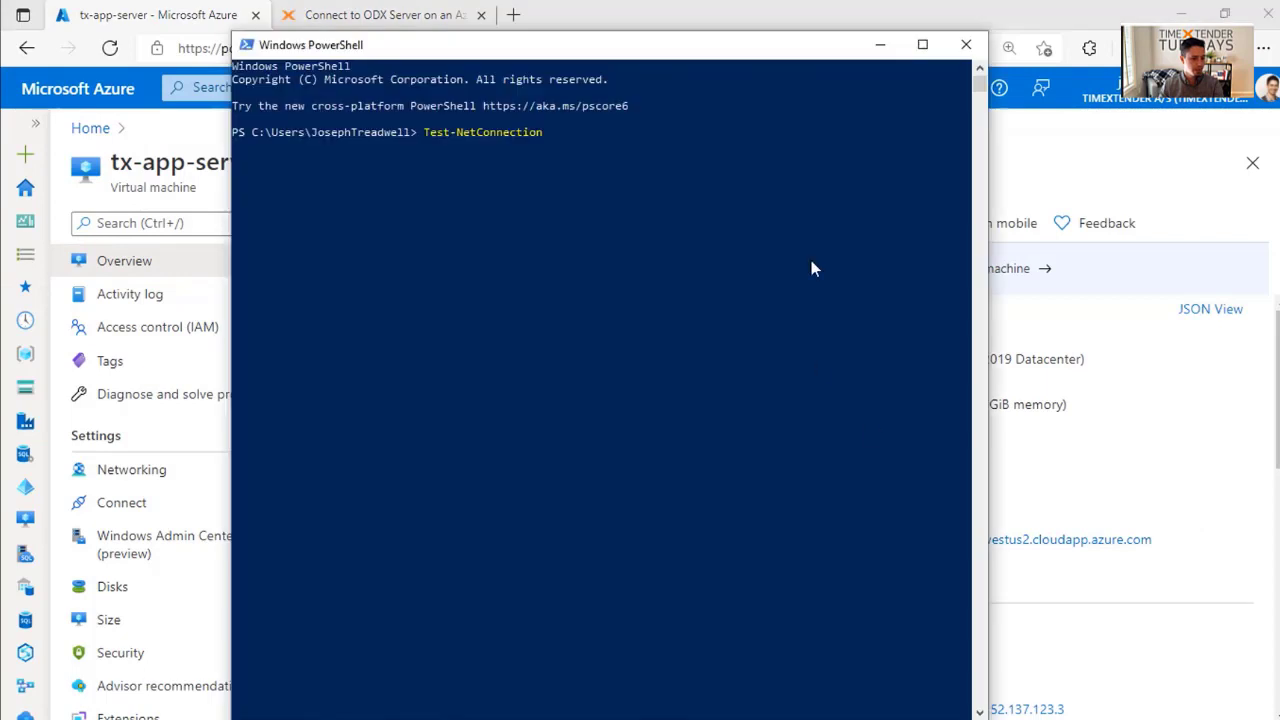
right_click(600, 133)
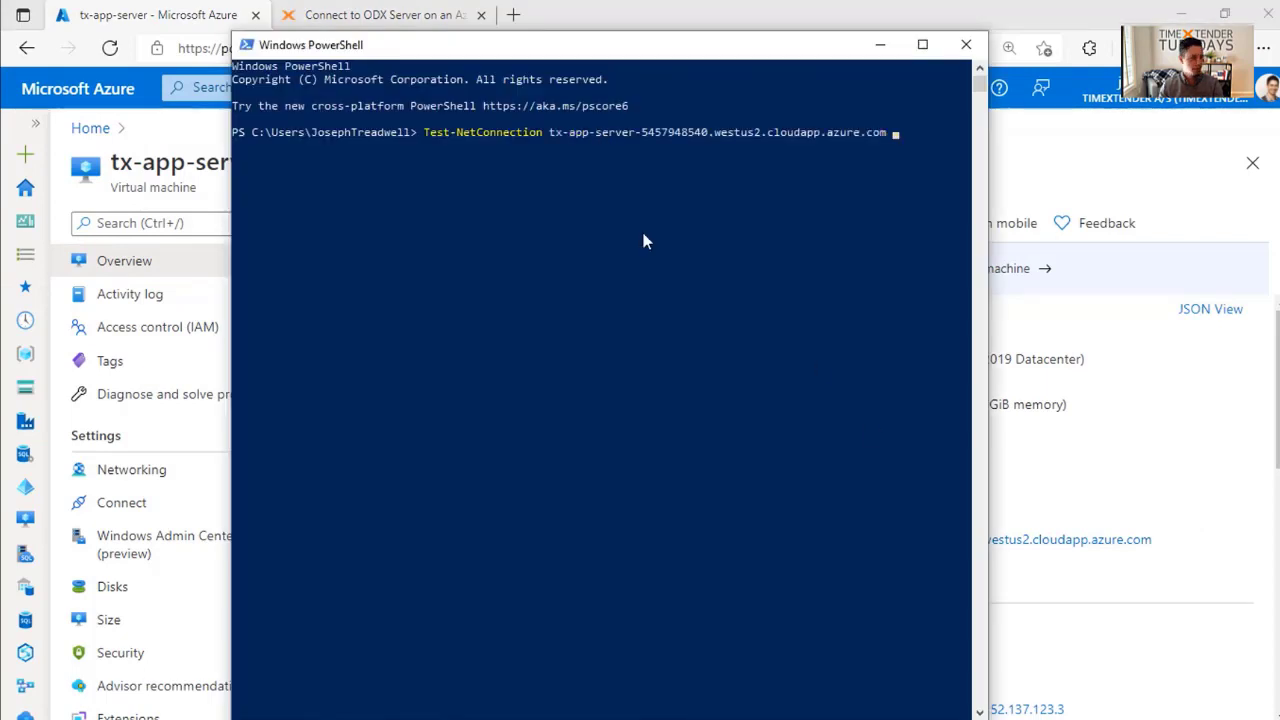
type("-Port 20000")
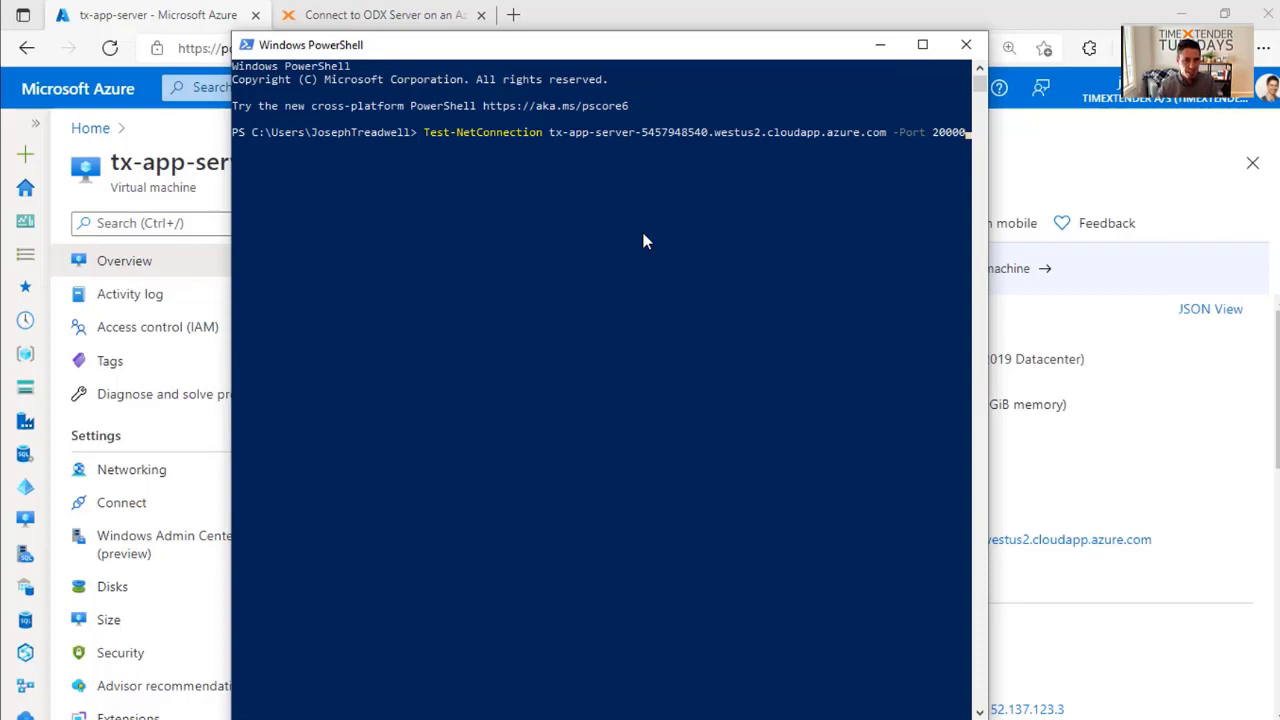
key("Return")
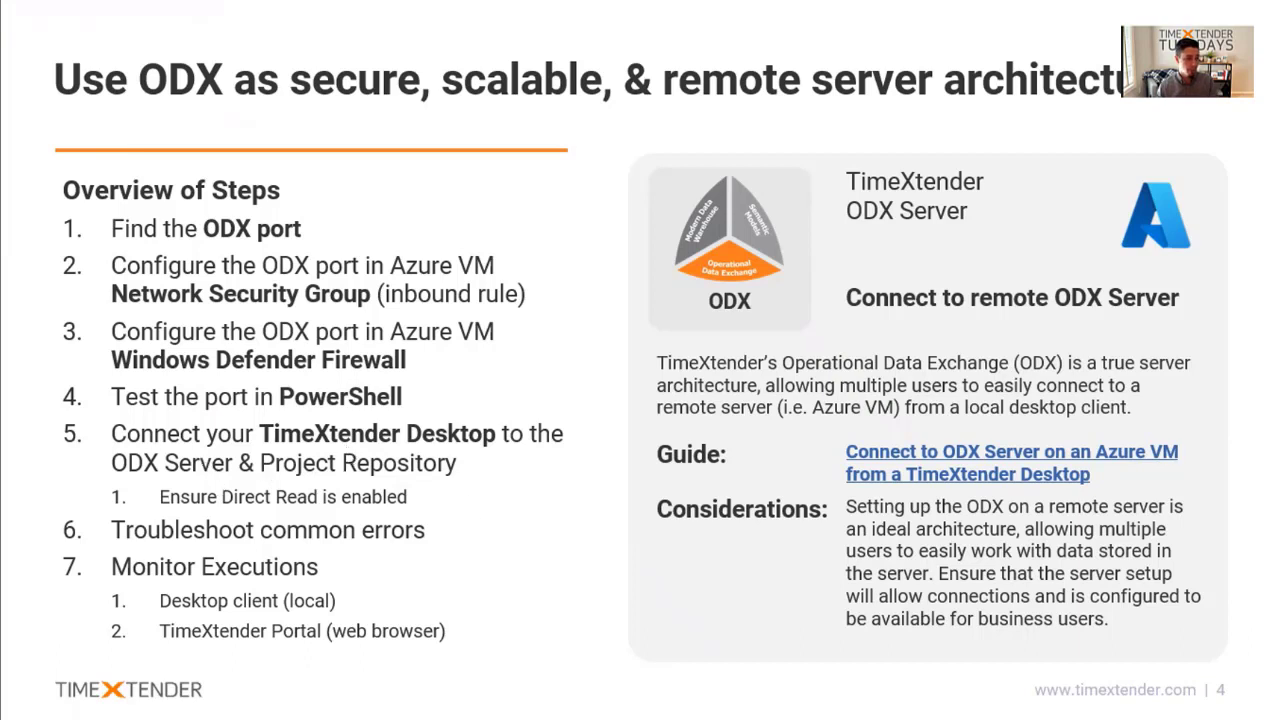
Switch to the local TimeXtender Desktop and open the project repository settings in its options.
key("alt+Tab")
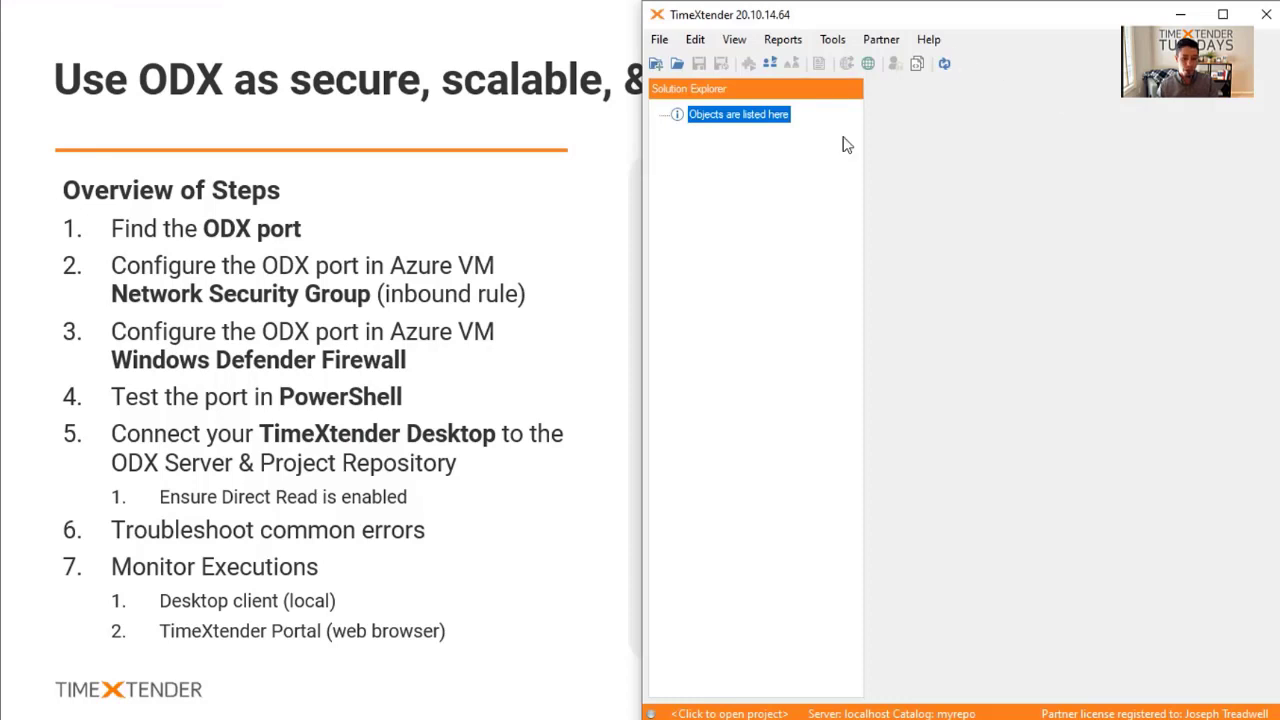
left_click(938, 716)
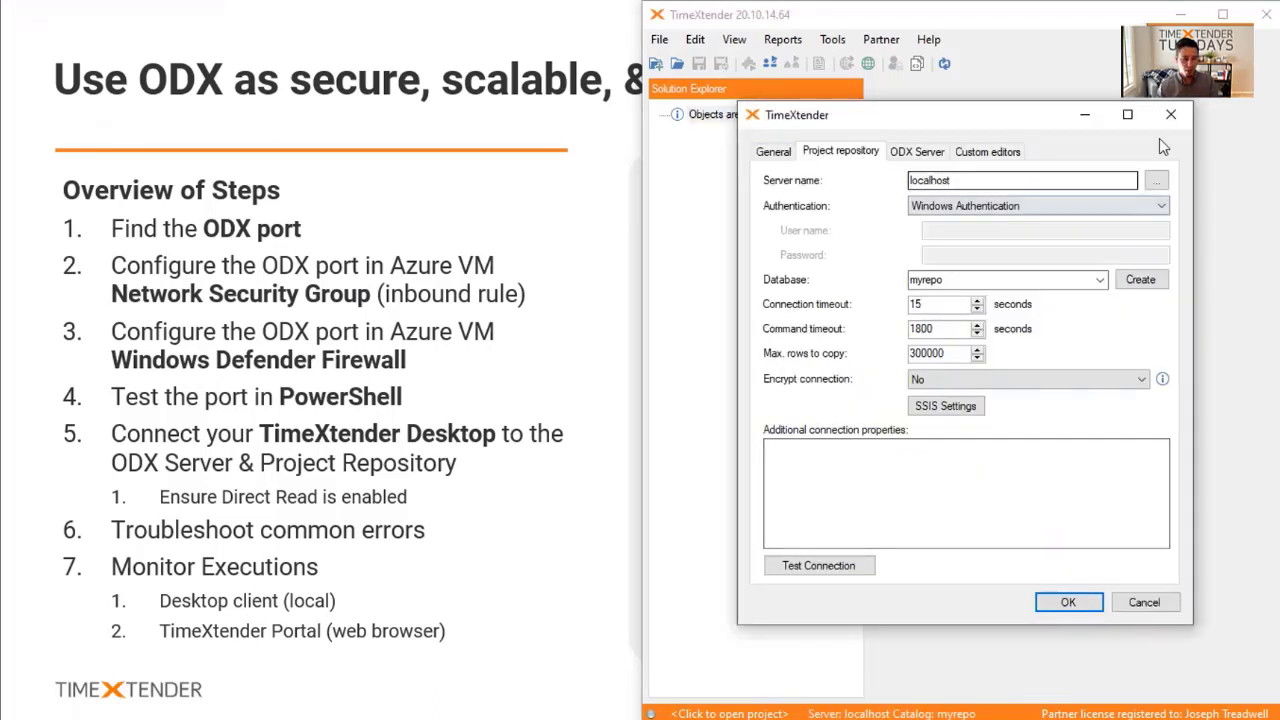
left_click(1170, 114)
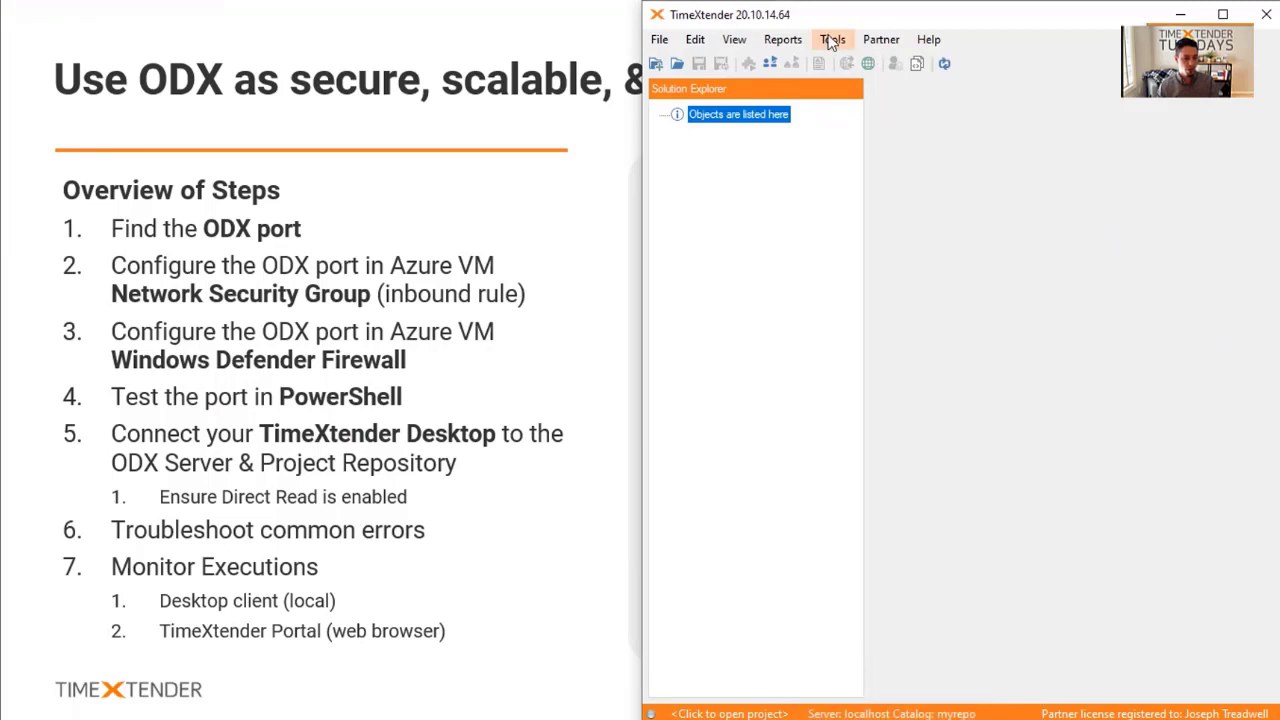
left_click(833, 40)
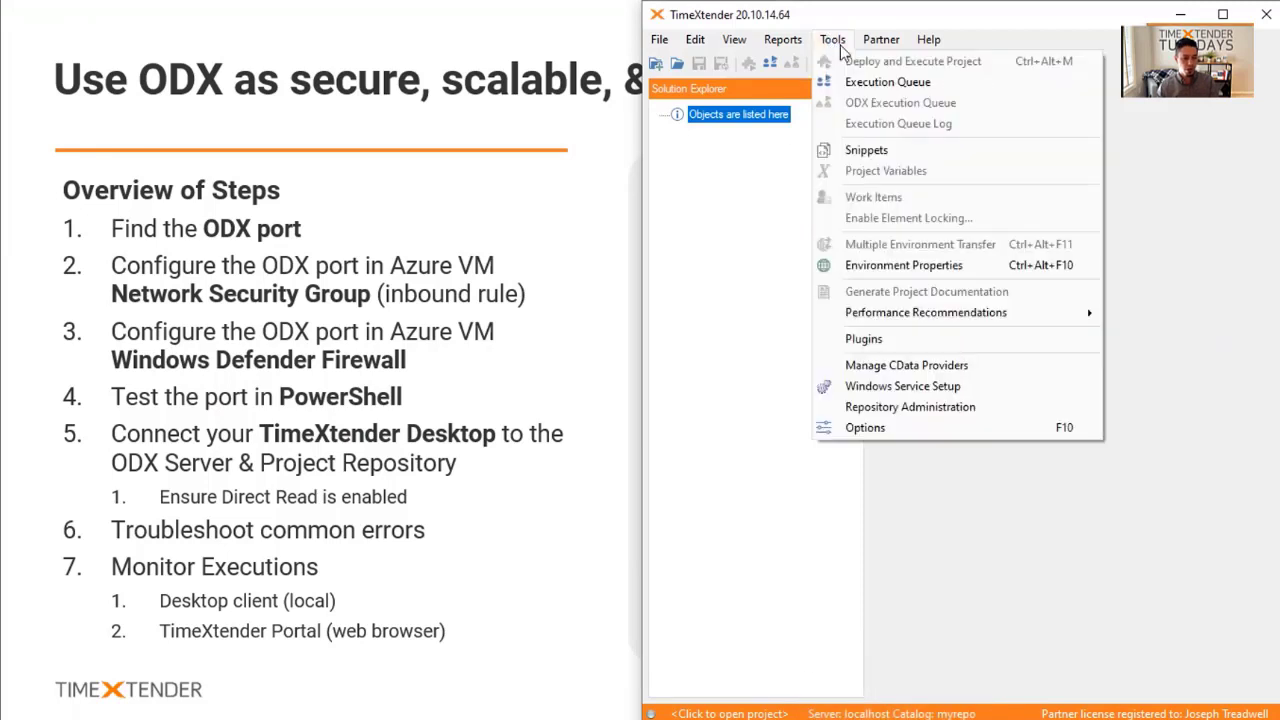
left_click(870, 428)
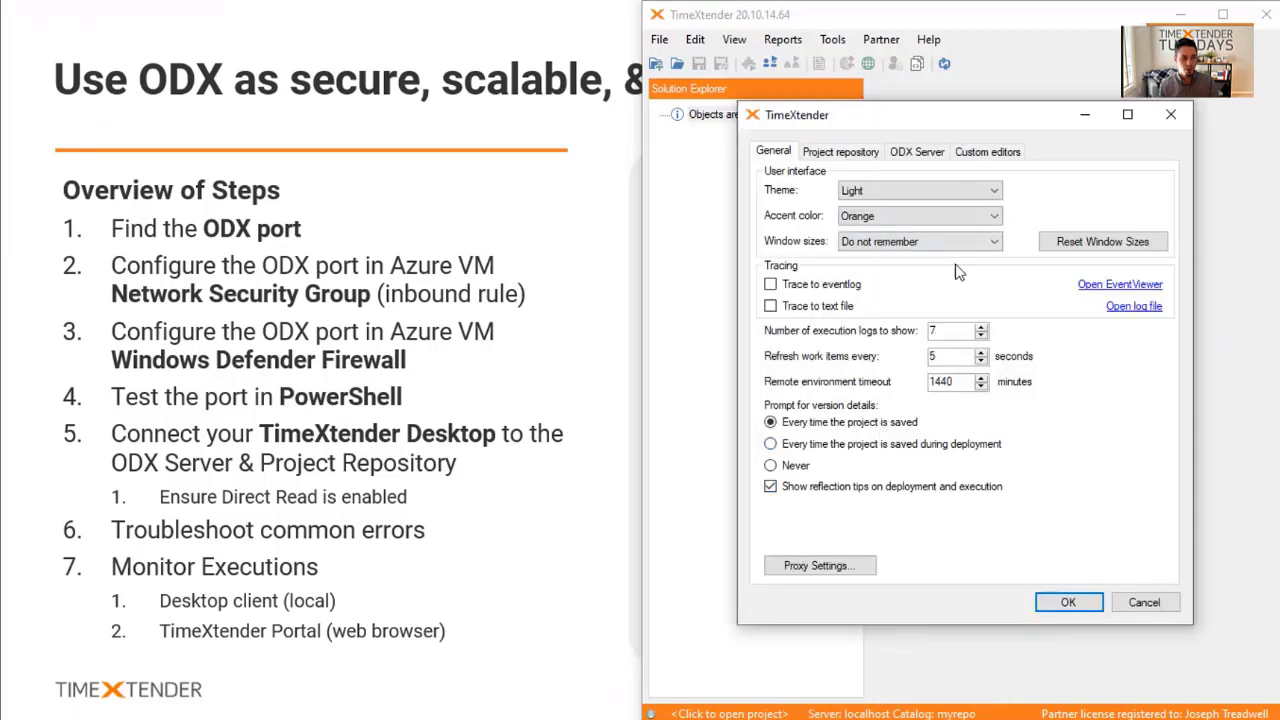
left_click(845, 155)
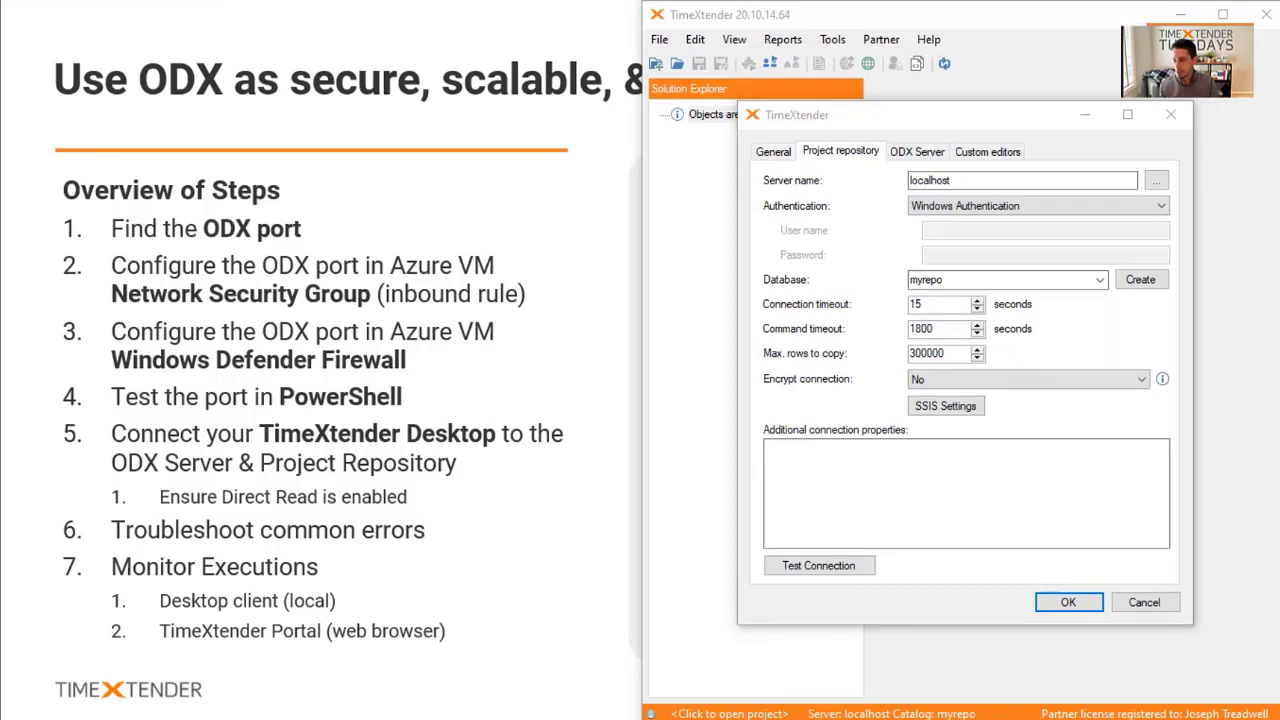
Set the repository server name to sqlserver-x35udwfob2tts.database.windows.net and the authentication to SQL Server Authentication.
left_click(858, 117)
key("ctrl+v")
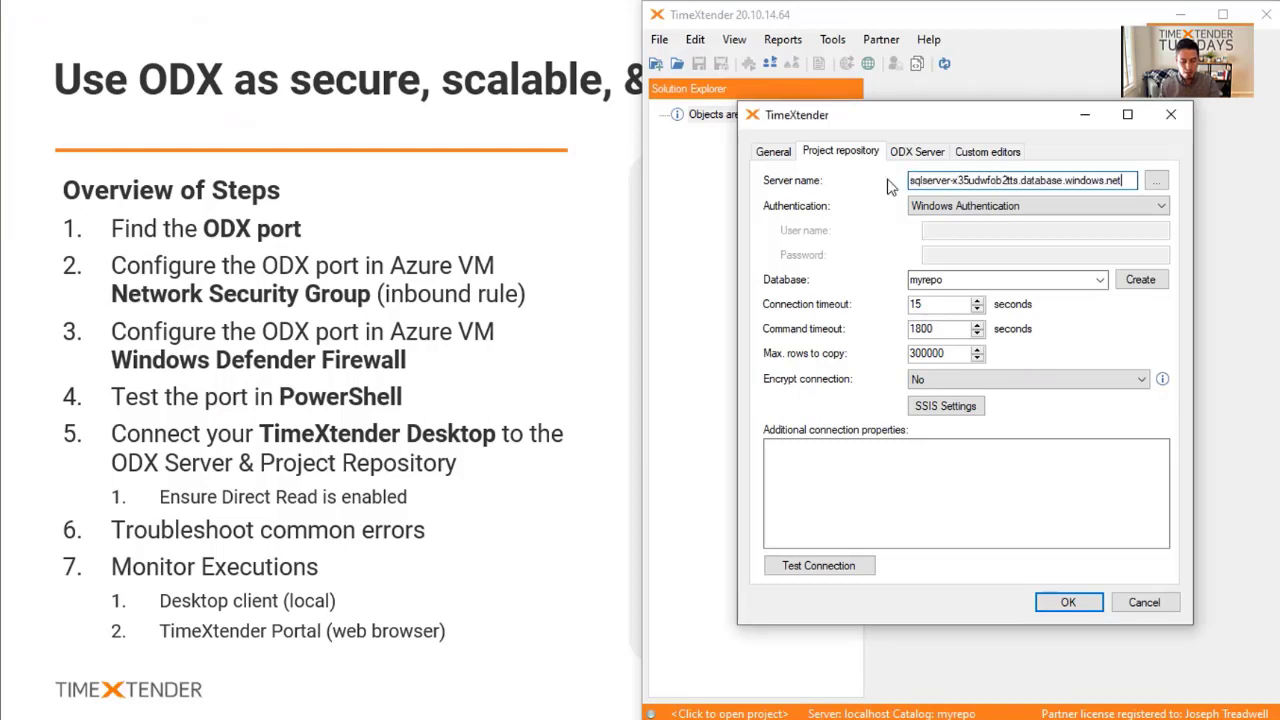
left_click(922, 183)
left_click(960, 206)
left_click(960, 219)
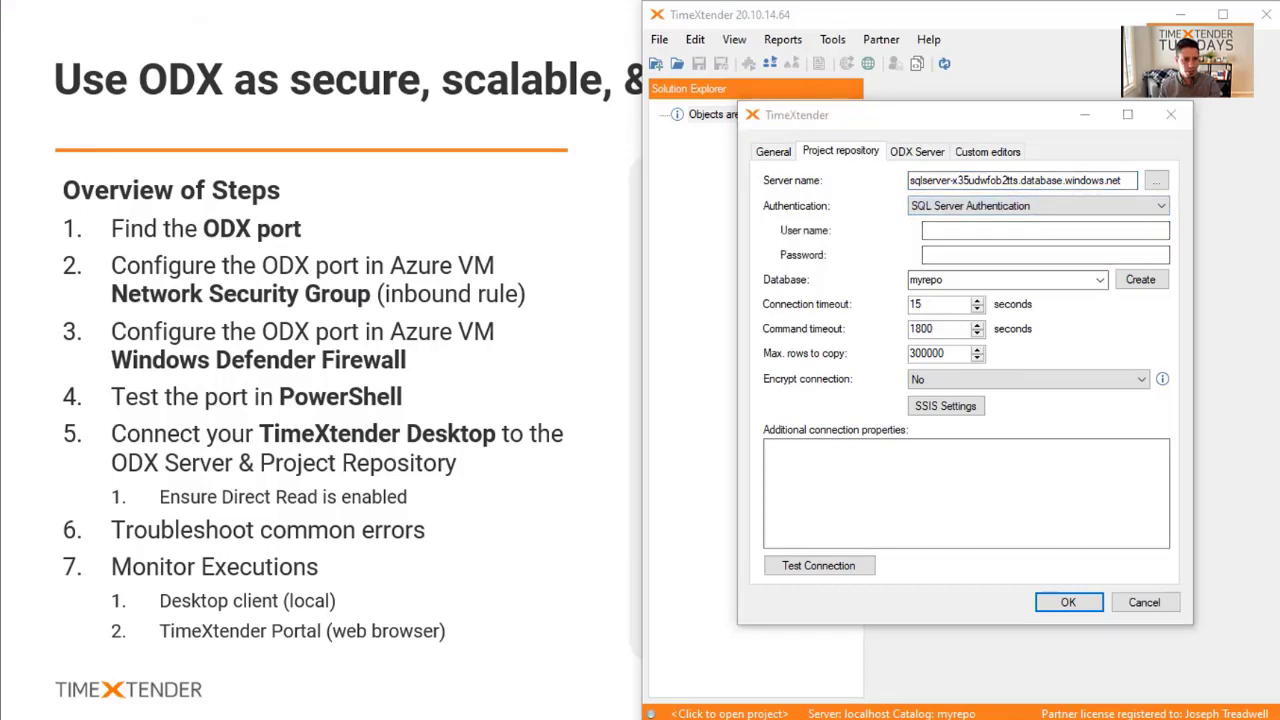
Enter the user name MyUsername and the account password for the project repository login.
left_click(1010, 231)
key("ctrl+v")
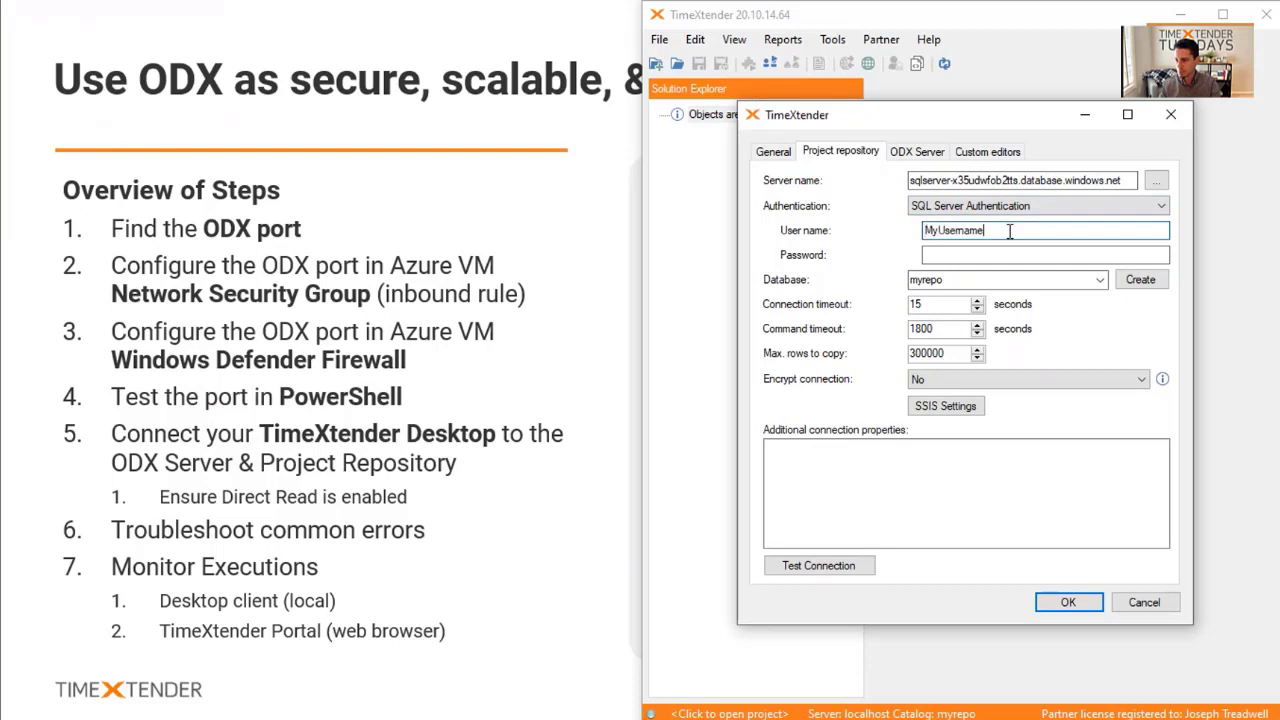
left_click(1010, 255)
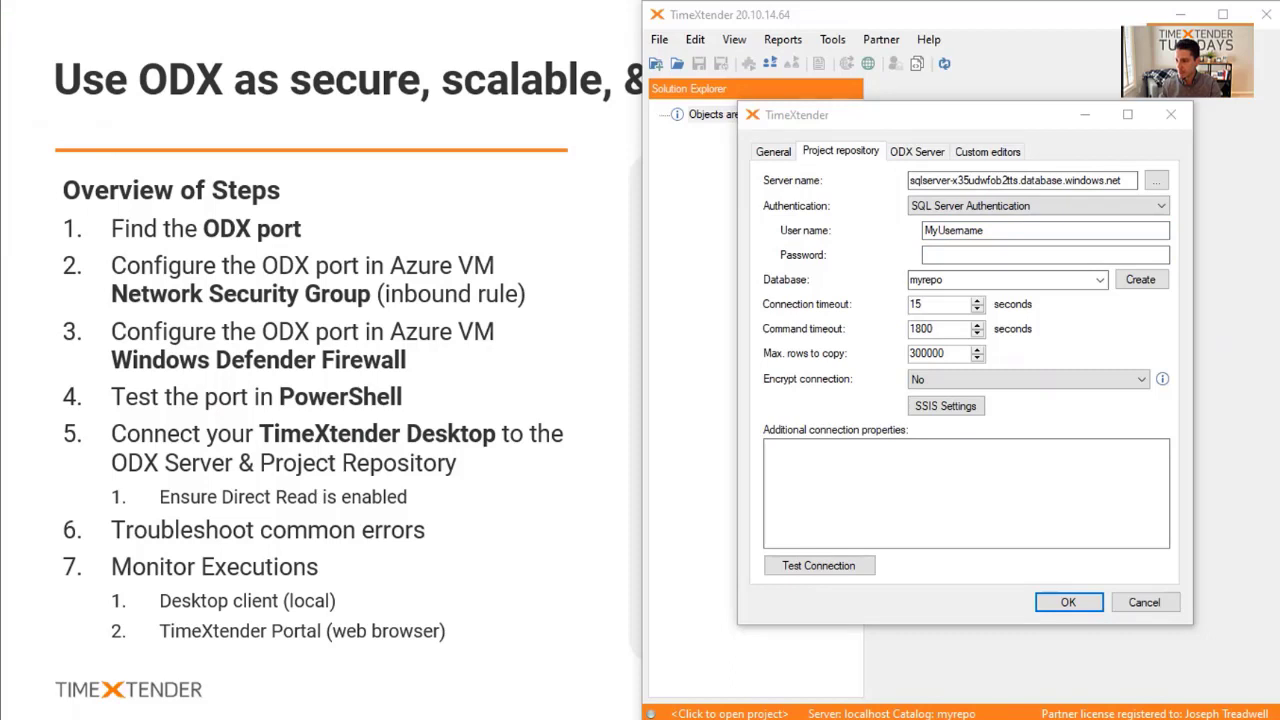
left_click(975, 255)
key("ctrl+v")
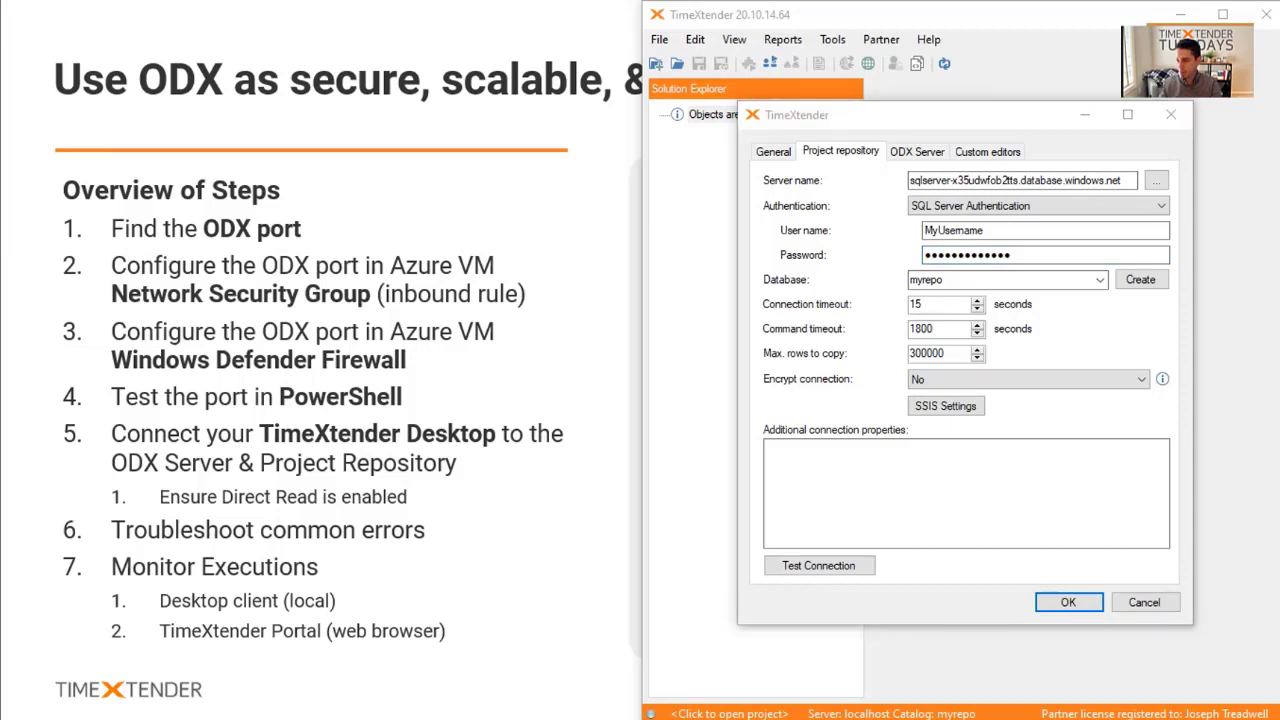
Set the repository database to TXProjectRepository and test the connection.
double_click(925, 280)
key("ctrl+v")
left_click(825, 566)
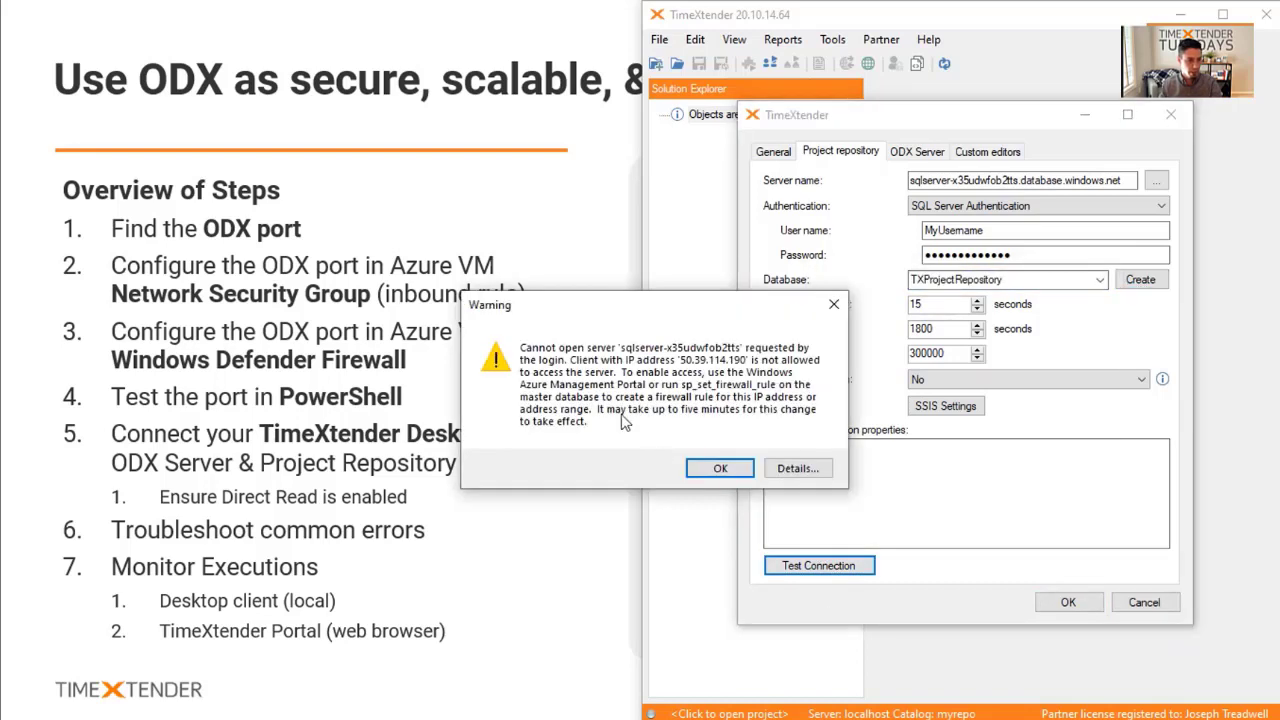
Dismiss the warning, switch to the Azure portal and open the SQL server sqlserver-x35udwfob2tts from the TXTuesdays1 resource group.
left_click(716, 474)
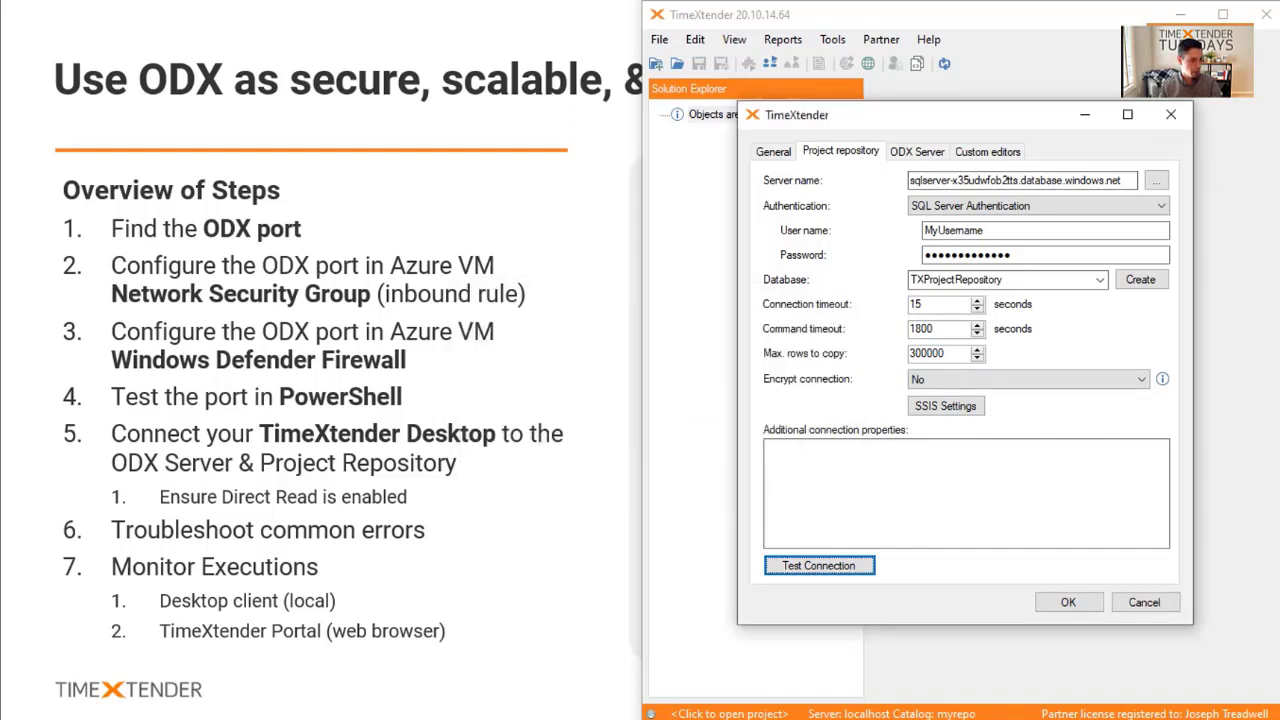
key("alt+Tab")
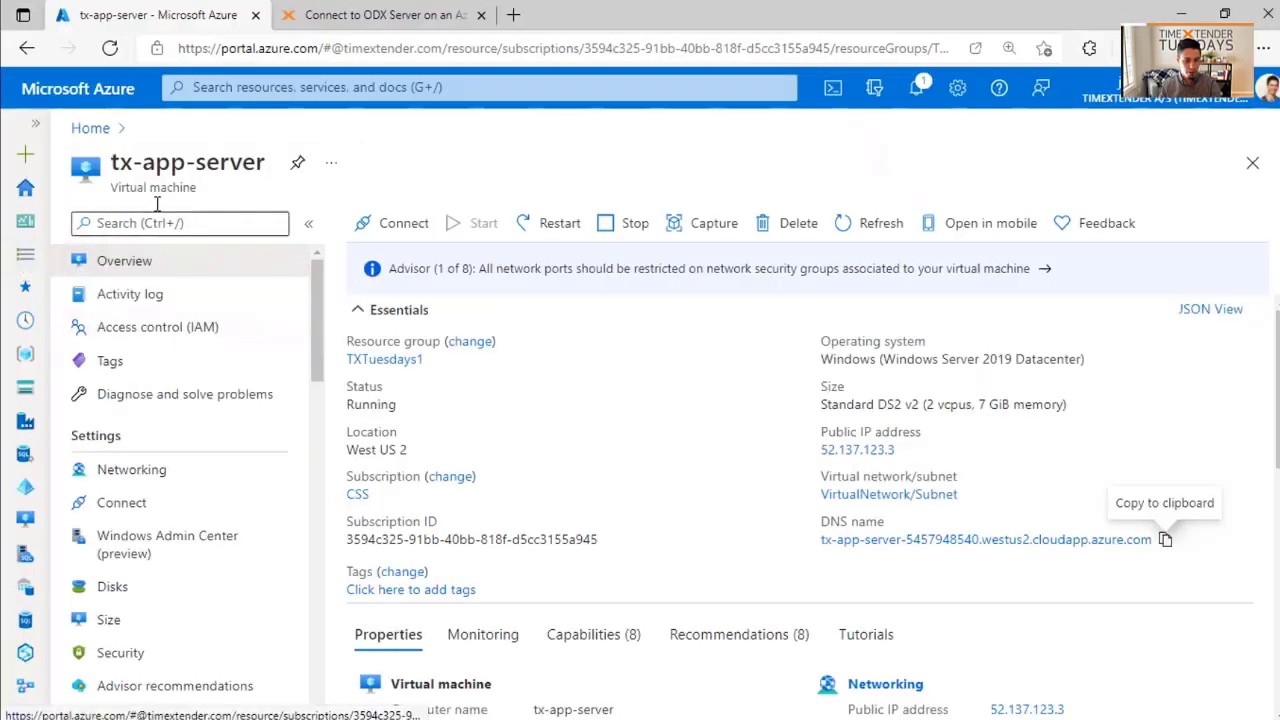
left_click(378, 359)
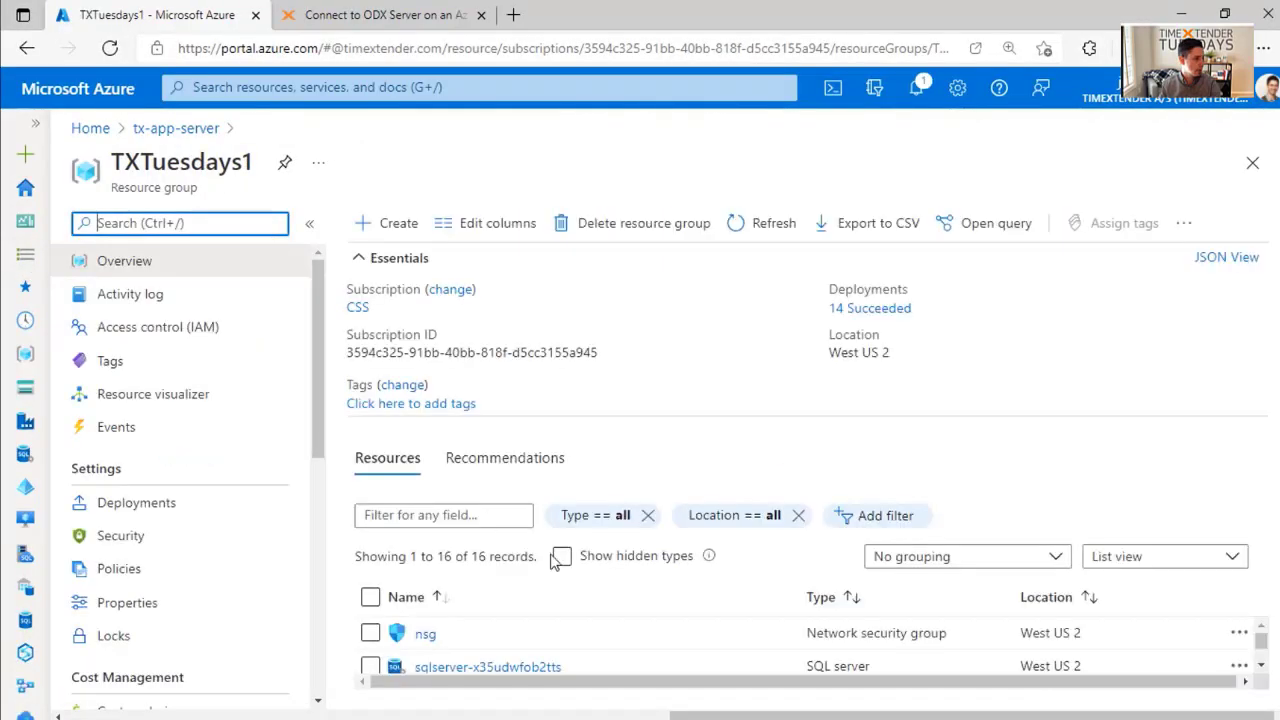
left_click(512, 670)
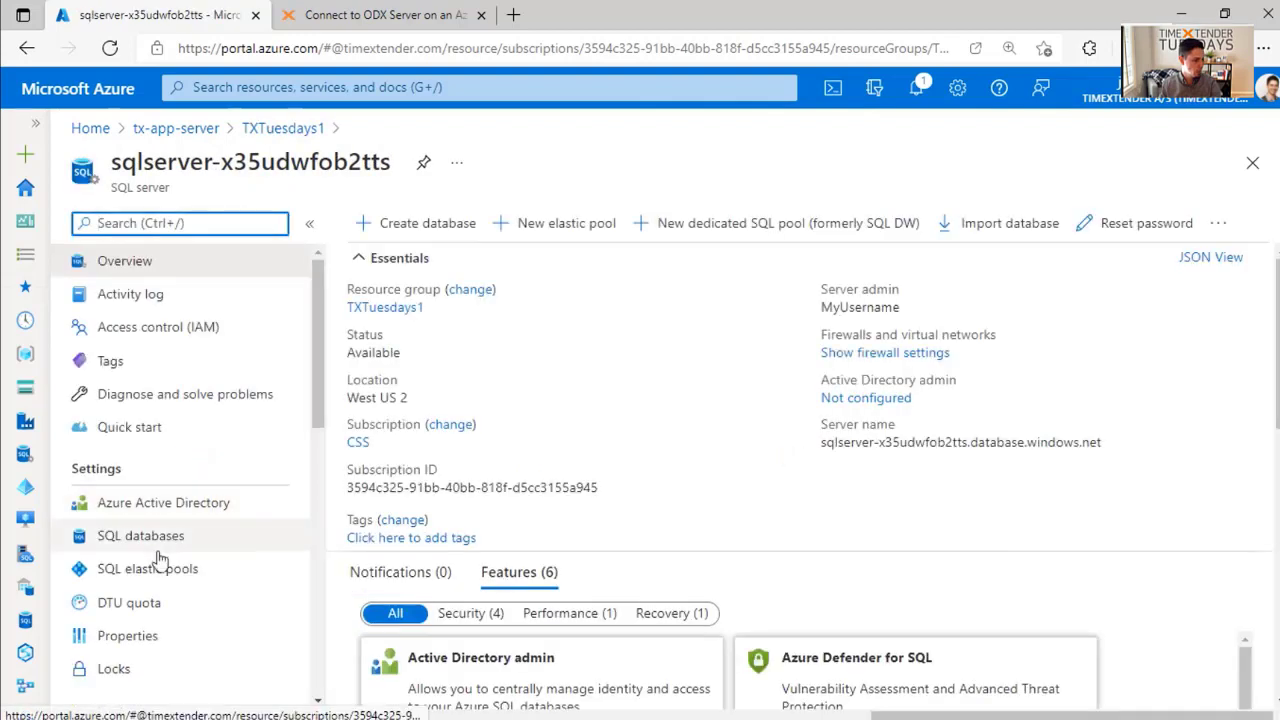
Open the SQL server's Firewalls and virtual networks settings.
scroll(238, 550, "down", 1)
scroll(238, 550, "down", 4)
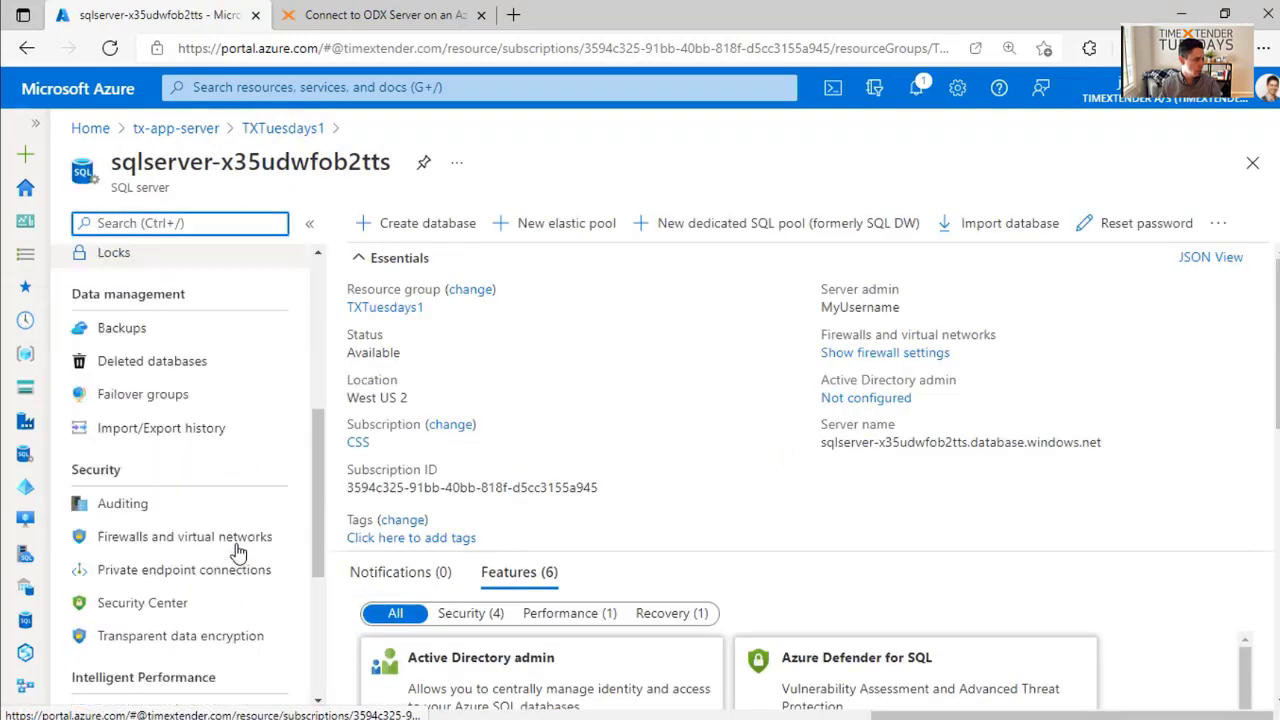
scroll(183, 466, "down", 3)
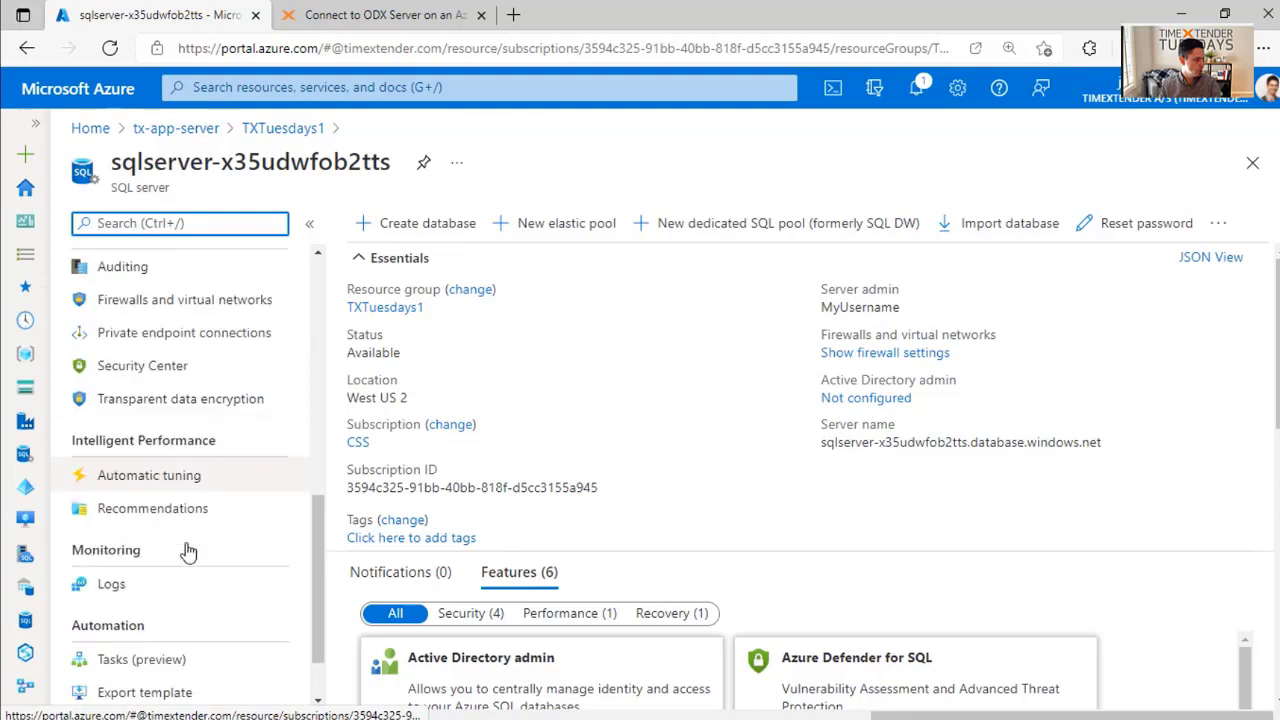
scroll(189, 551, "up", 4)
scroll(190, 551, "up", 1)
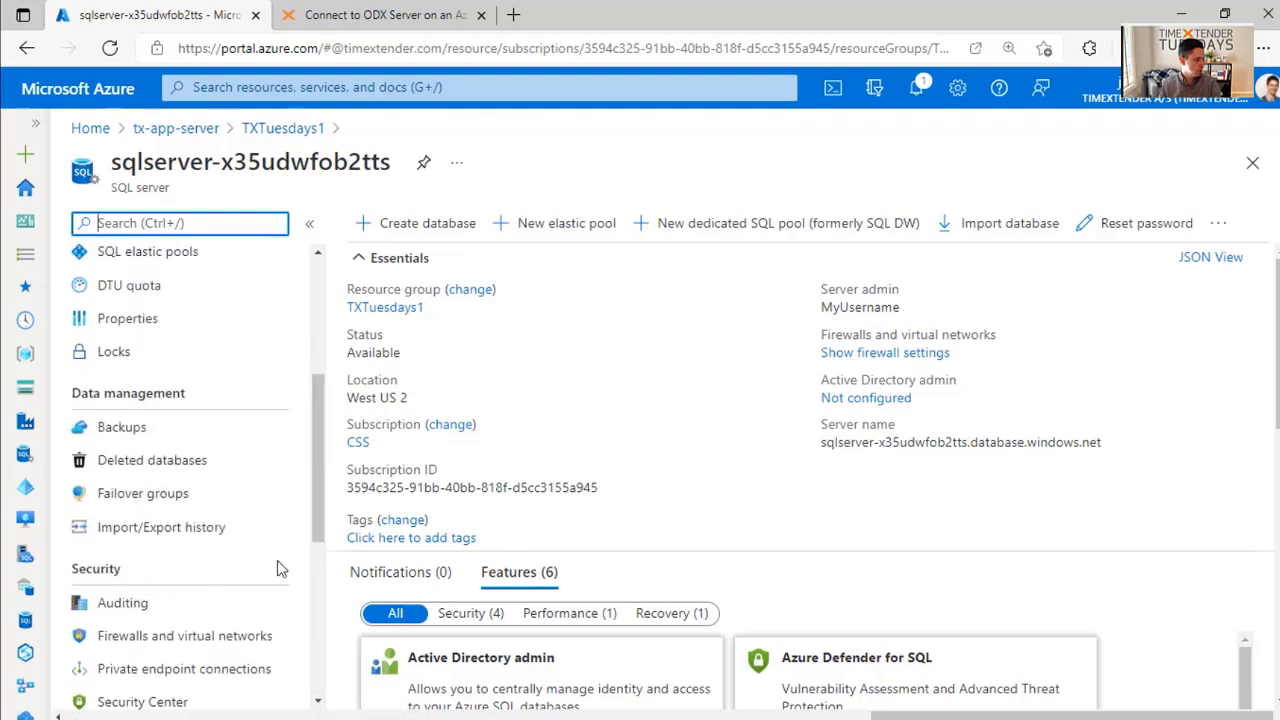
left_click(255, 636)
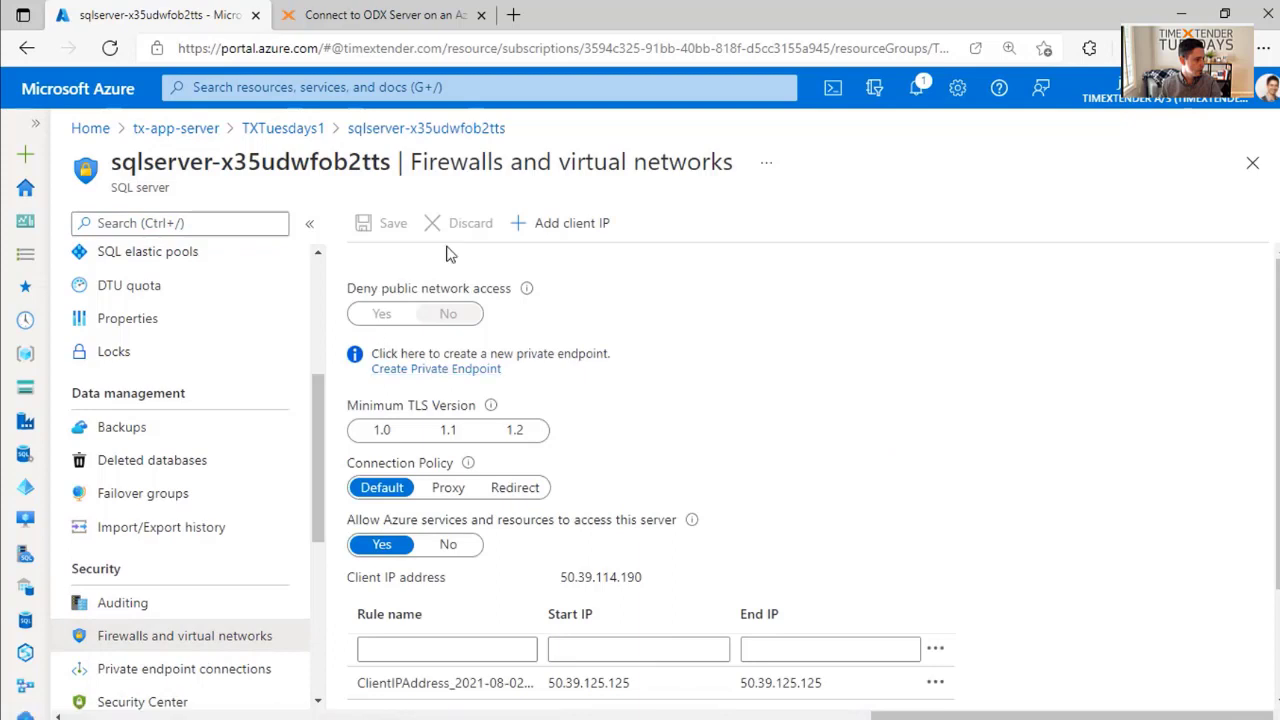
Add a firewall rule for the current client IP address to the SQL server and save it.
left_click(566, 224)
scroll(574, 463, "down", 2)
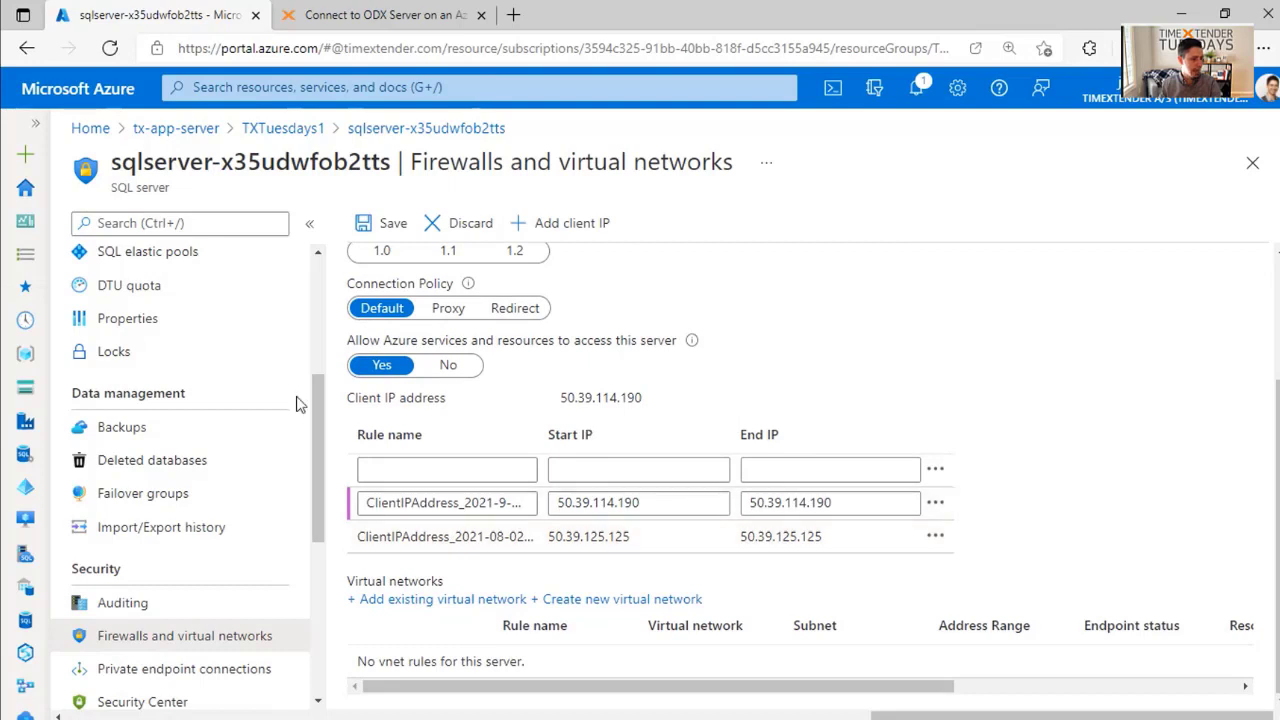
scroll(450, 400, "up", 2)
left_click(378, 224)
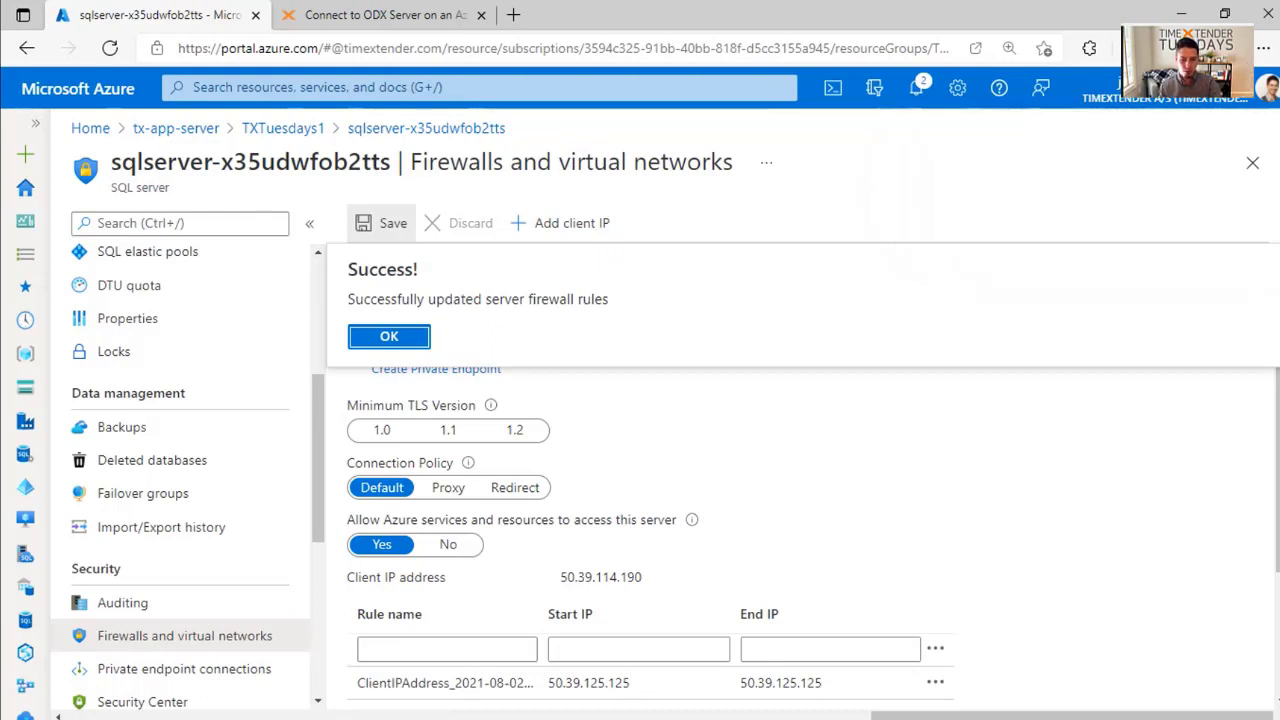
Switch back to the local TimeXtender Desktop, retest the project repository connection and save the repository settings.
key("alt+Tab")
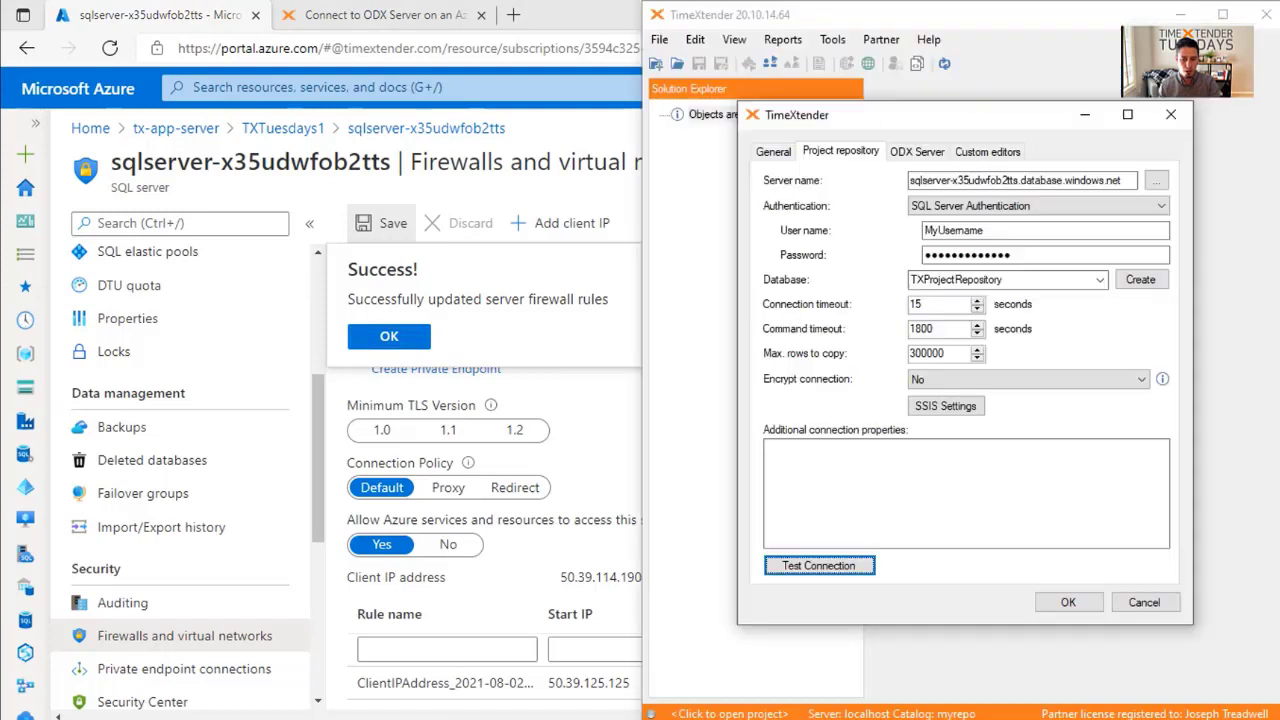
left_click(845, 569)
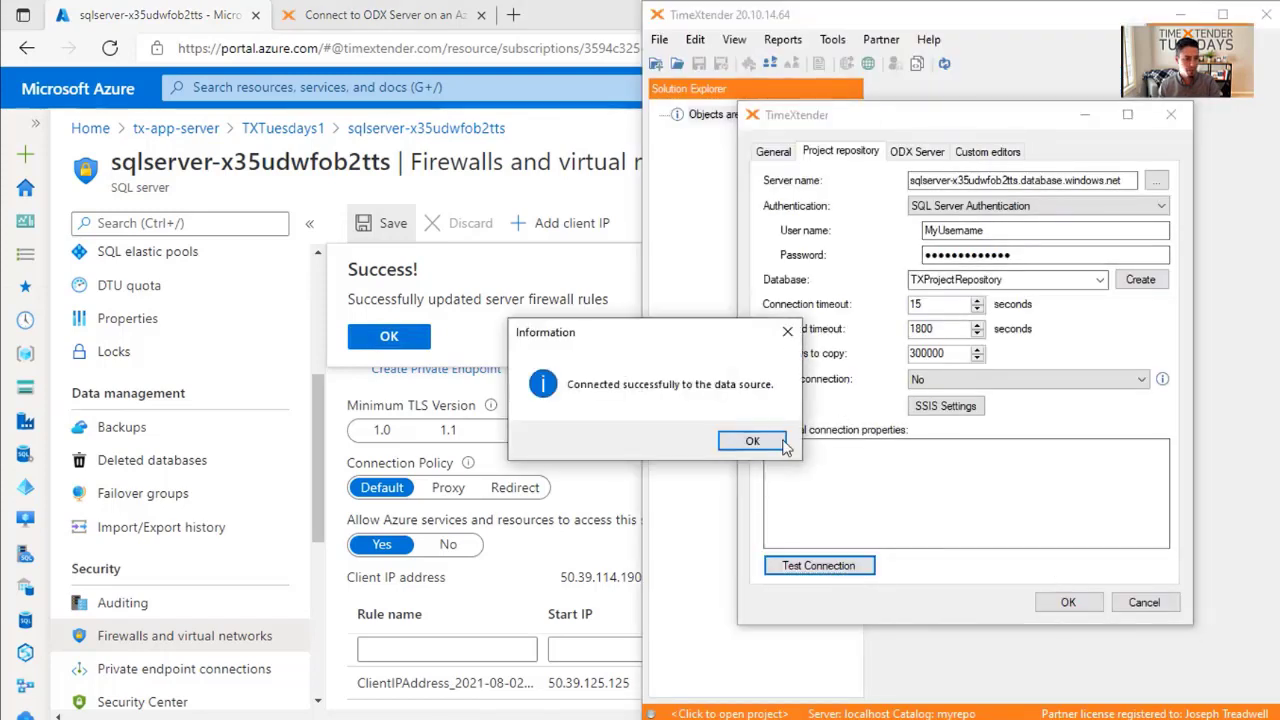
left_click(751, 442)
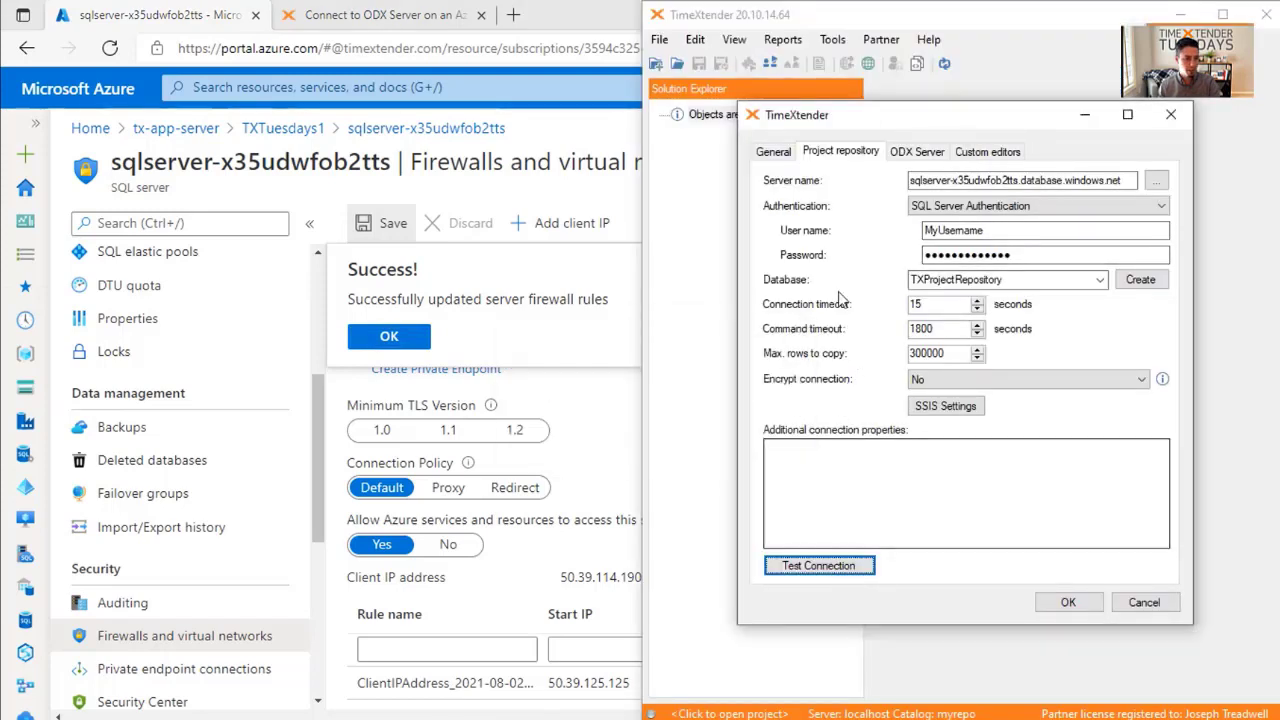
left_click(1085, 607)
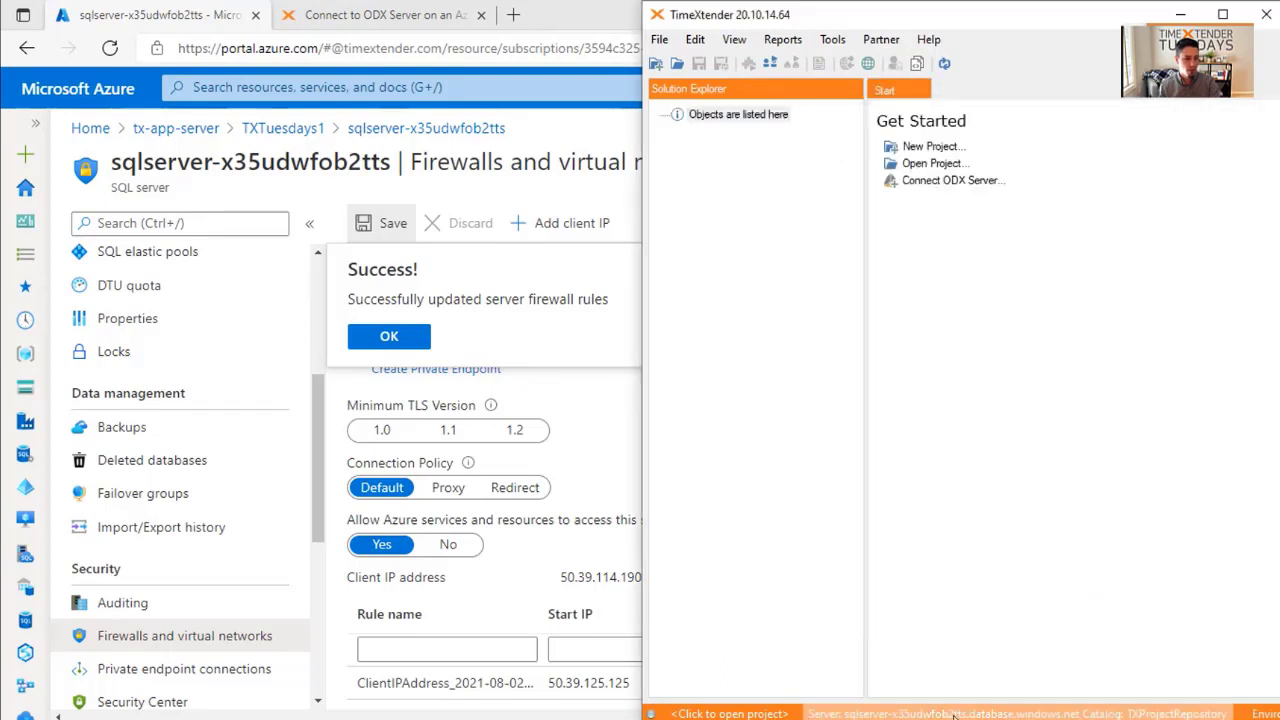
Check which projects the connected repository offers to open, without opening one.
left_click(932, 163)
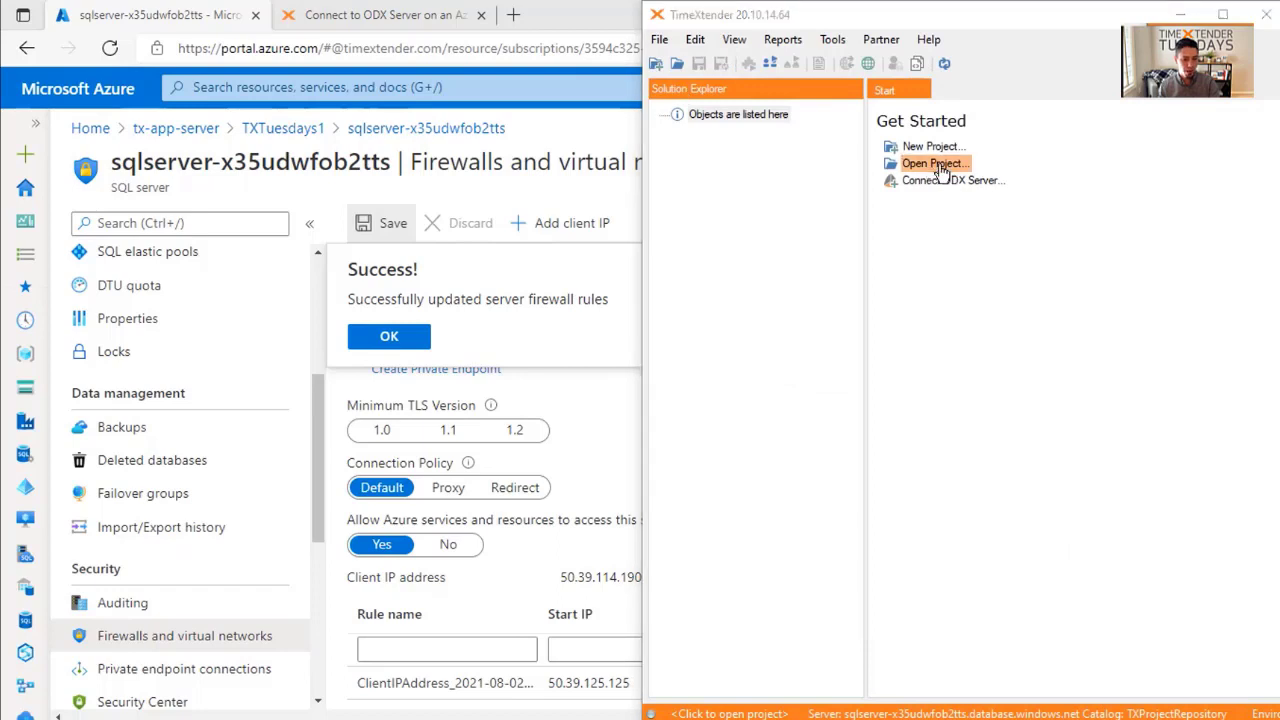
left_click(973, 342)
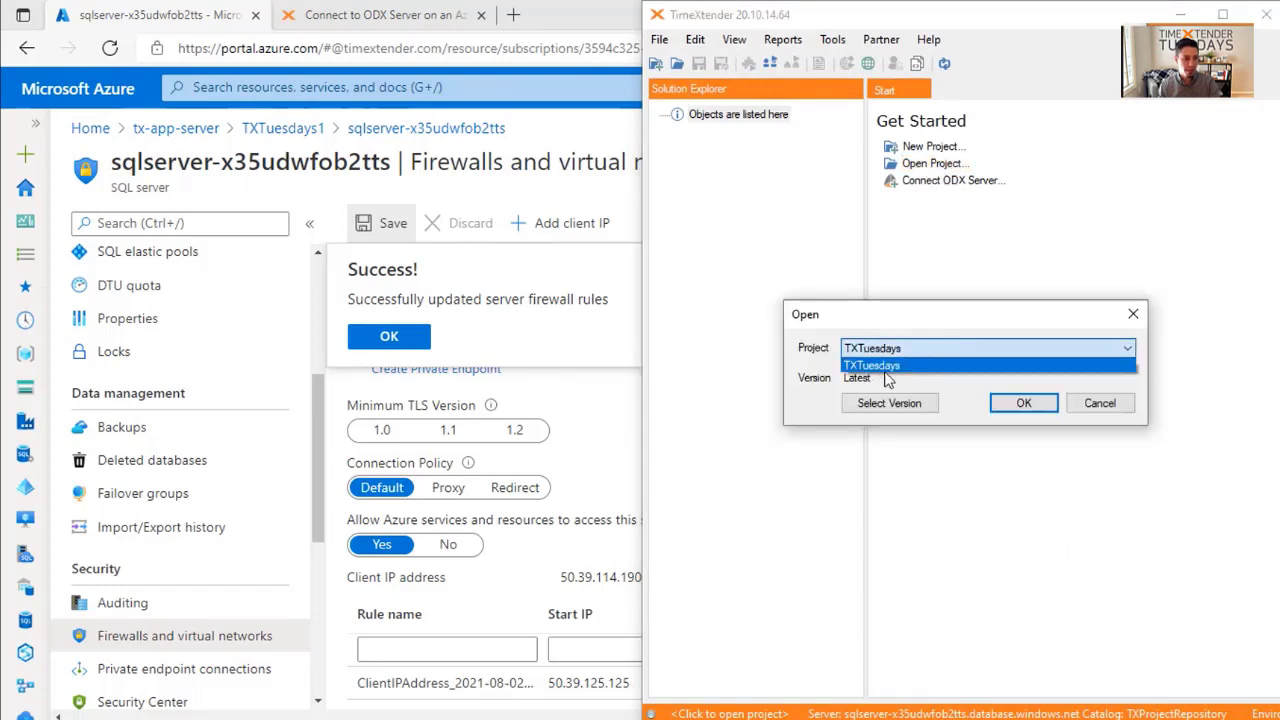
left_click(1101, 404)
left_click(1101, 404)
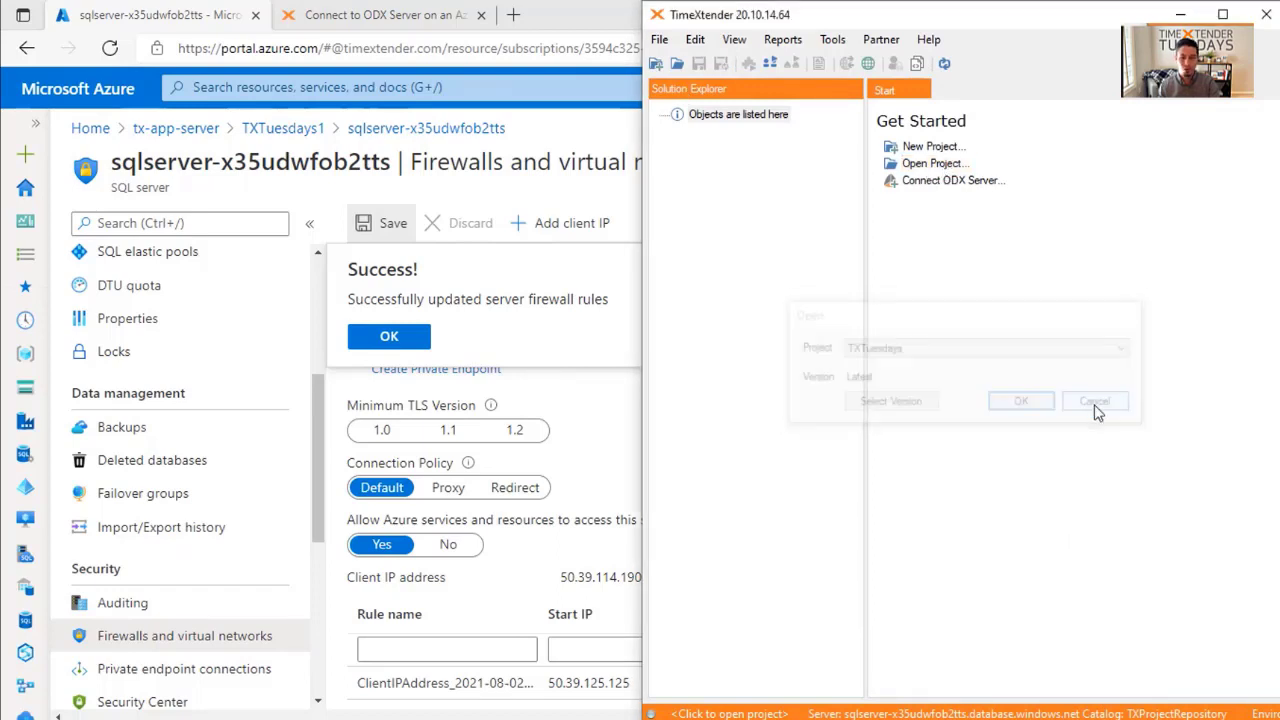
Set the ODX Server address in the TimeXtender options to the DNS name copied from the tx-app-server overview in the Azure portal.
left_click(833, 40)
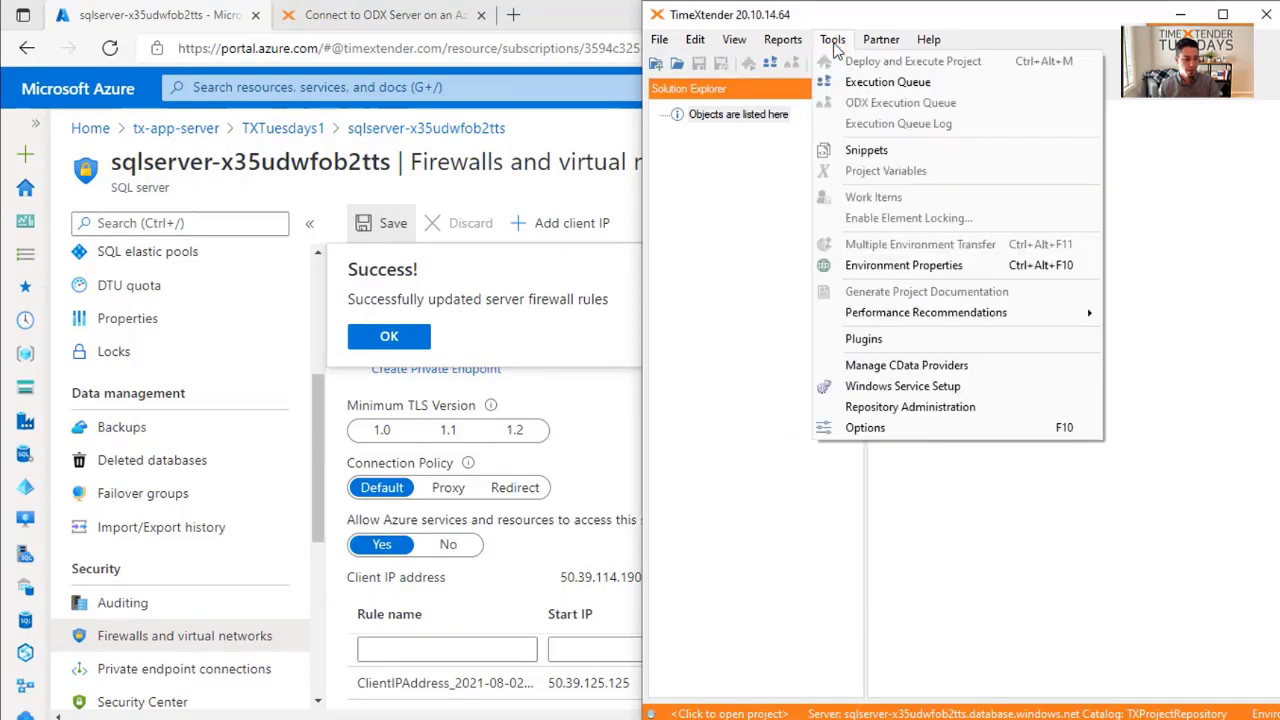
left_click(866, 428)
left_click(920, 152)
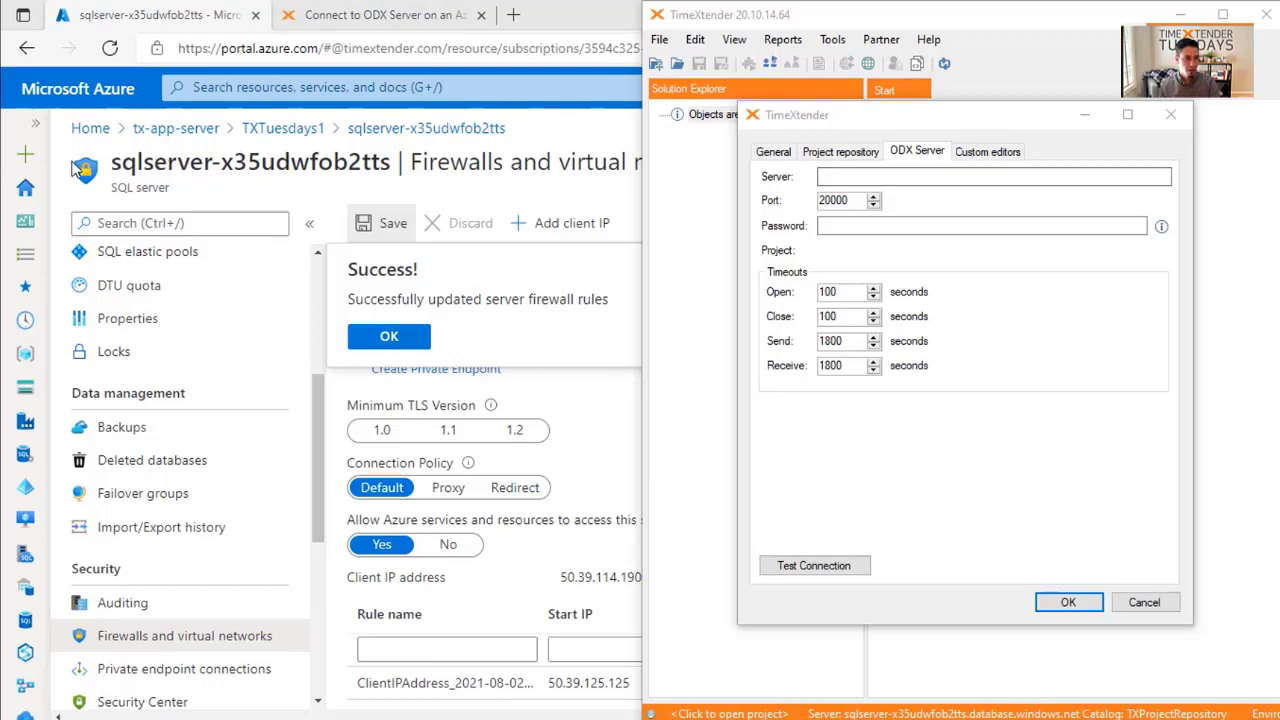
left_click(160, 129)
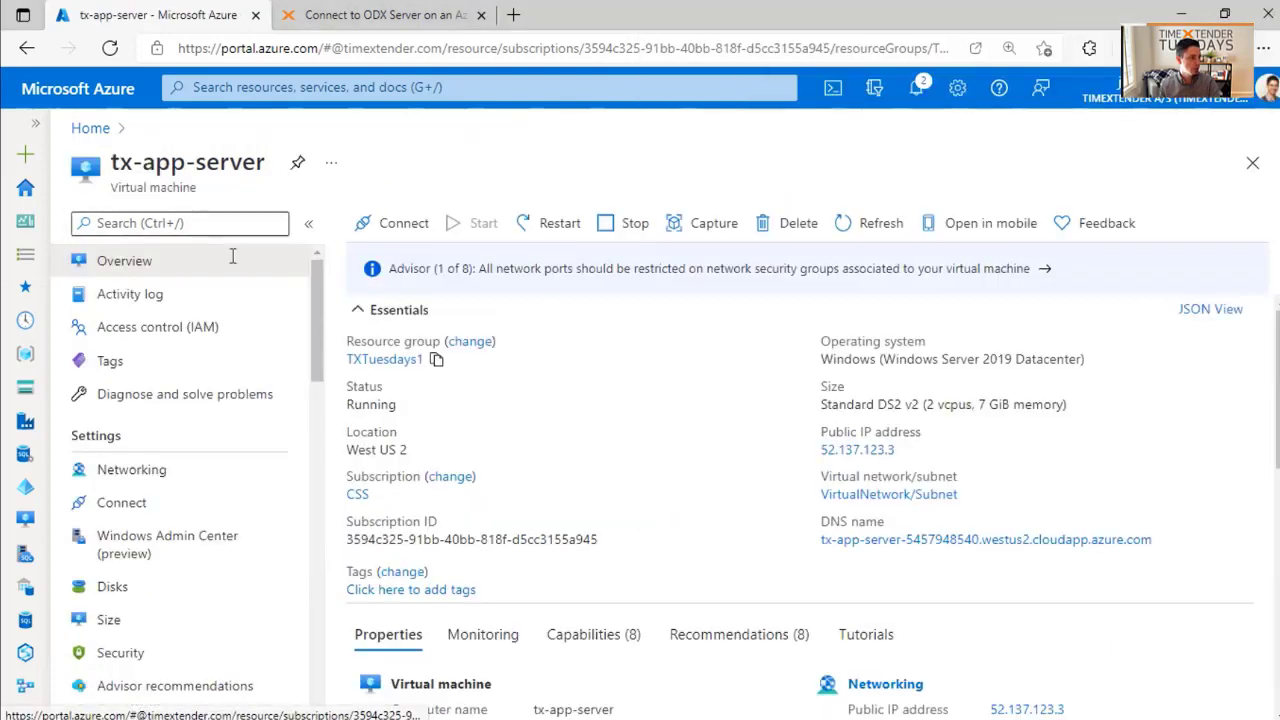
left_click(1164, 541)
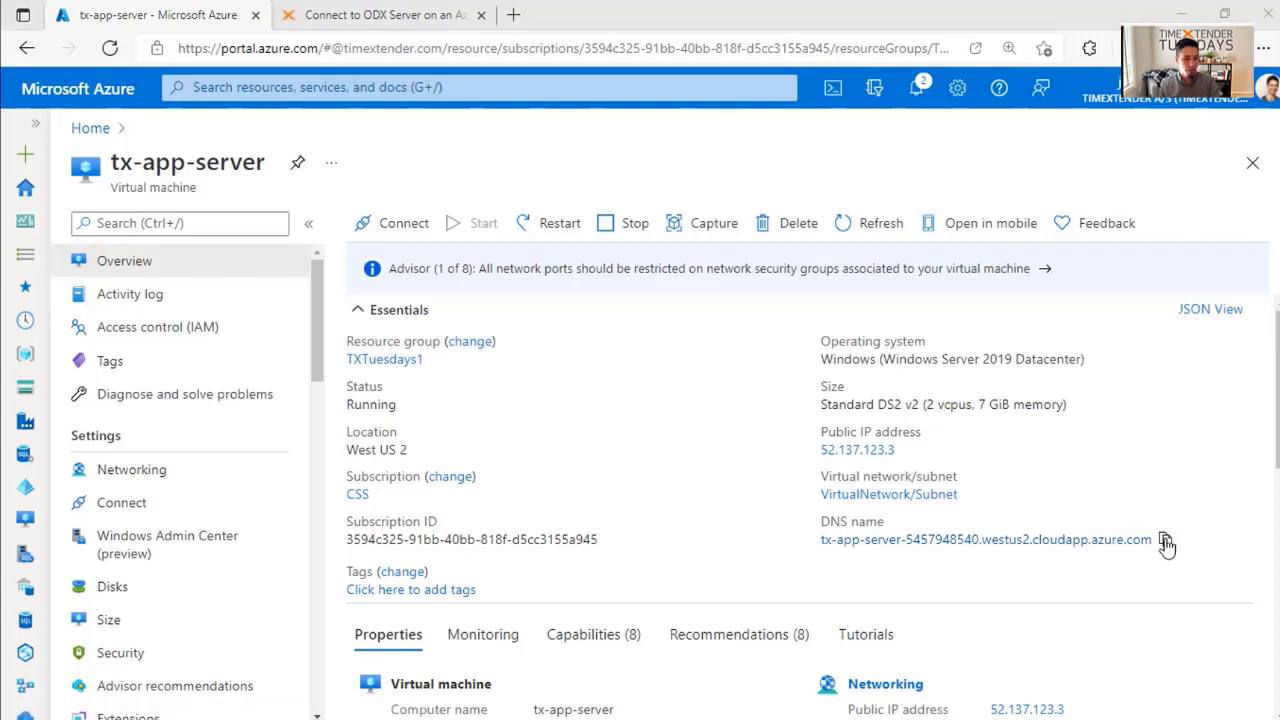
key("alt+Tab")
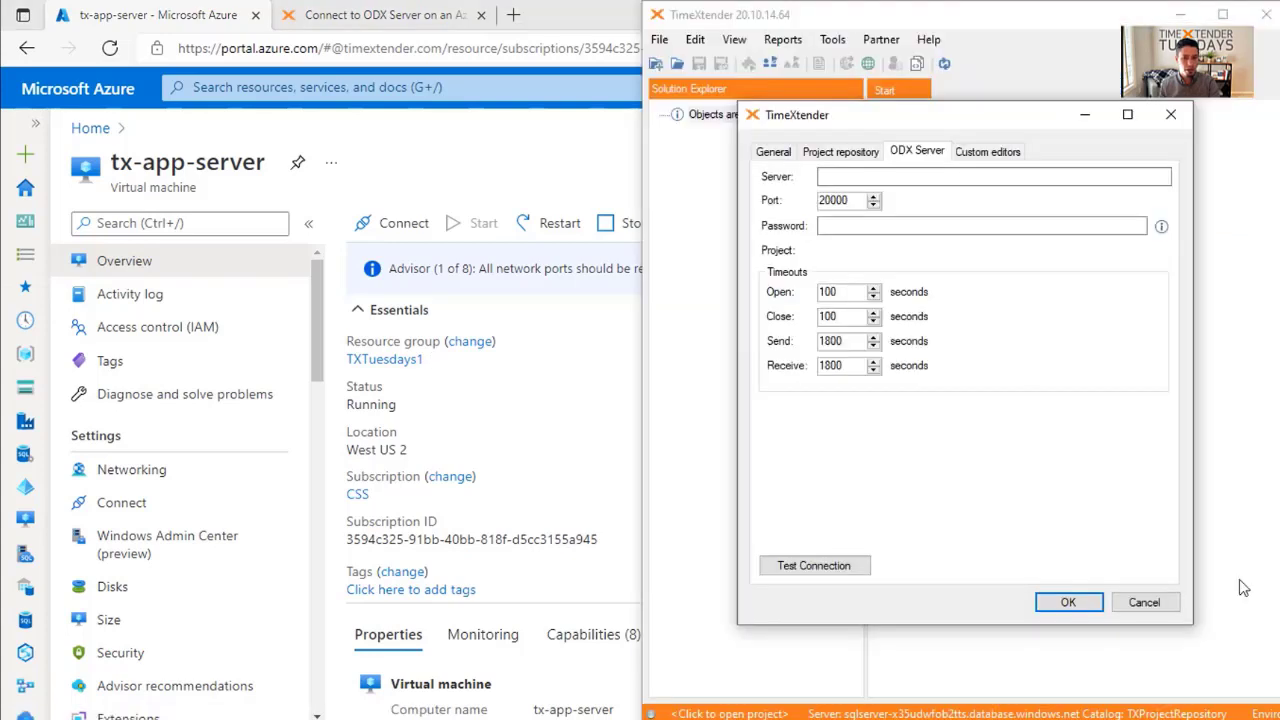
left_click(877, 176)
key("ctrl+v")
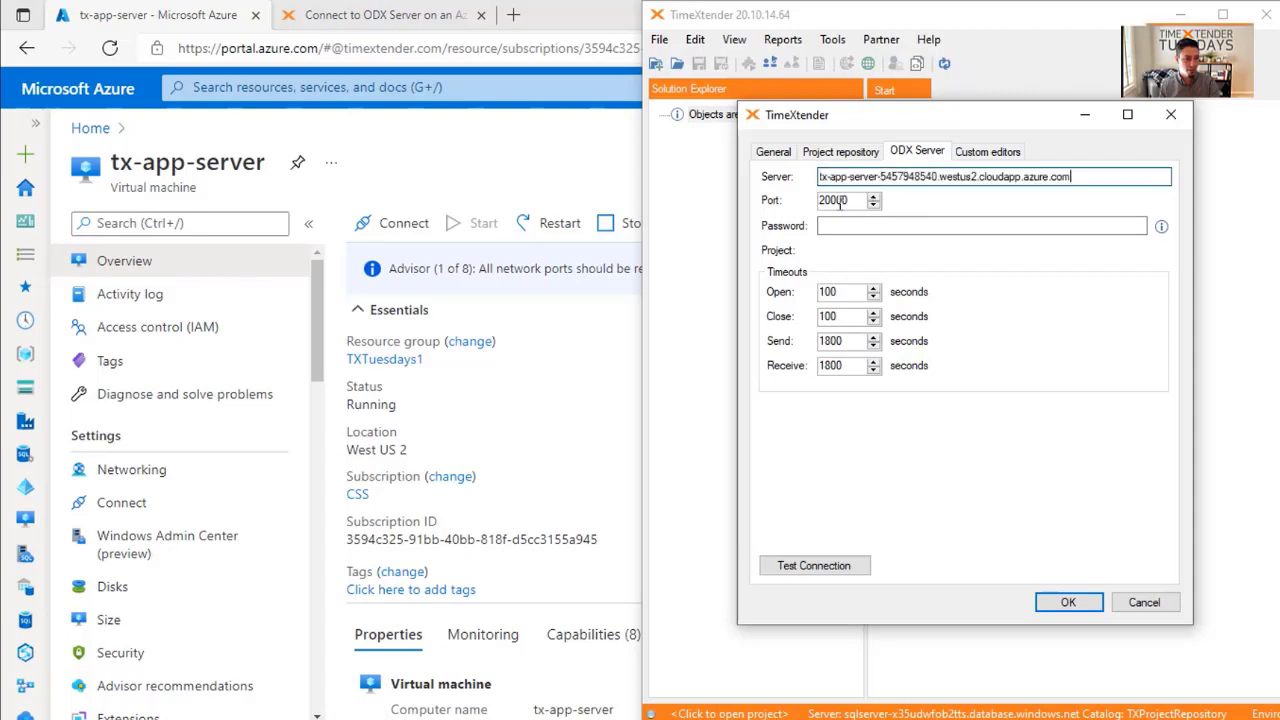
Enter the ODX Server password in its connection settings.
left_click(847, 225)
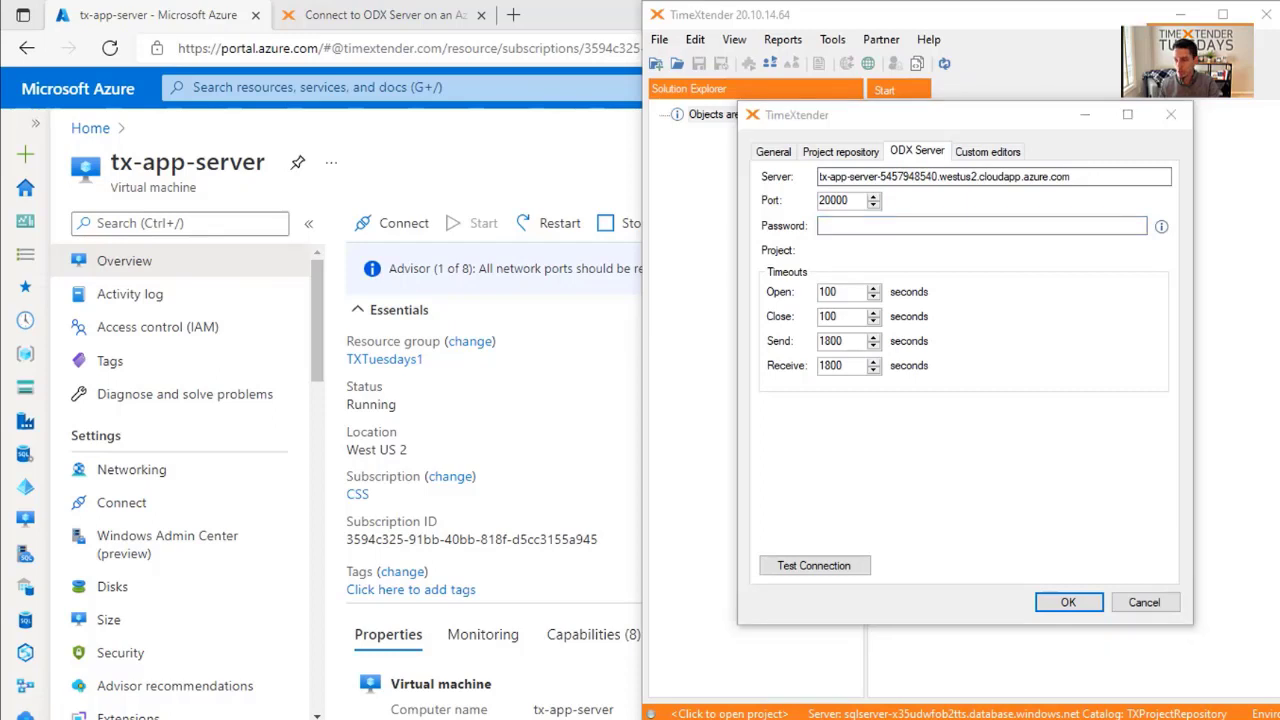
left_click(951, 225)
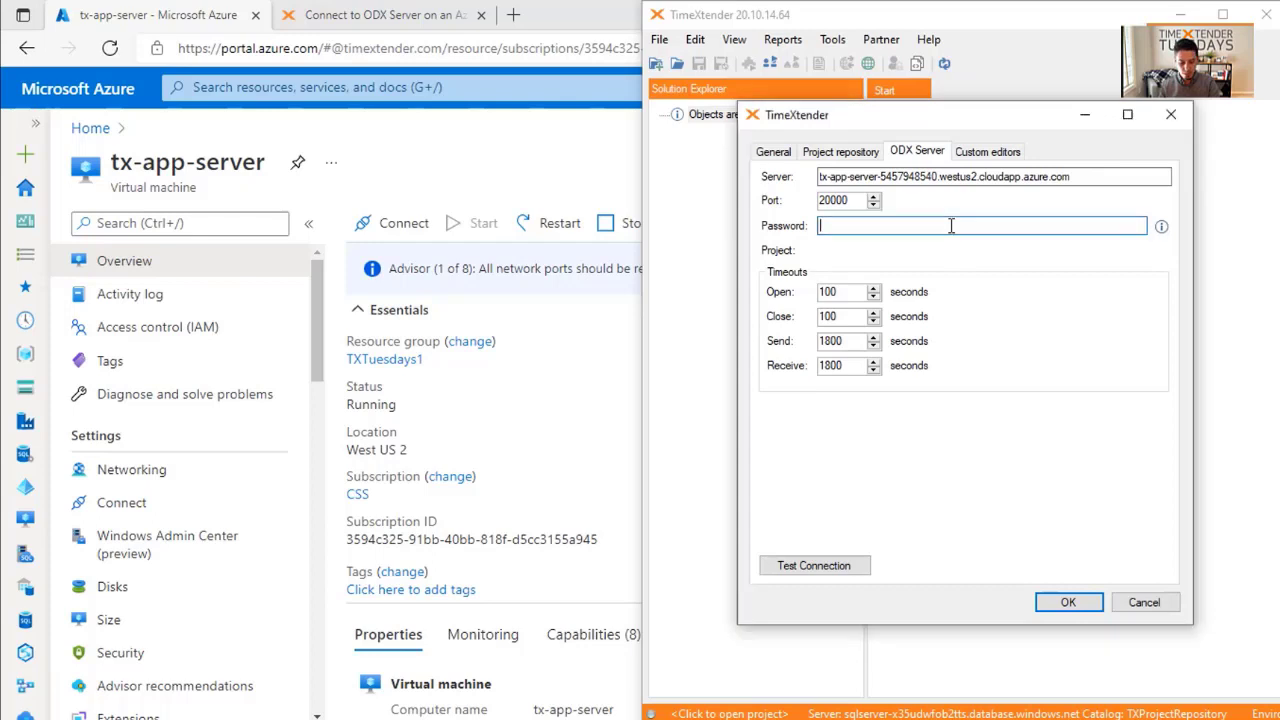
key("Tab")
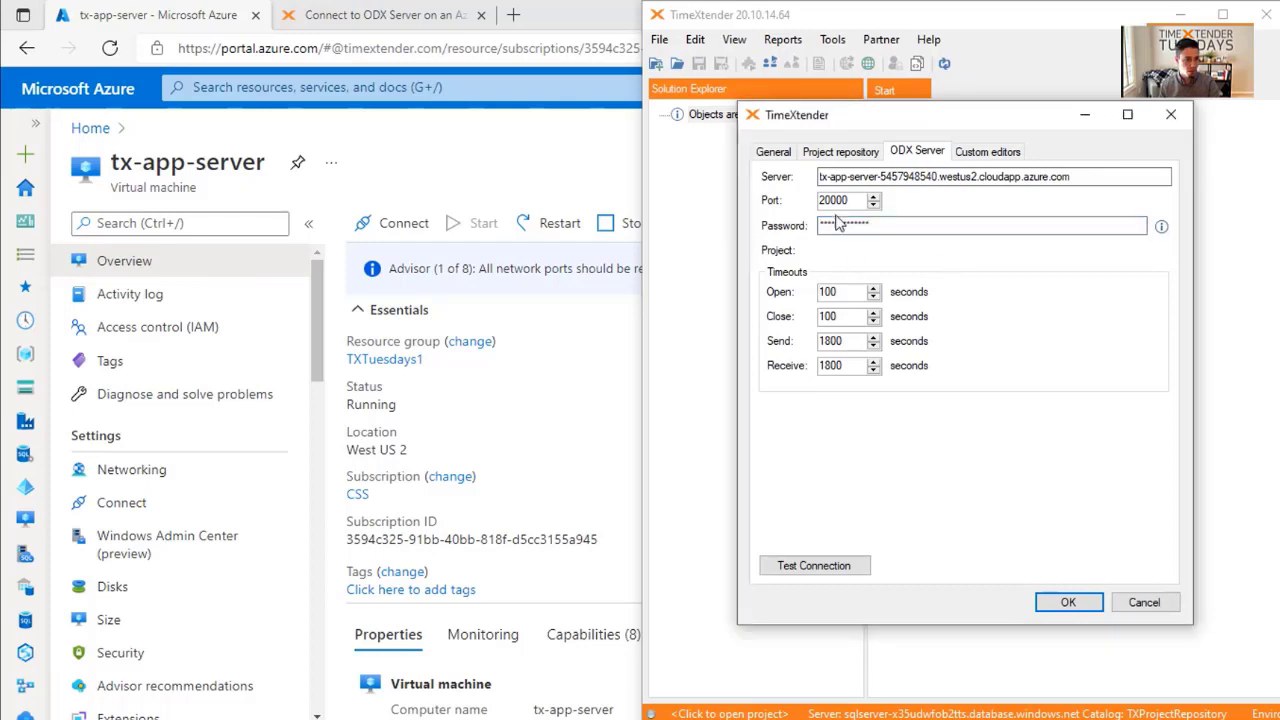
Test the ODX Server connection and save the options.
left_click(818, 567)
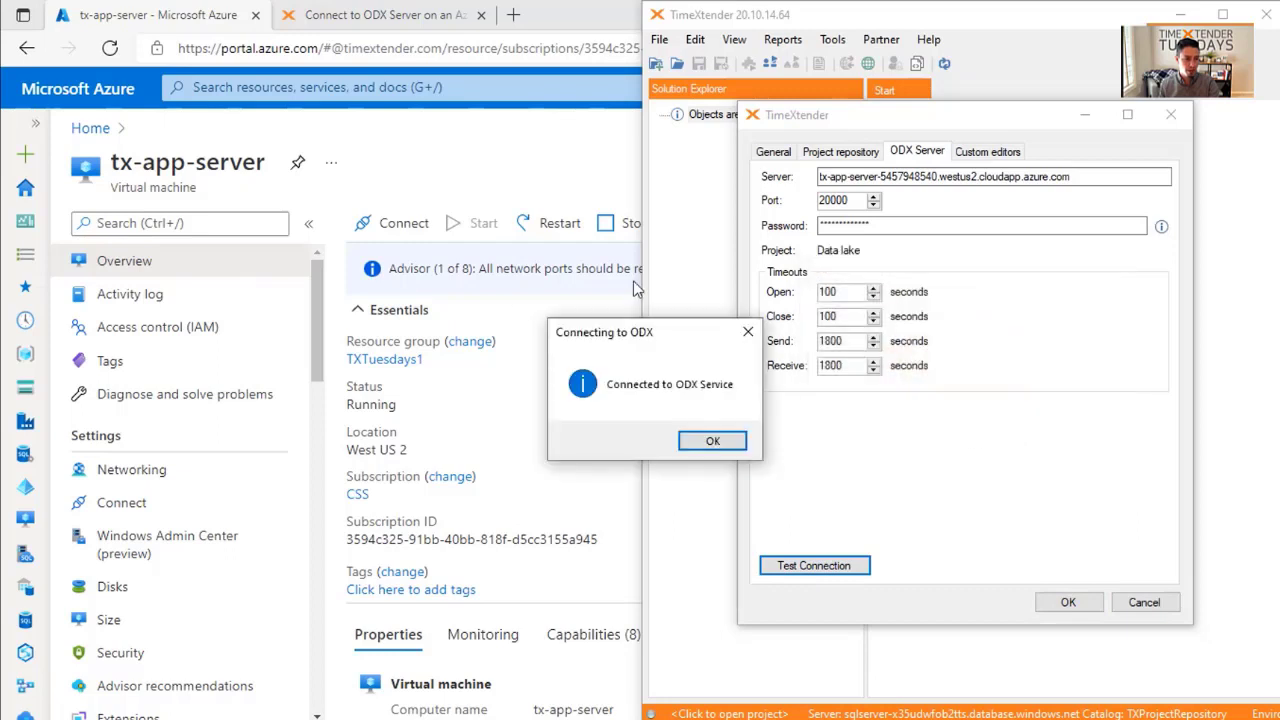
left_click(700, 444)
left_click(1068, 603)
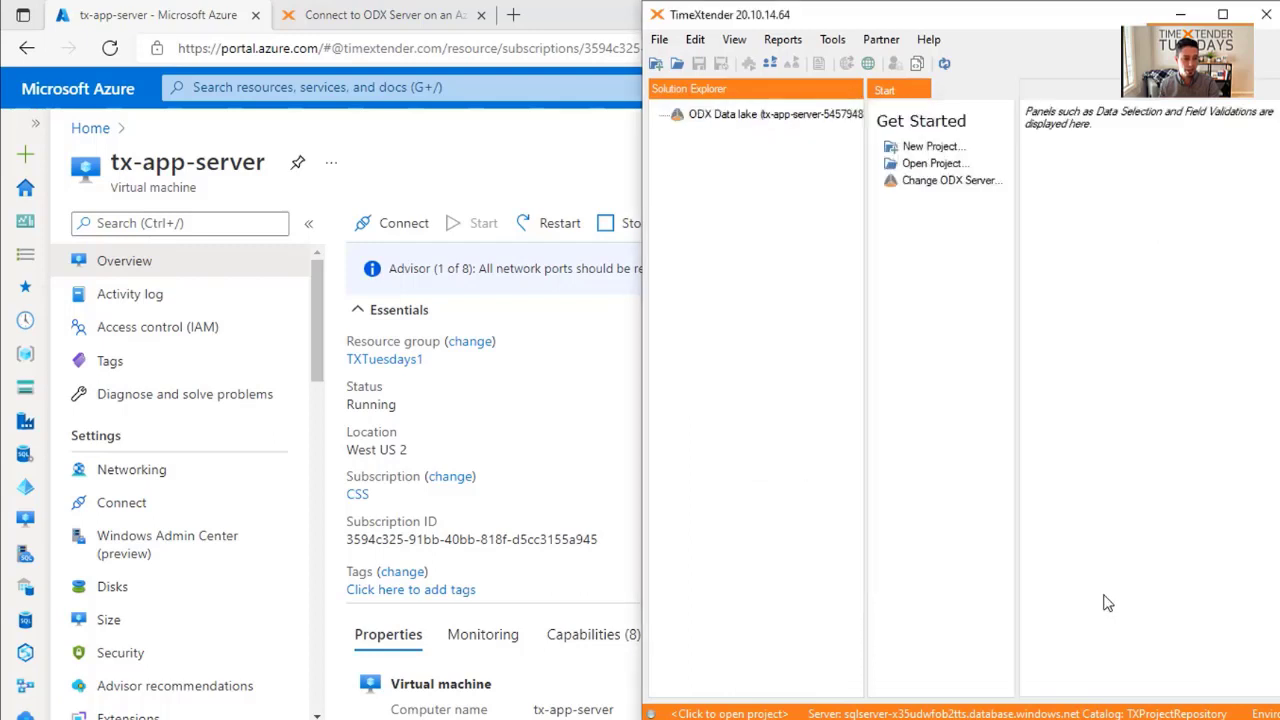
Open Manage ODX for the ODX Data lake and narrow the Solution Explorer to give its tree more room.
left_click(760, 115)
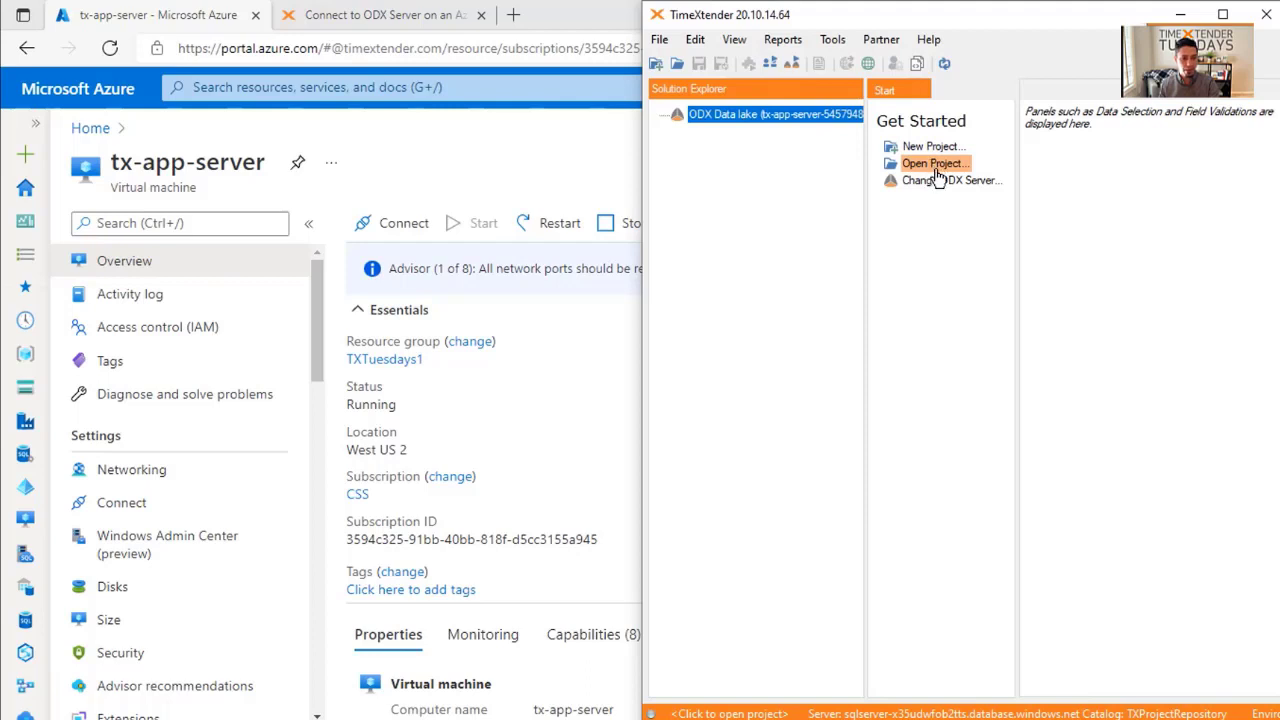
right_click(719, 118)
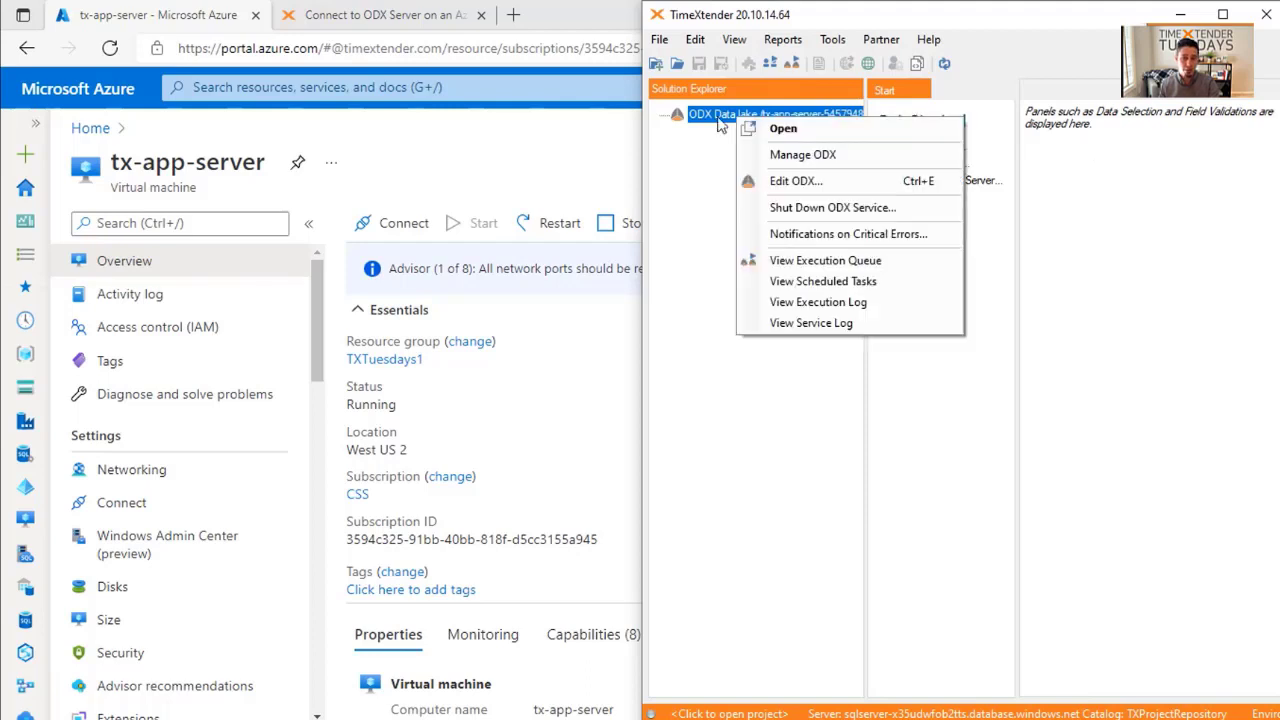
left_click(787, 155)
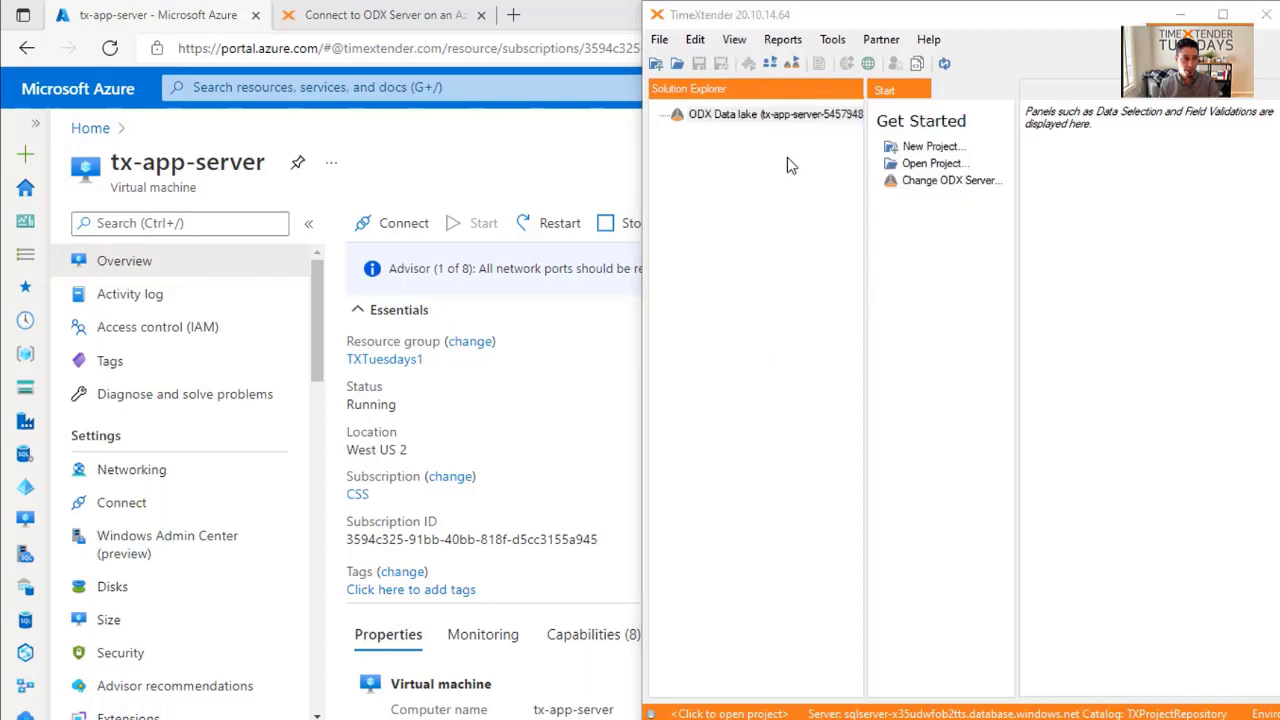
left_click_drag(866, 291, 838, 288)
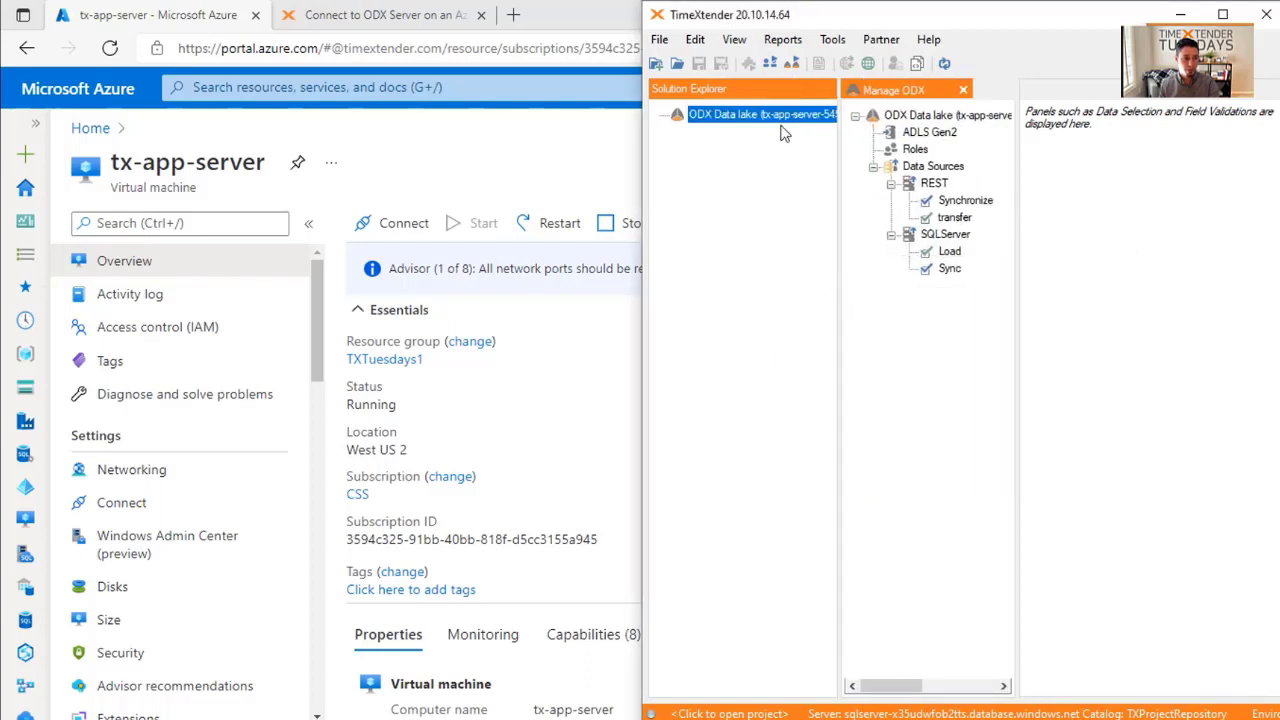
left_click(1016, 300)
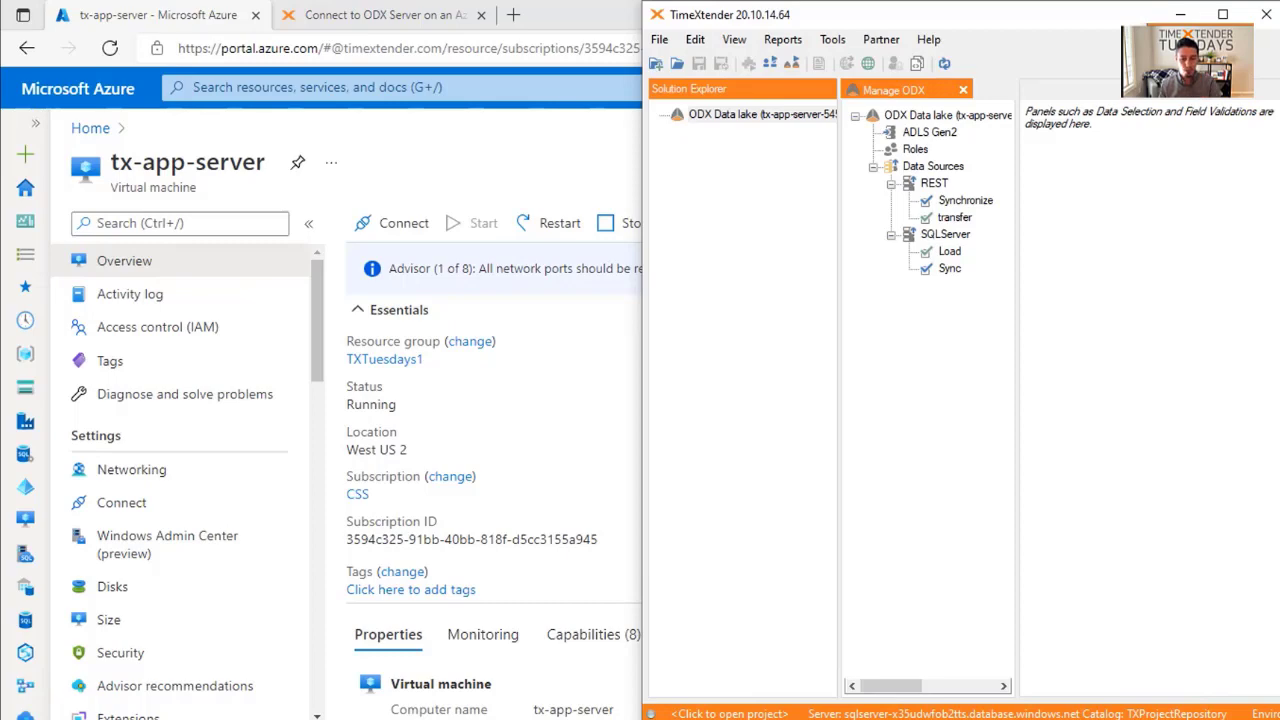
Switch to the tx-app-server remote desktop session and close the Windows Defender Firewall window.
key("alt+Tab")
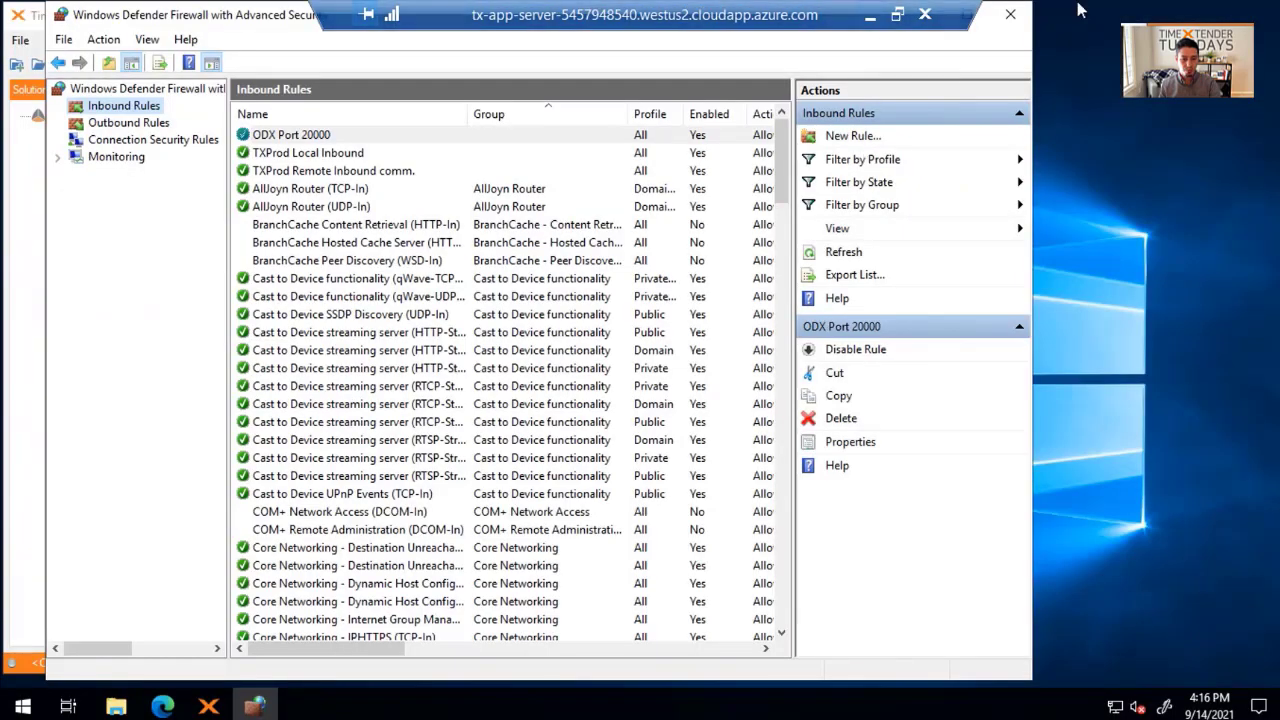
left_click(1010, 14)
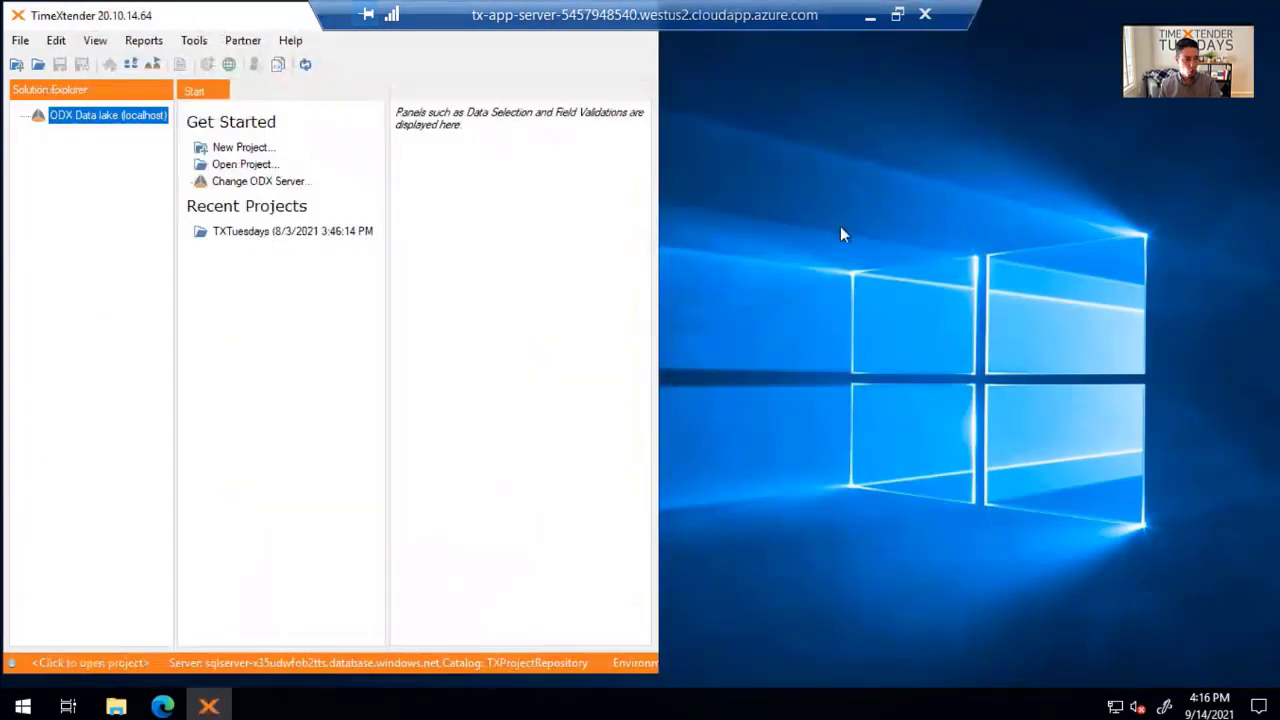
Place the tx-app-server remote session beside the local TimeXtender window and open Manage ODX for its localhost Data lake.
left_click(897, 14)
left_click_drag(1242, 112, 682, 133)
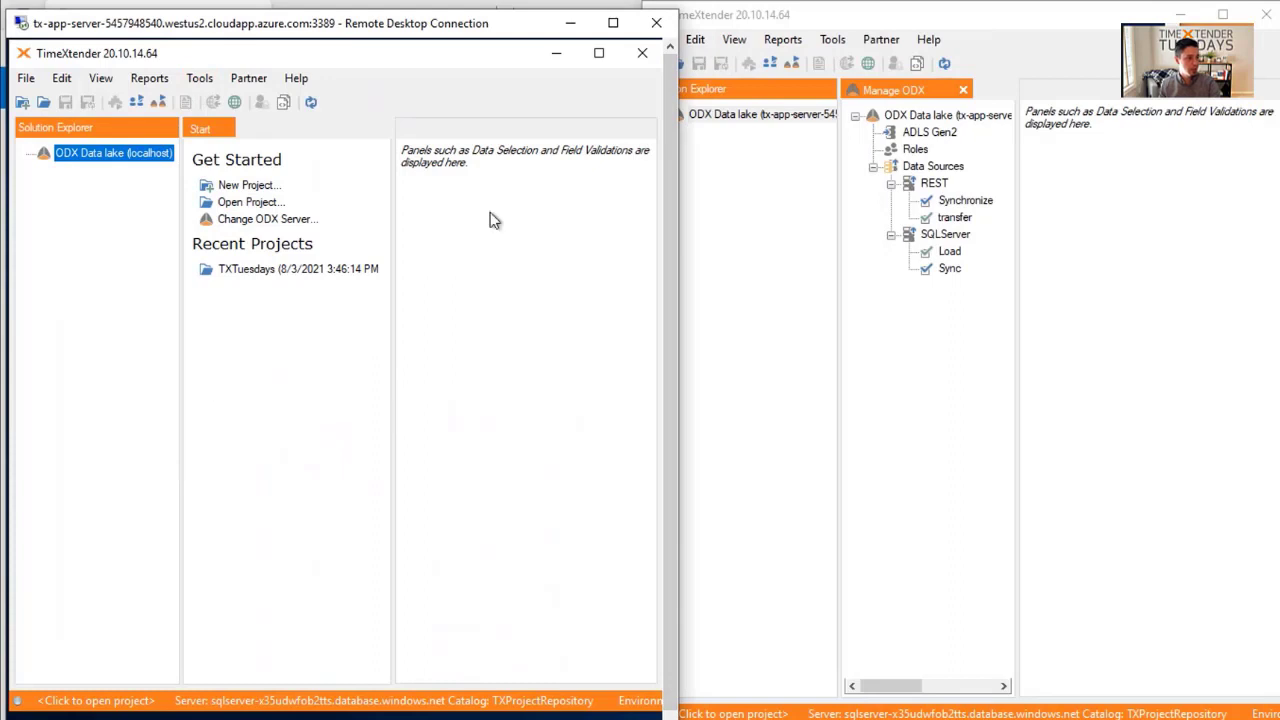
left_click(975, 15)
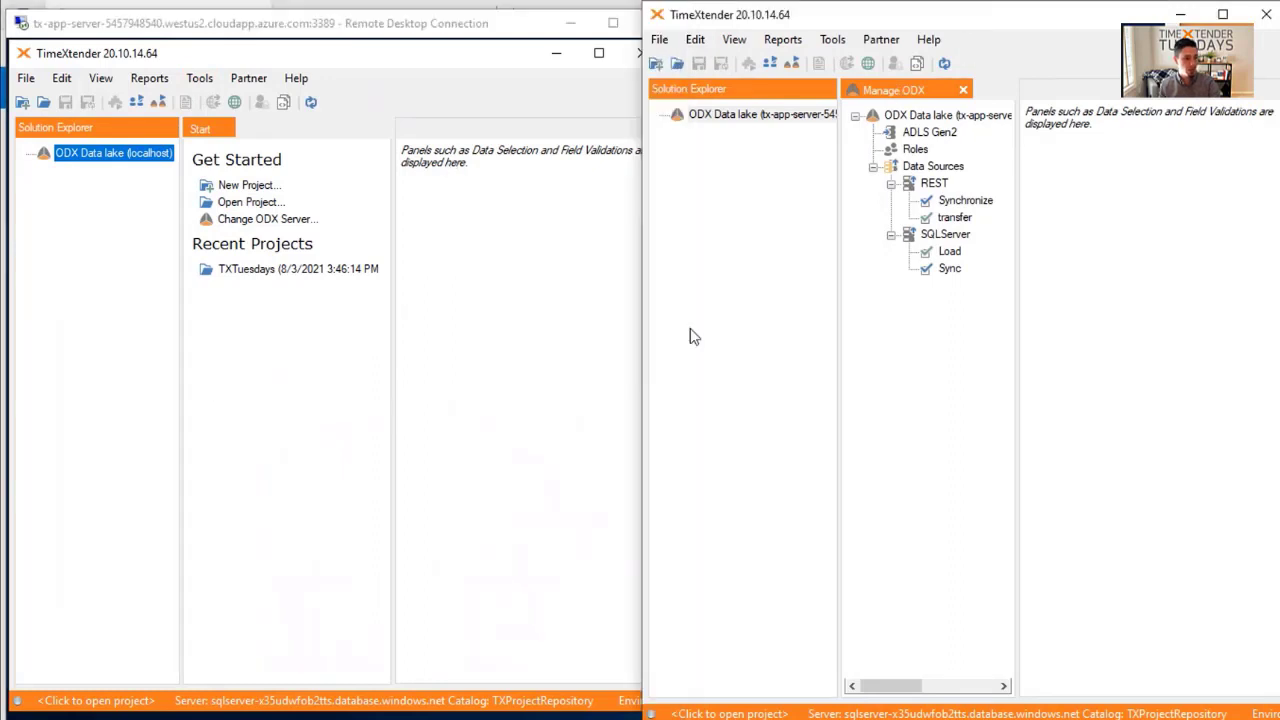
right_click(82, 155)
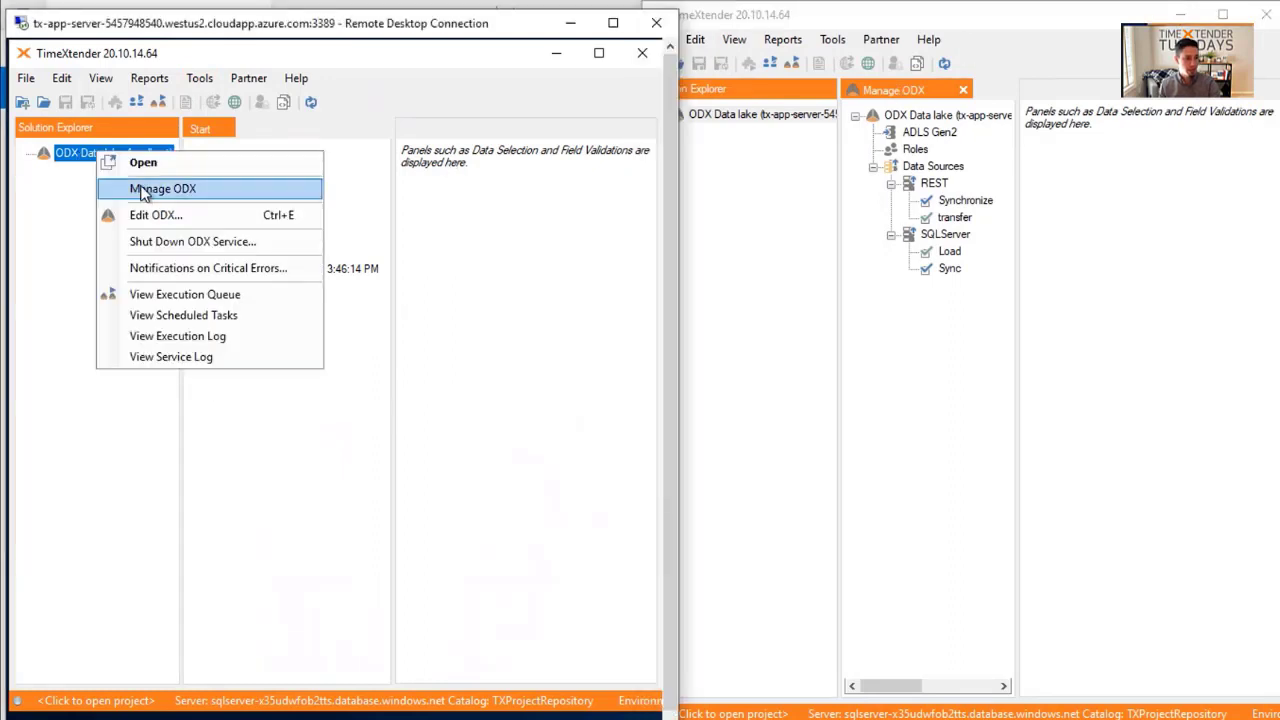
left_click(142, 190)
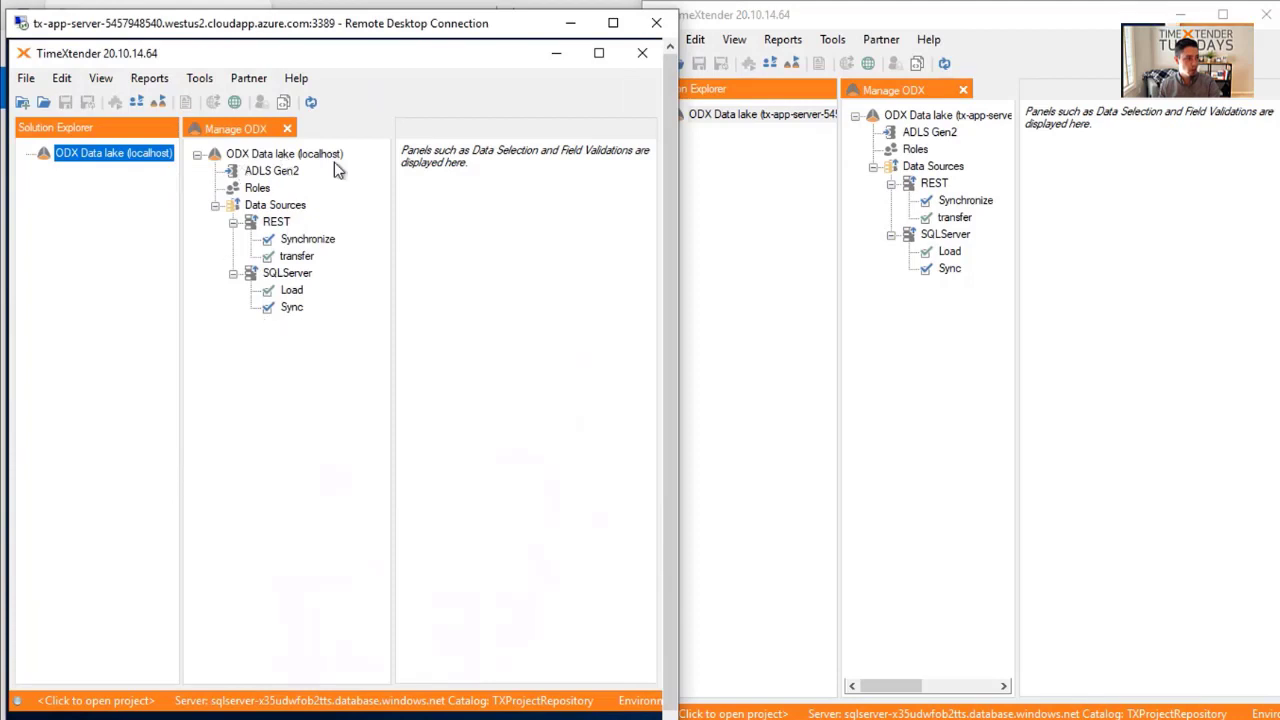
Execute the REST data source's transfer task from the local TimeXtender Desktop.
left_click(956, 219)
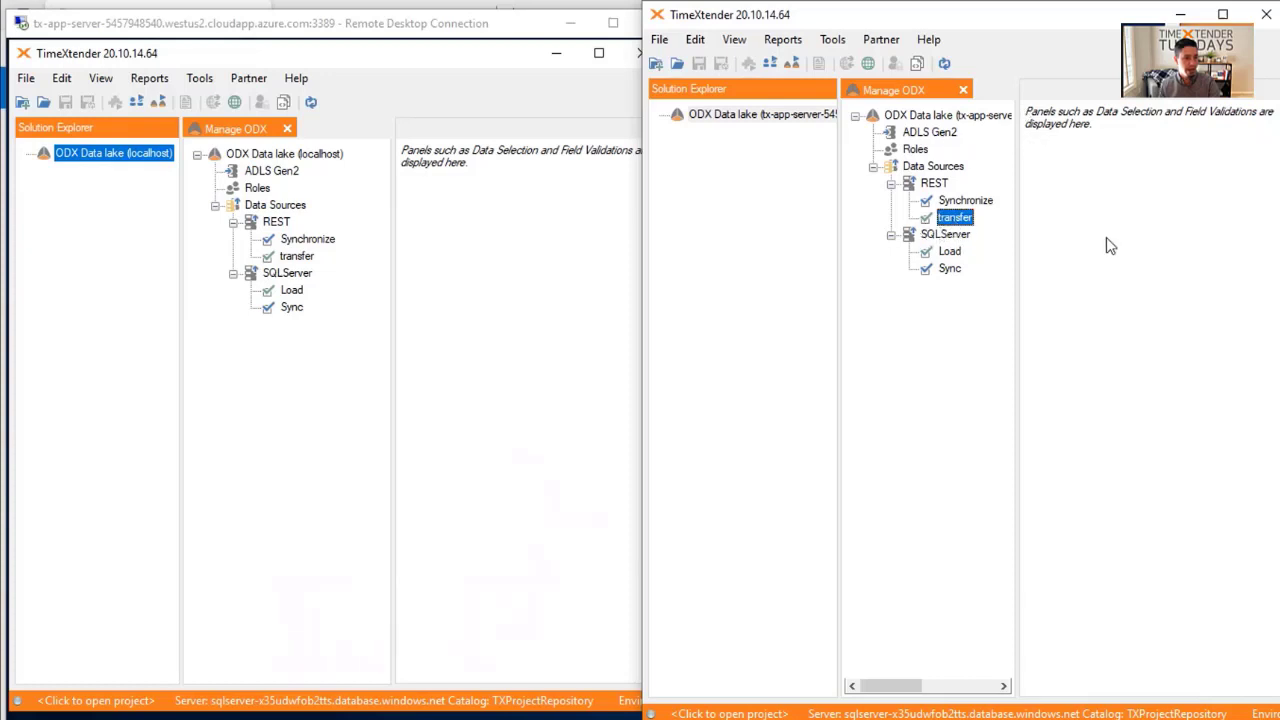
right_click(958, 218)
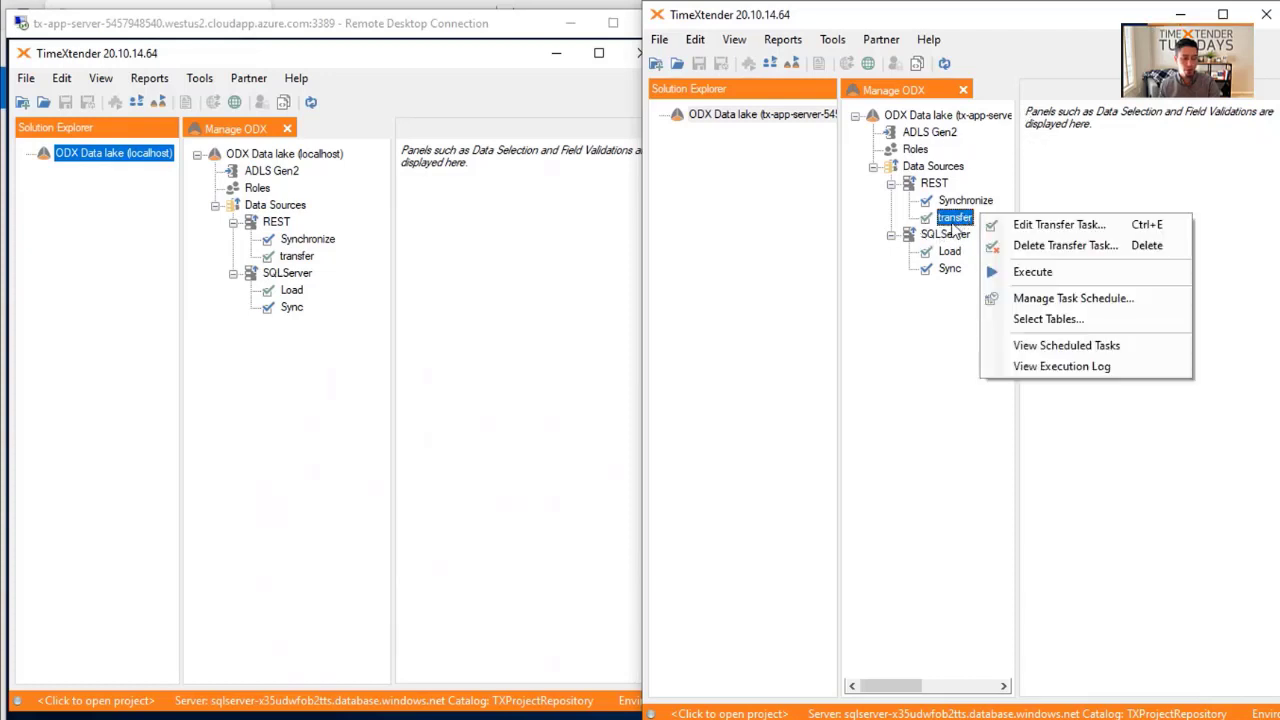
left_click(1032, 272)
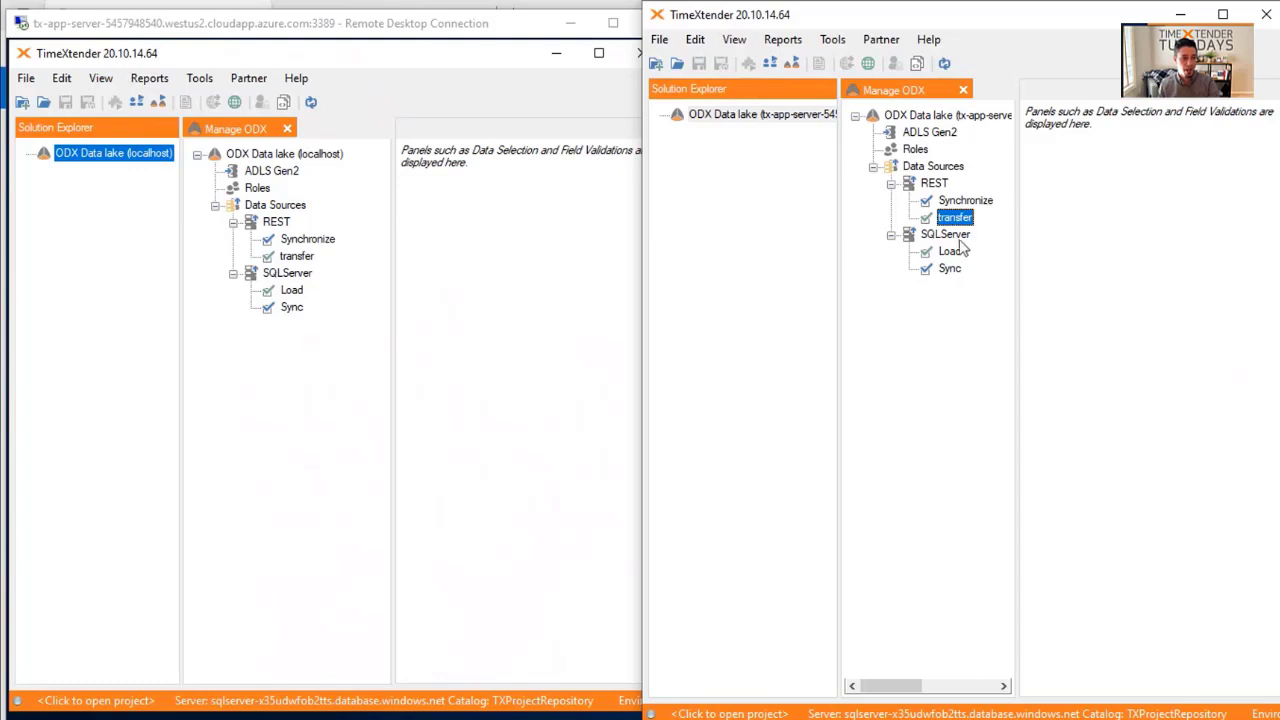
Check the REST transfer task's run status in both the remote session and the local Manage ODX tree.
left_click(302, 259)
left_click_drag(287, 672, 362, 683)
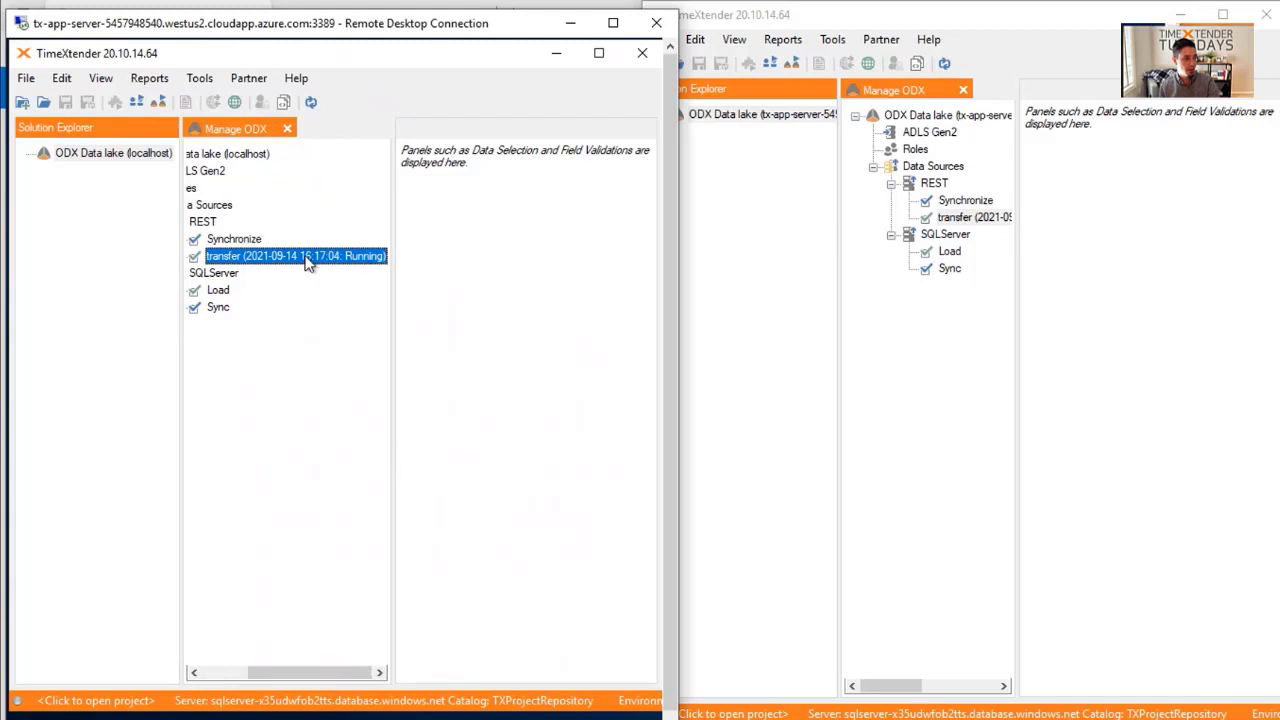
left_click_drag(337, 677, 238, 677)
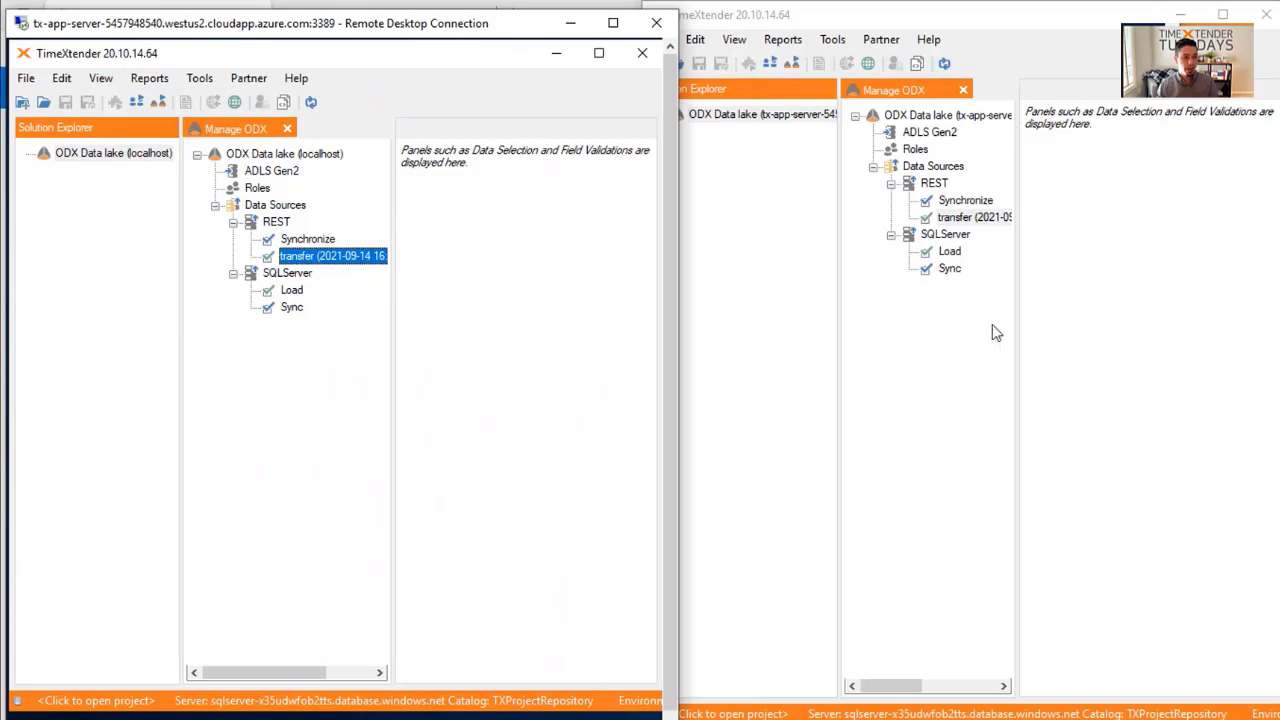
left_click(936, 500)
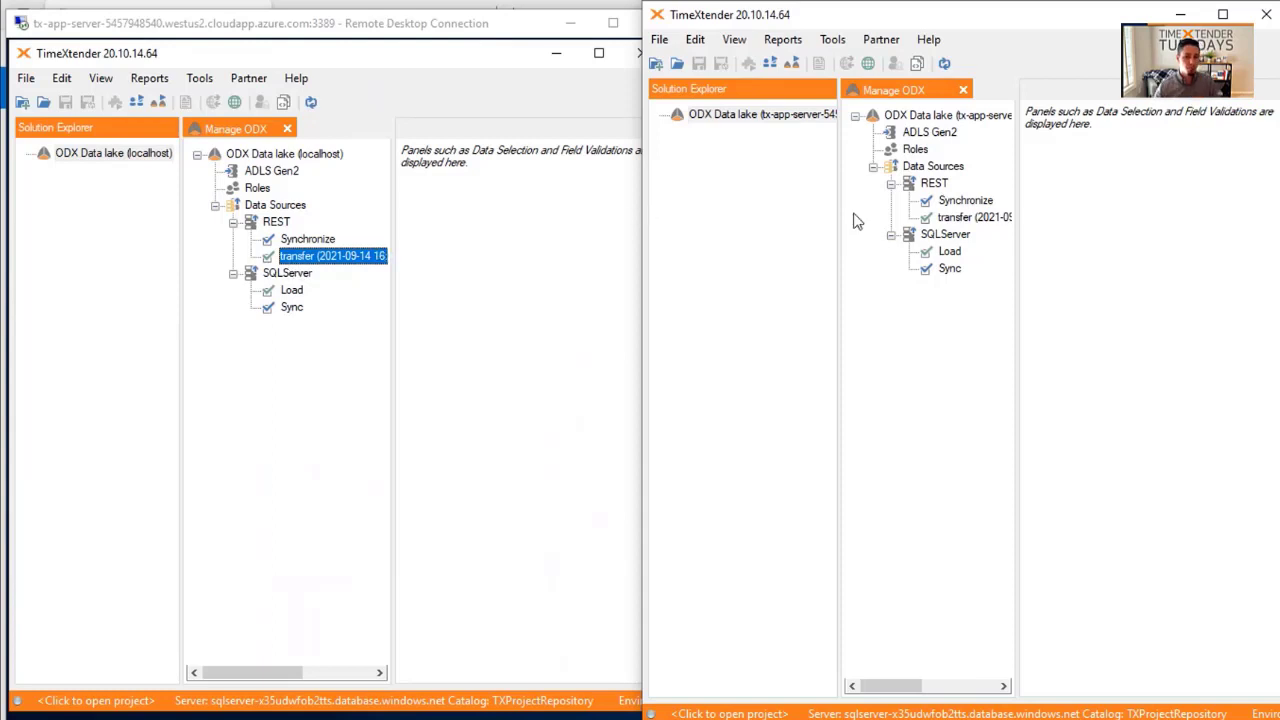
left_click_drag(912, 686, 925, 686)
Minimize the remote desktop session and maximize the local TimeXtender window.
left_click(460, 22)
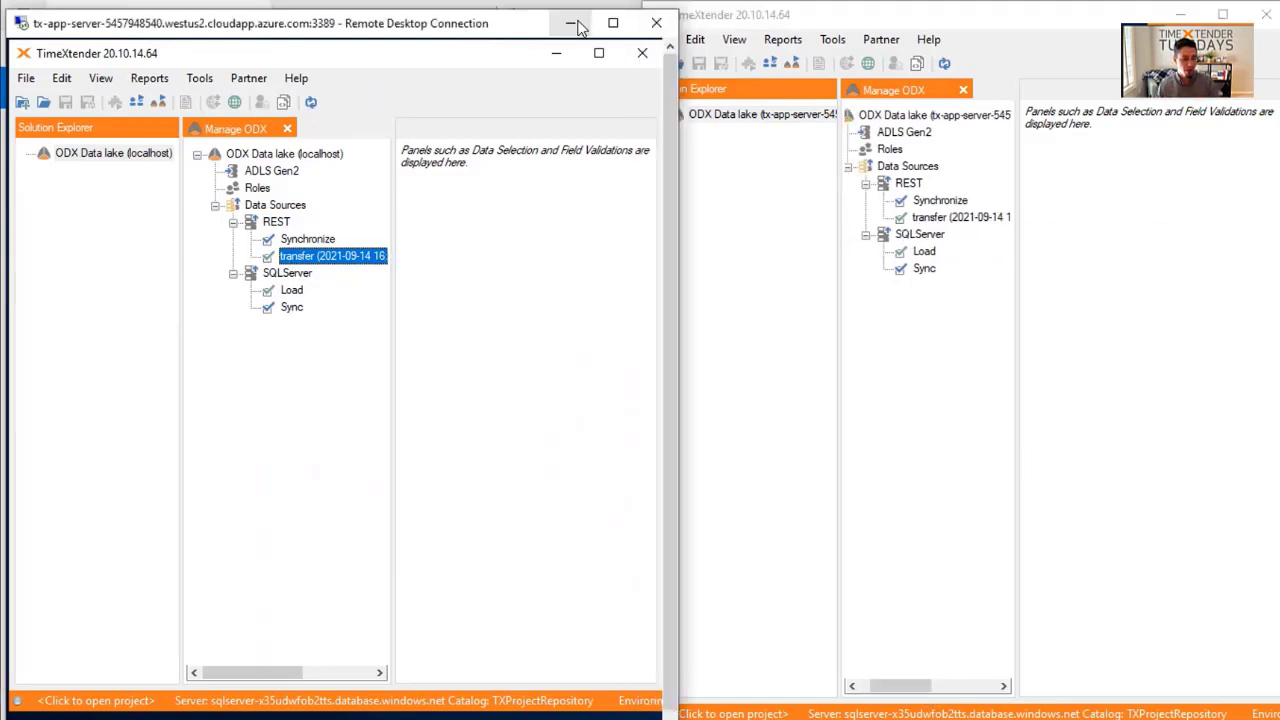
left_click(569, 23)
left_click(1223, 15)
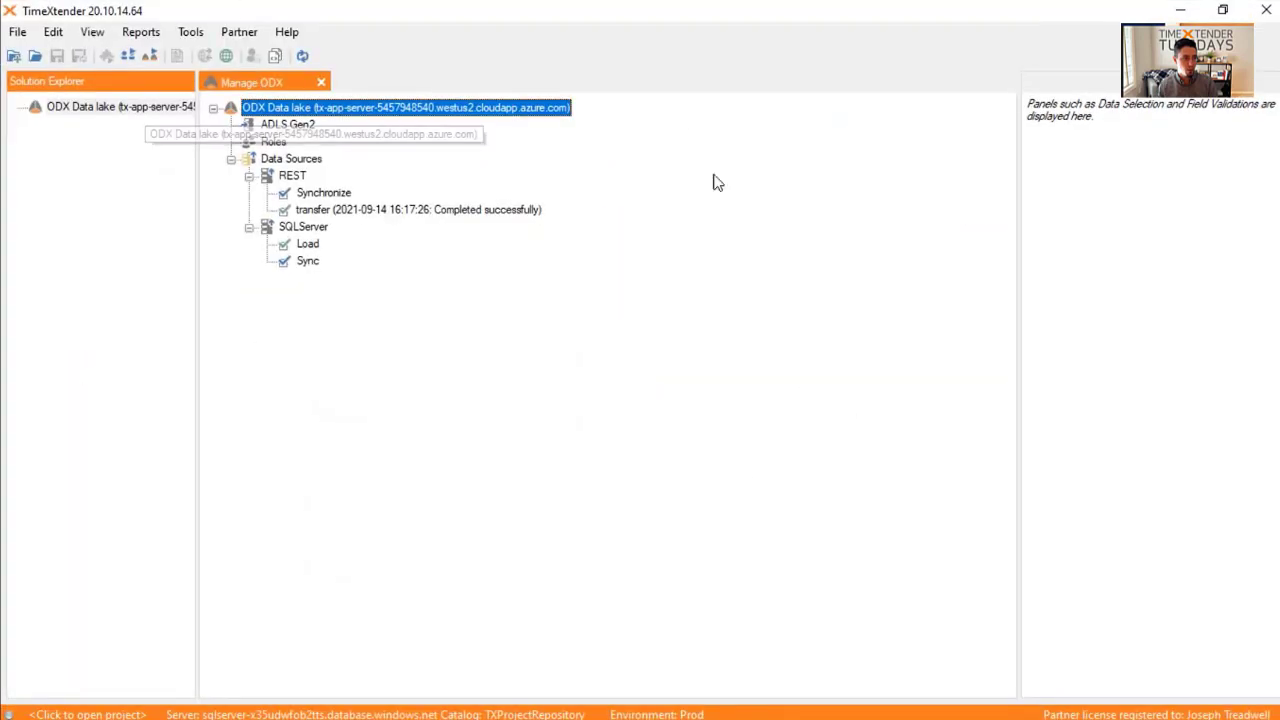
Open the ODX Data lake's execution log, enlarge its window and widen the Status column to read the run results.
left_click(343, 365)
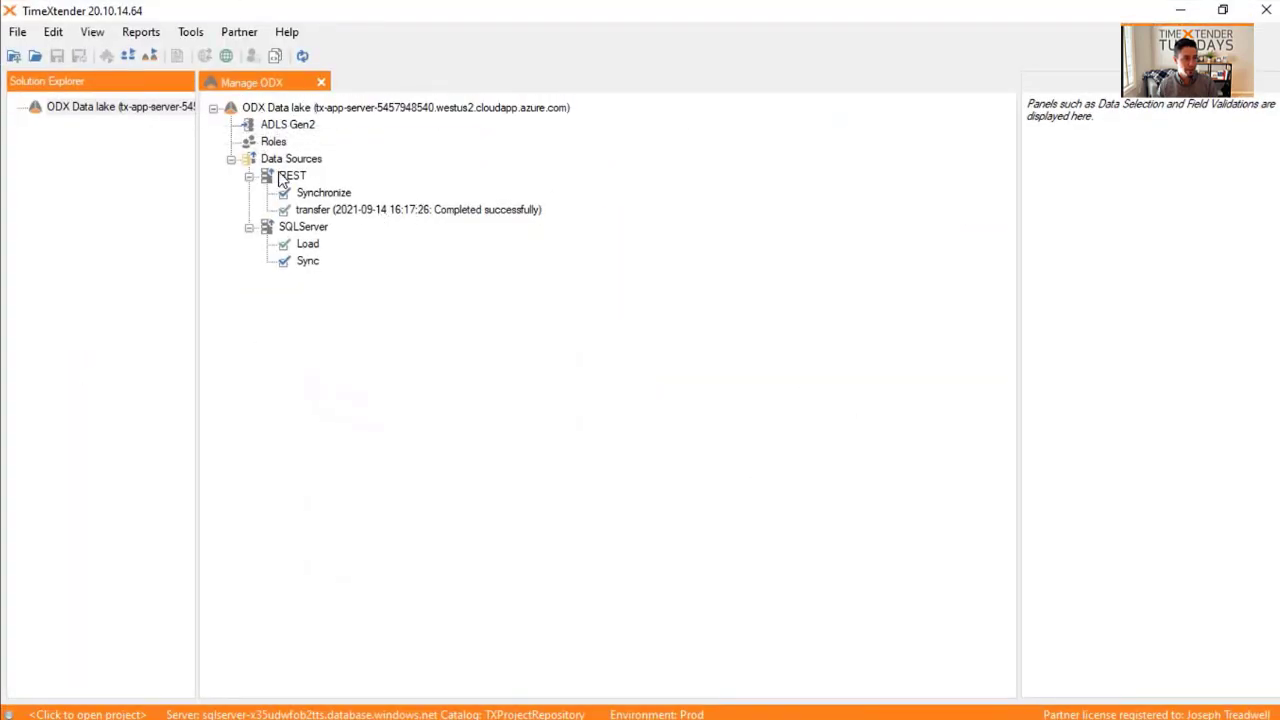
right_click(268, 110)
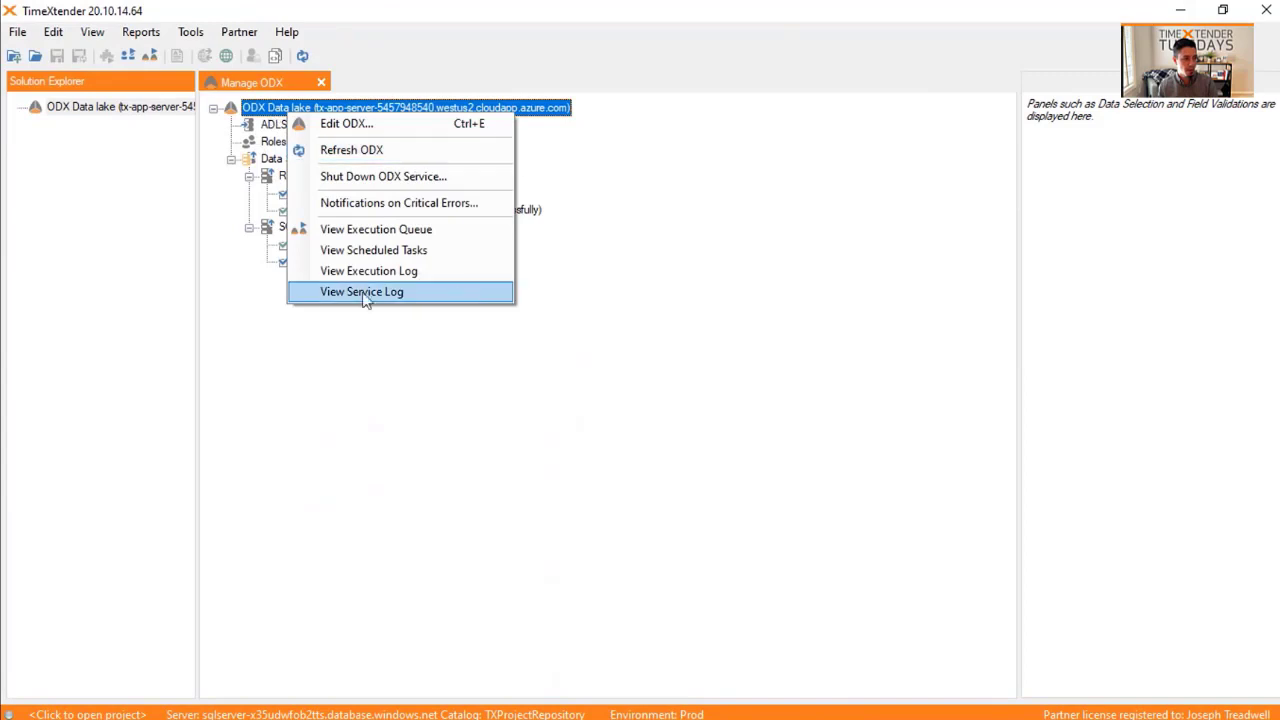
left_click(431, 278)
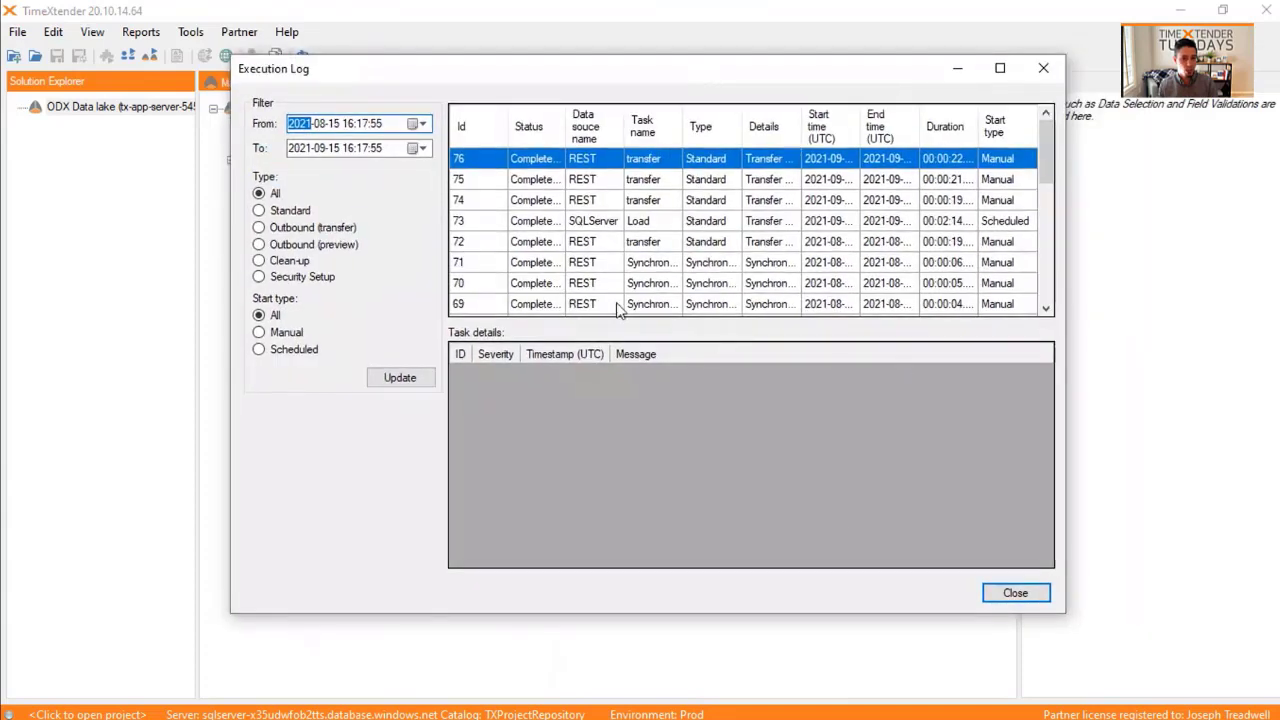
left_click_drag(1063, 610, 1250, 674)
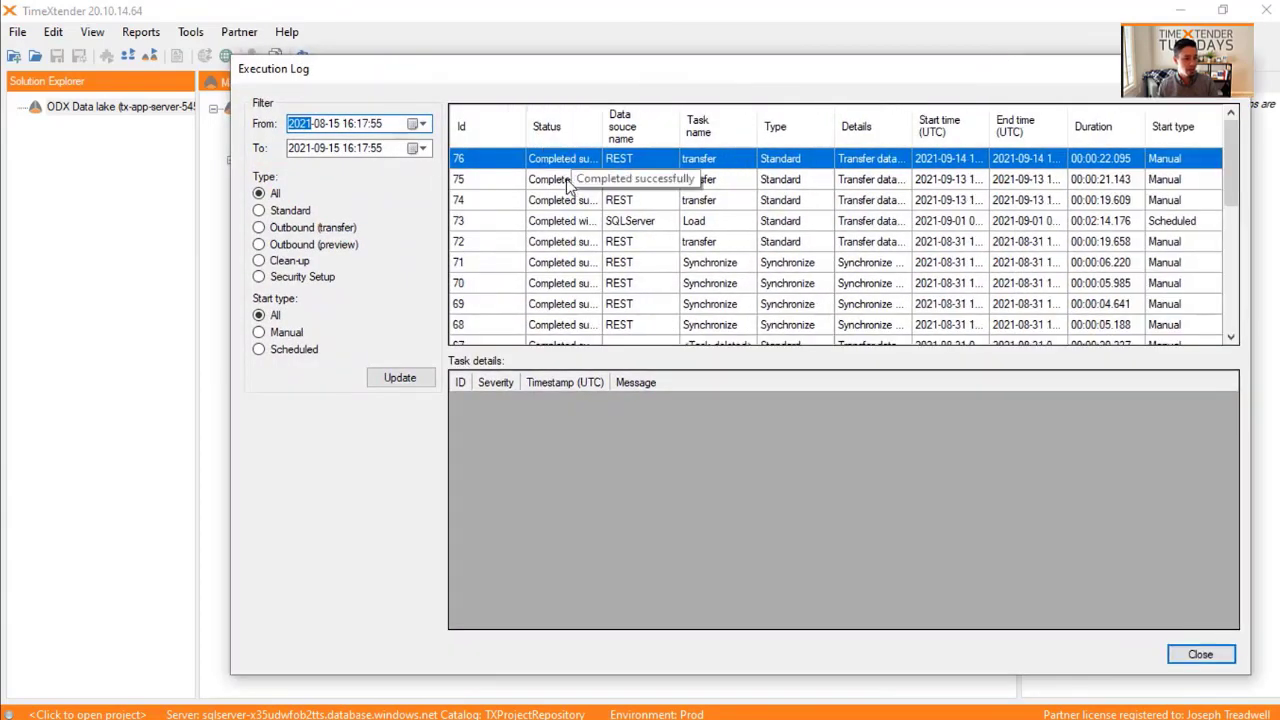
left_click_drag(601, 128, 658, 128)
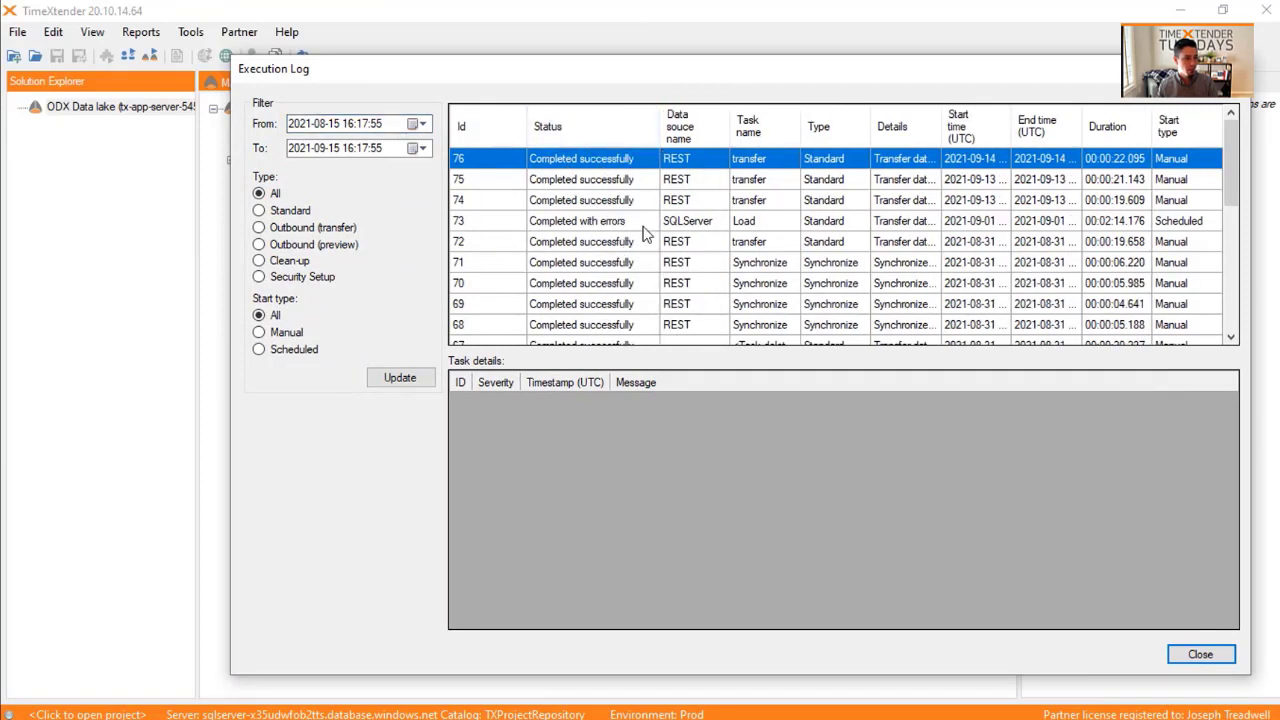
Examine the task details of the scheduled SQLServer Load run in a wider window, and close the execution log.
left_click(709, 222)
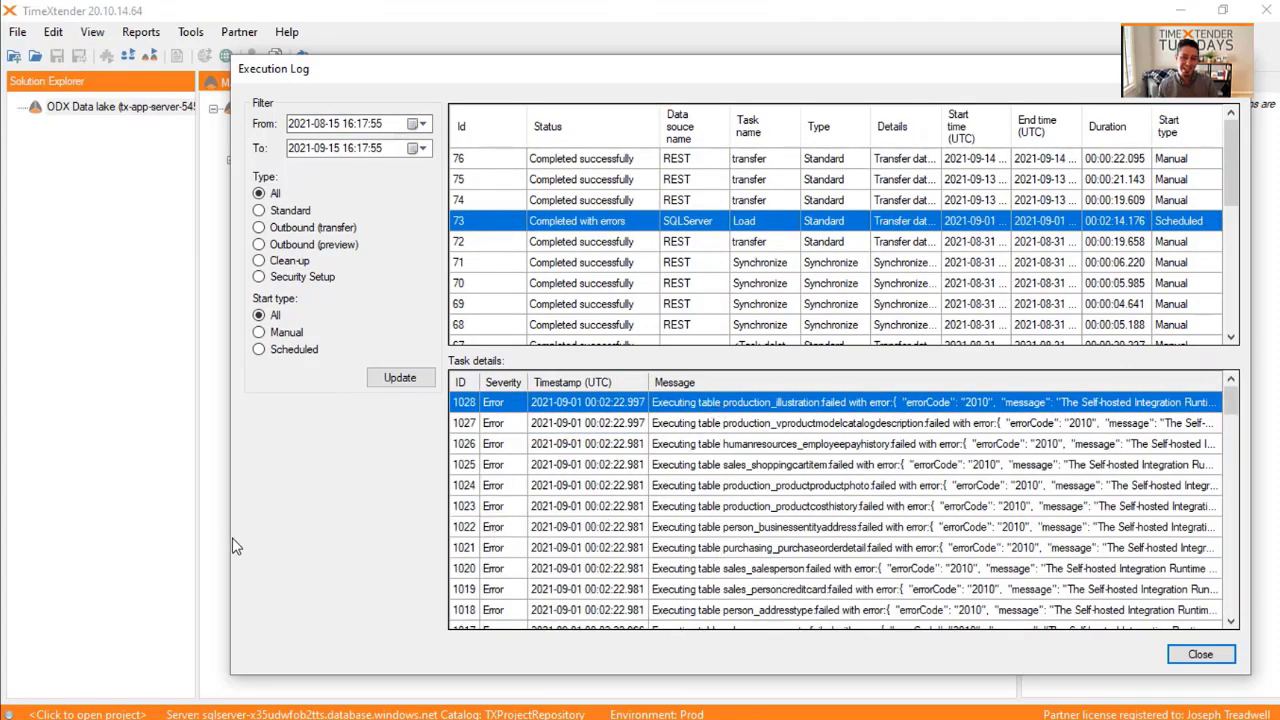
left_click_drag(226, 540, 102, 545)
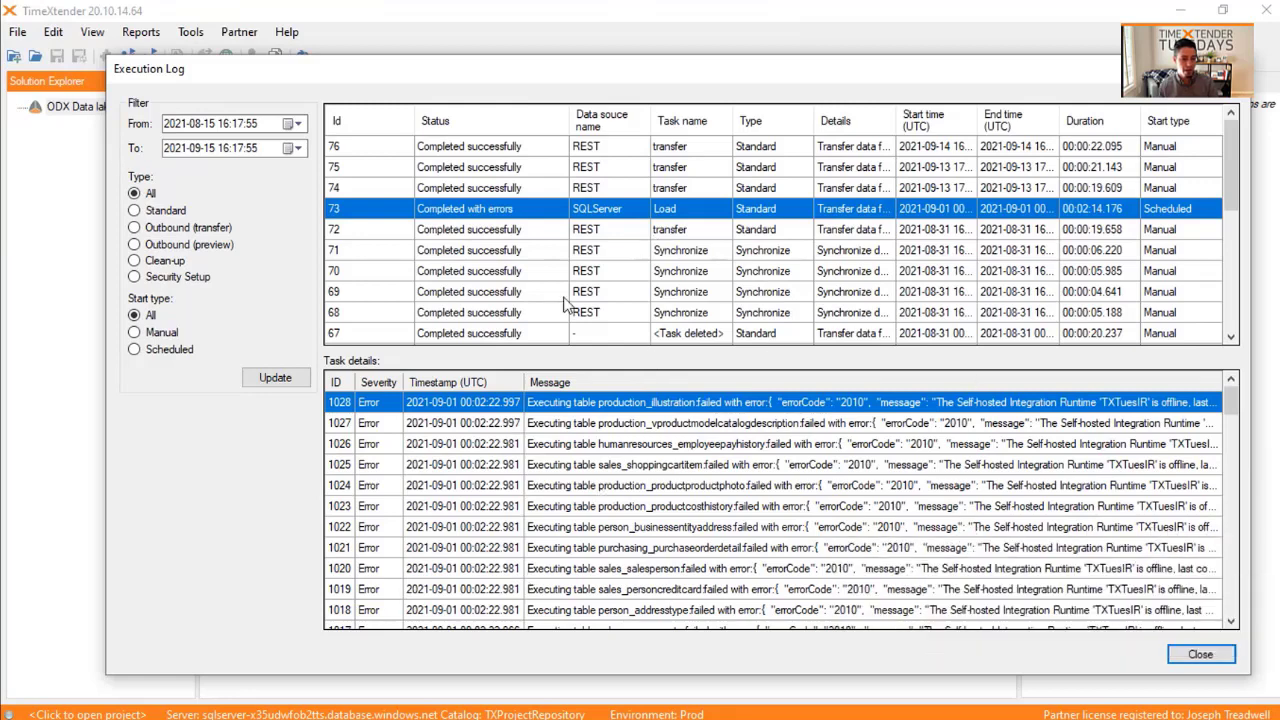
left_click(1201, 655)
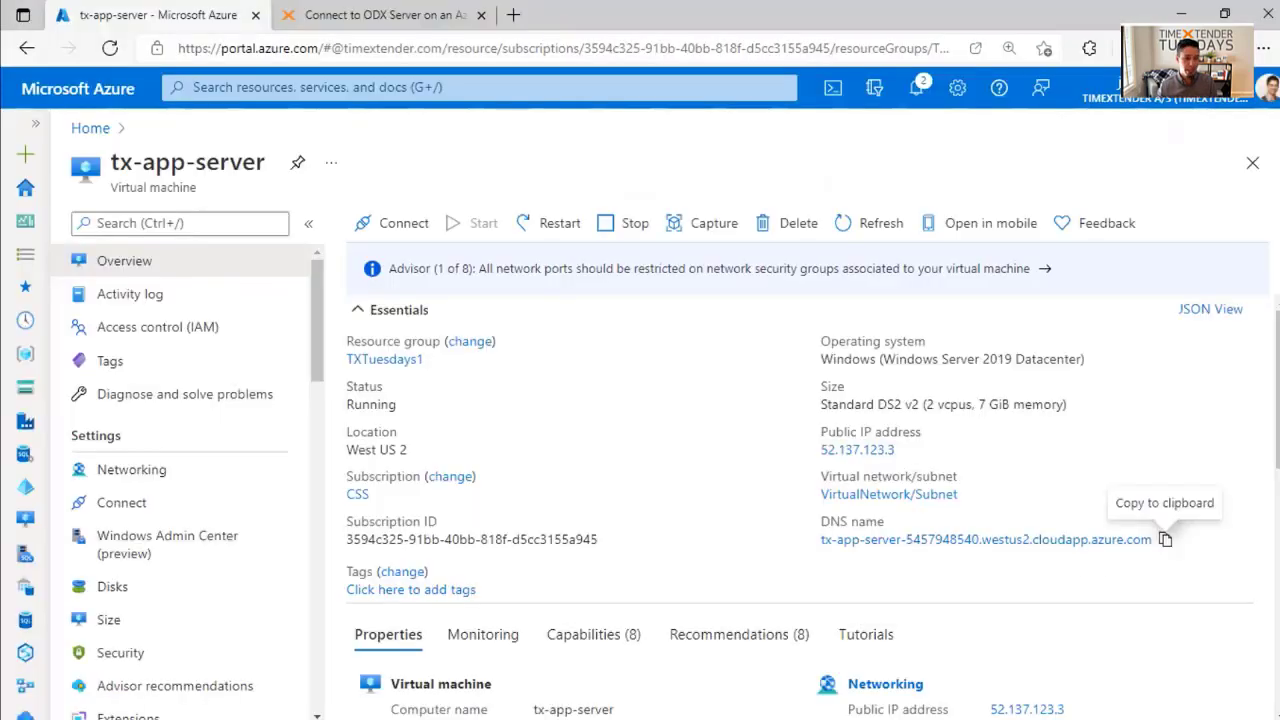
Open portal.timextender.com in a new browser tab and sign in with the previously used account.
left_click(513, 20)
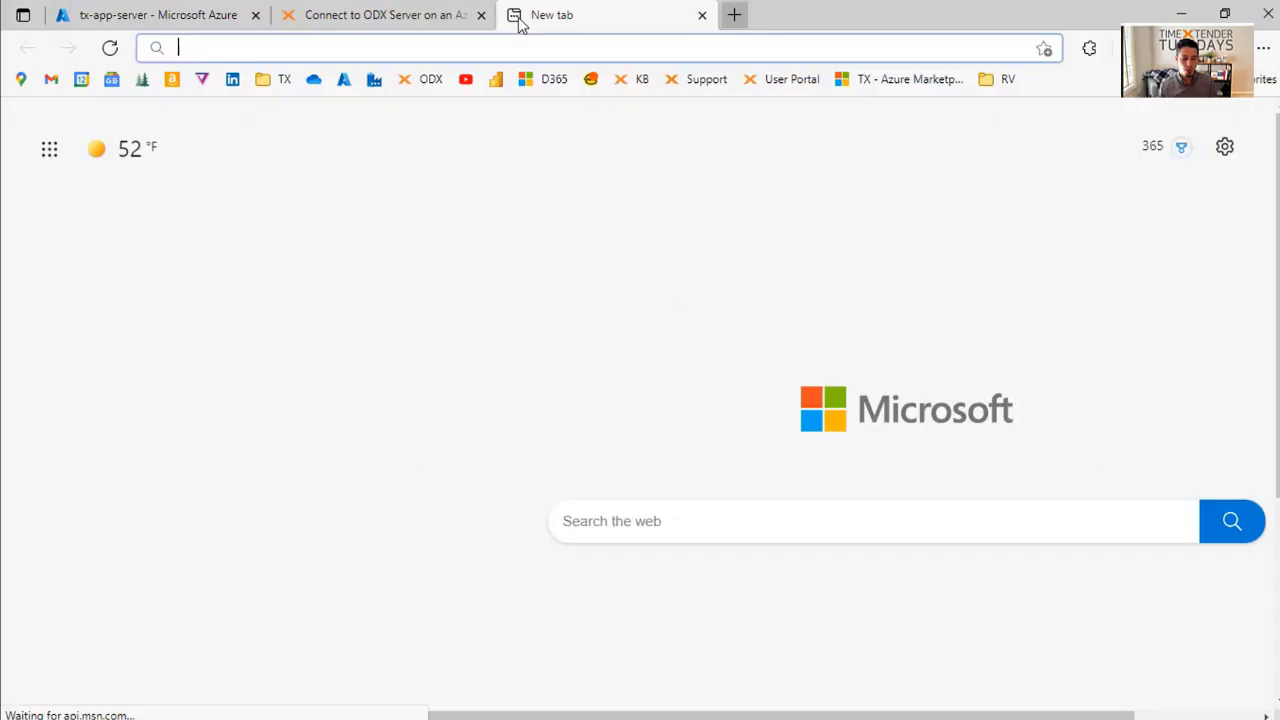
left_click(790, 81)
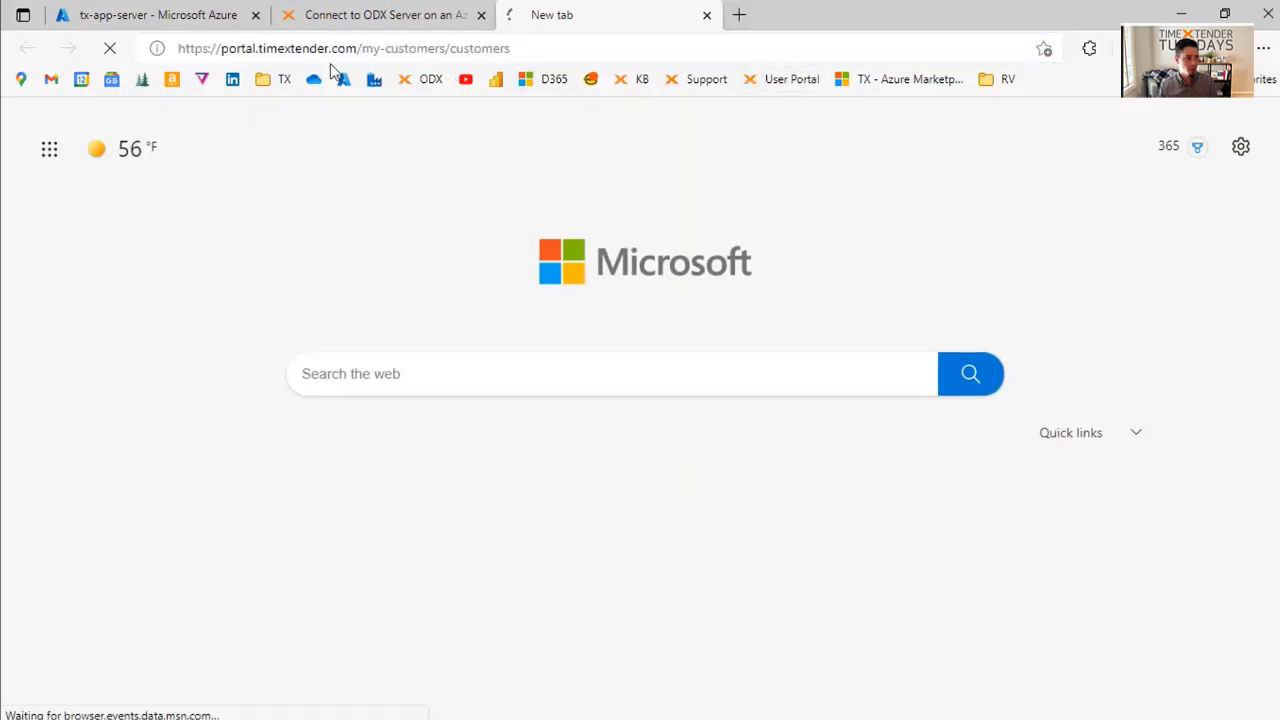
left_click_drag(356, 48, 186, 52)
left_click(378, 49)
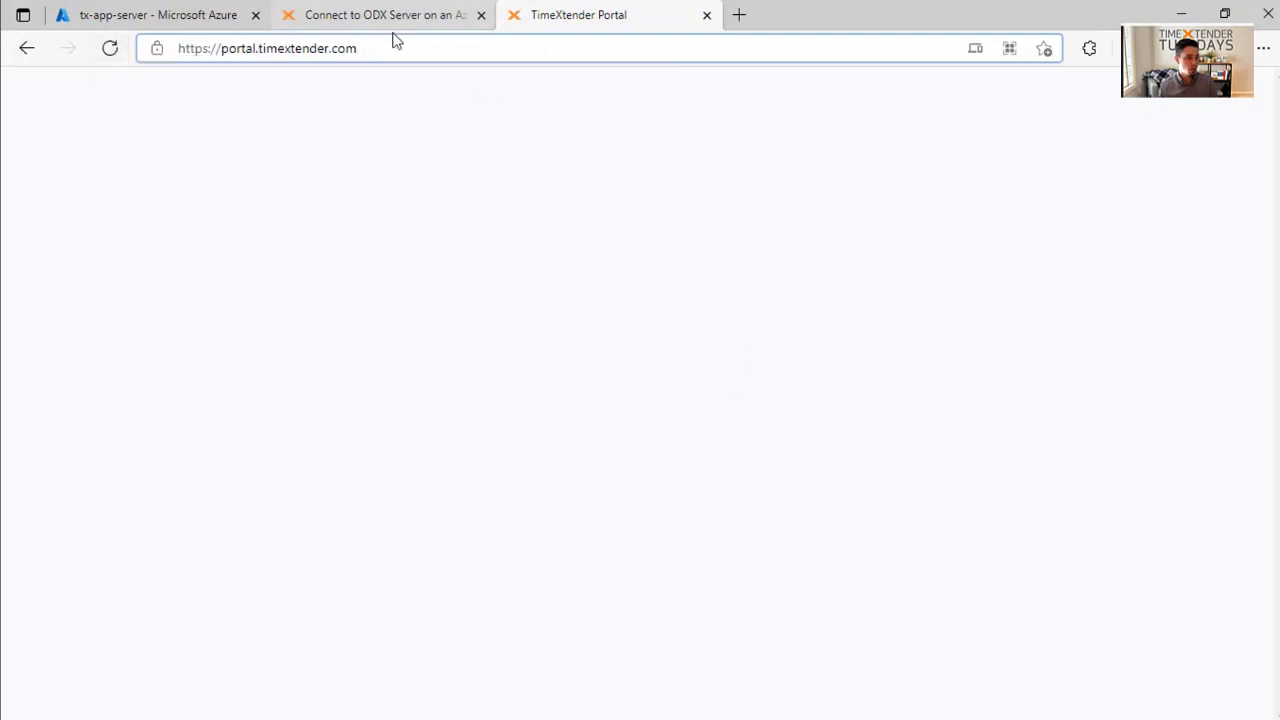
key("Return")
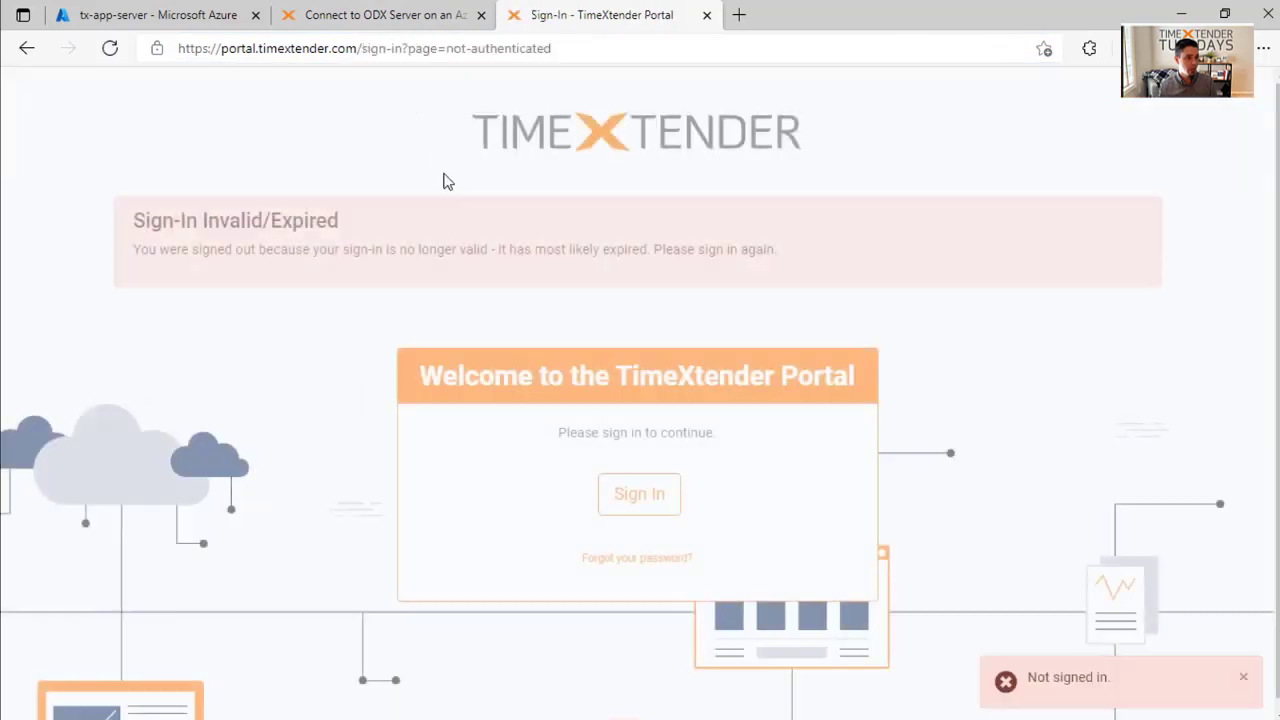
left_click(621, 506)
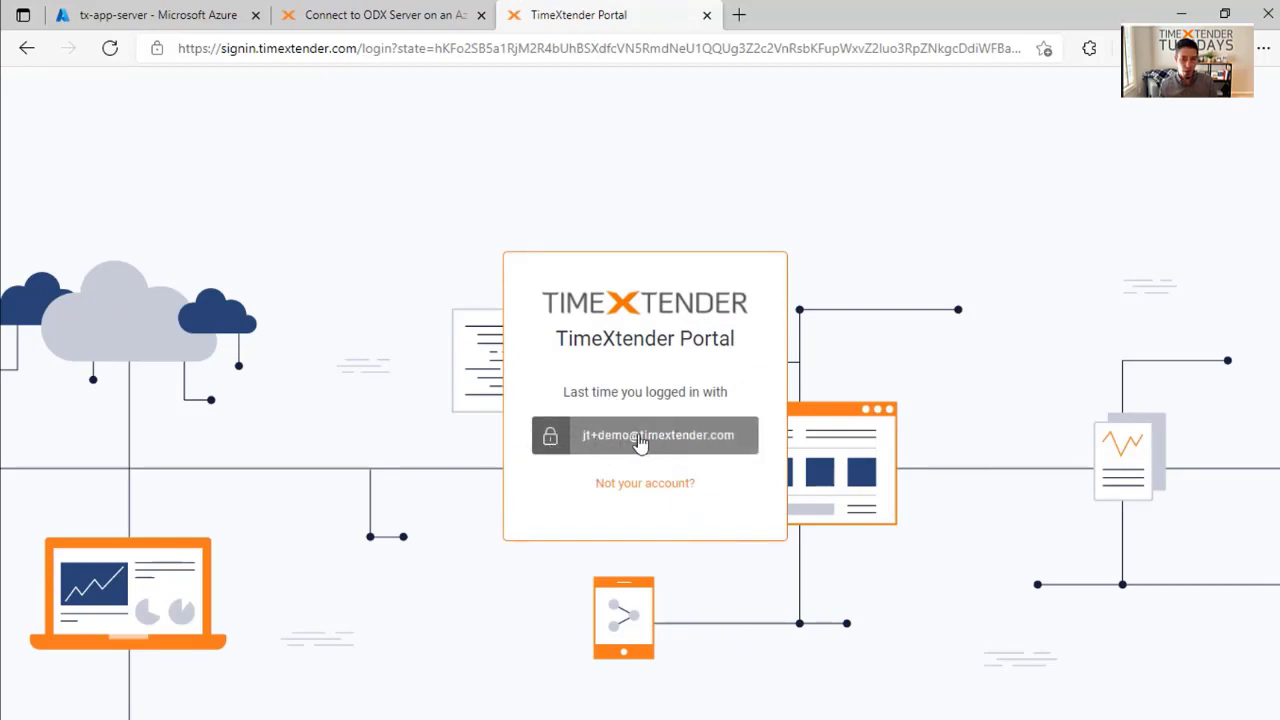
left_click(692, 435)
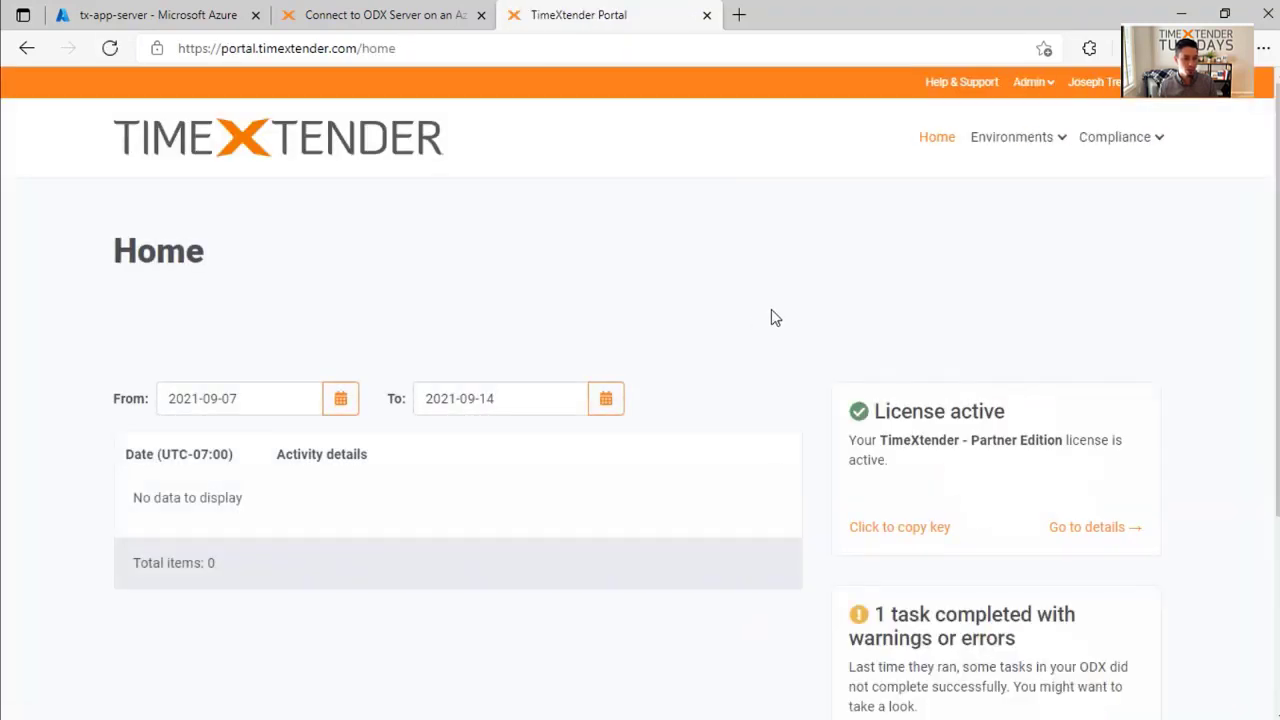
Review the ODX task status summary on the portal's home page.
scroll(775, 318, "down", 1)
scroll(775, 318, "up", 1)
scroll(940, 388, "down", 1)
left_click_drag(876, 514, 1050, 567)
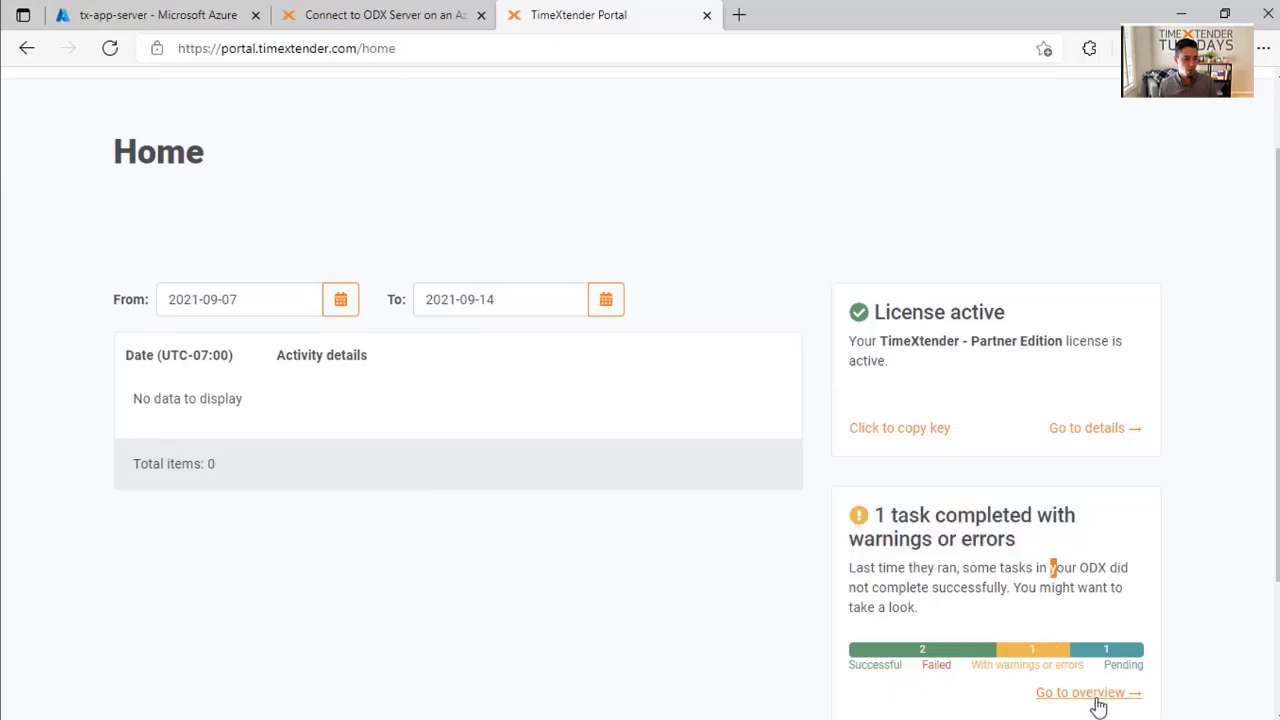
scroll(1098, 706, "up", 2)
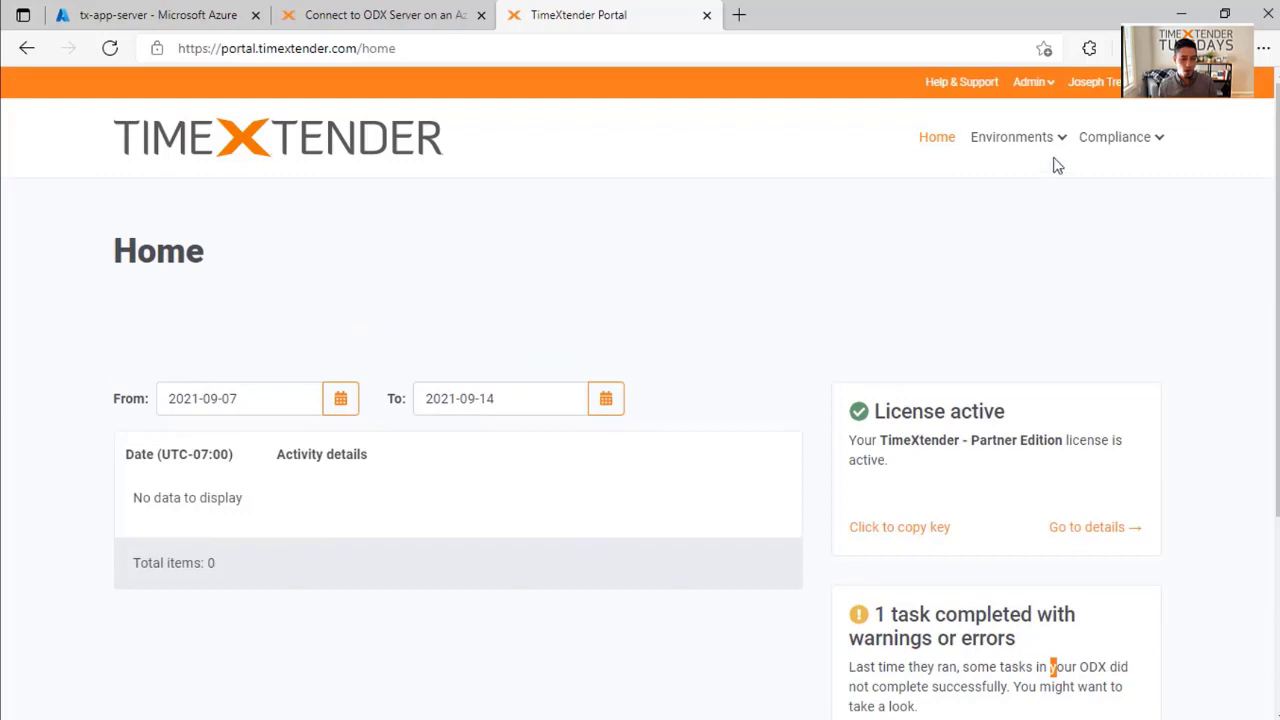
Open the environment projects in the portal and go to the details of the Data lake ODX project.
left_click(1060, 140)
left_click(1022, 182)
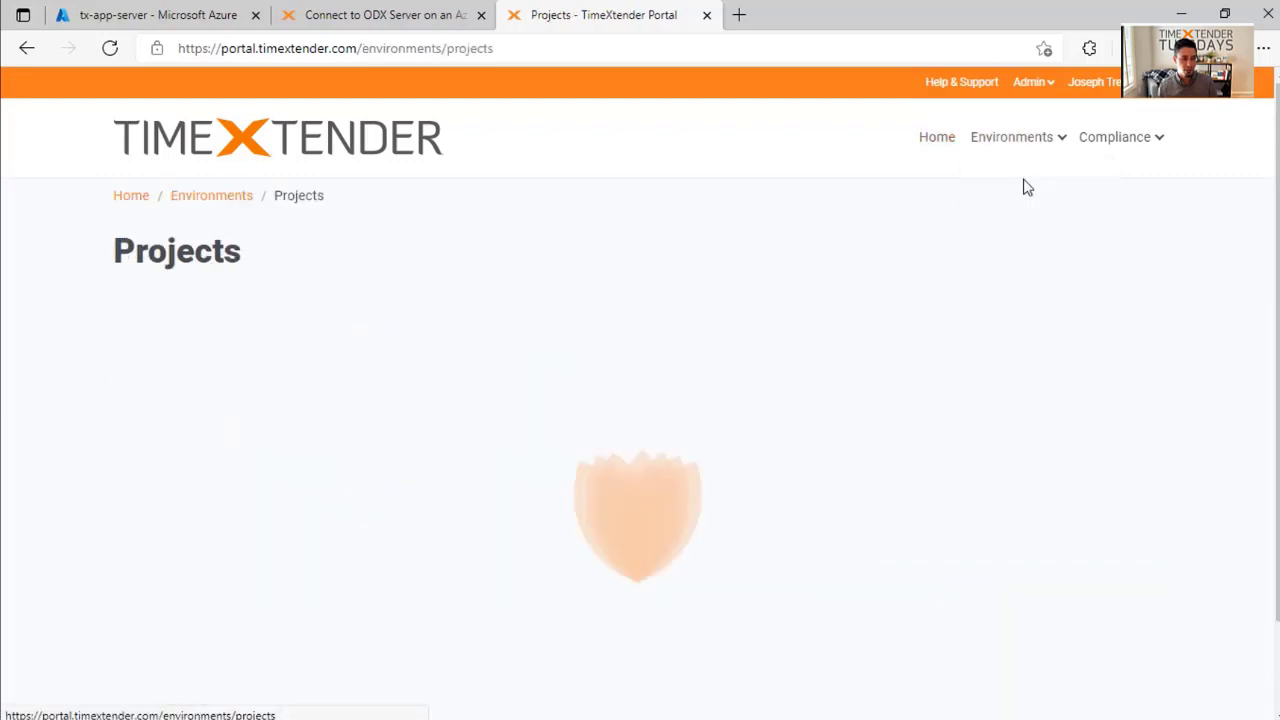
scroll(1028, 187, "down", 1)
scroll(1027, 187, "down", 2)
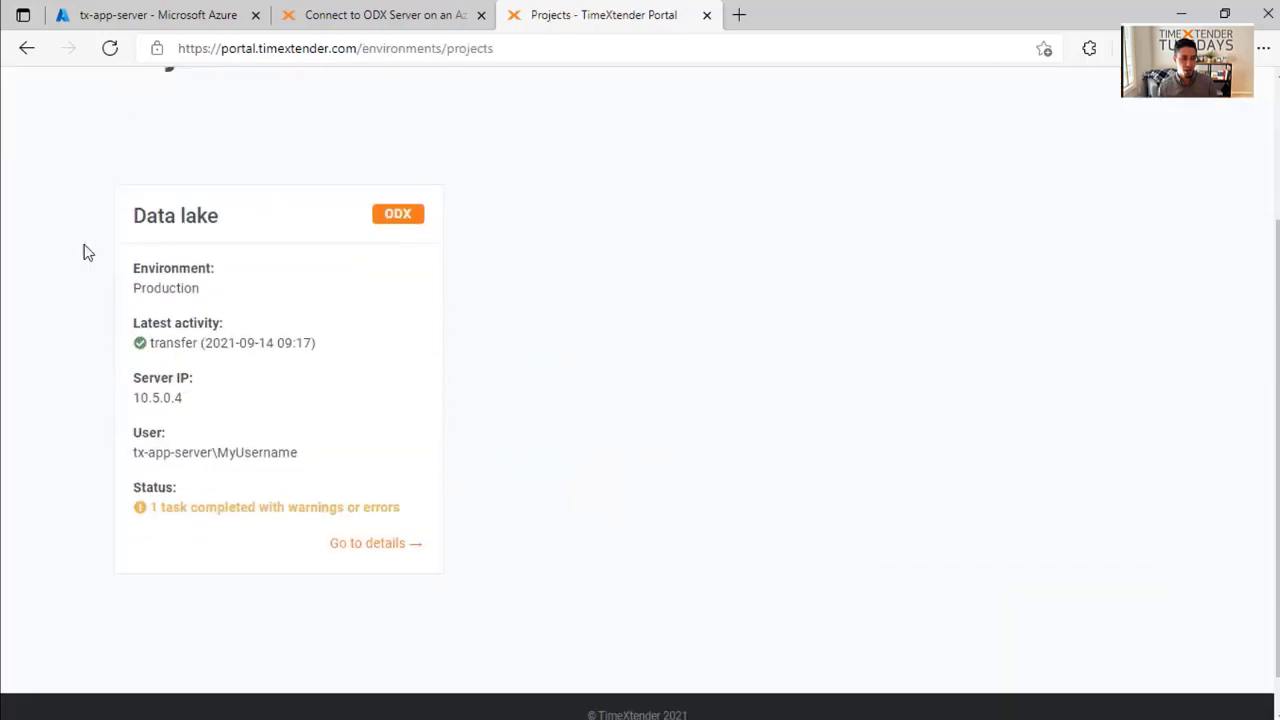
left_click(399, 555)
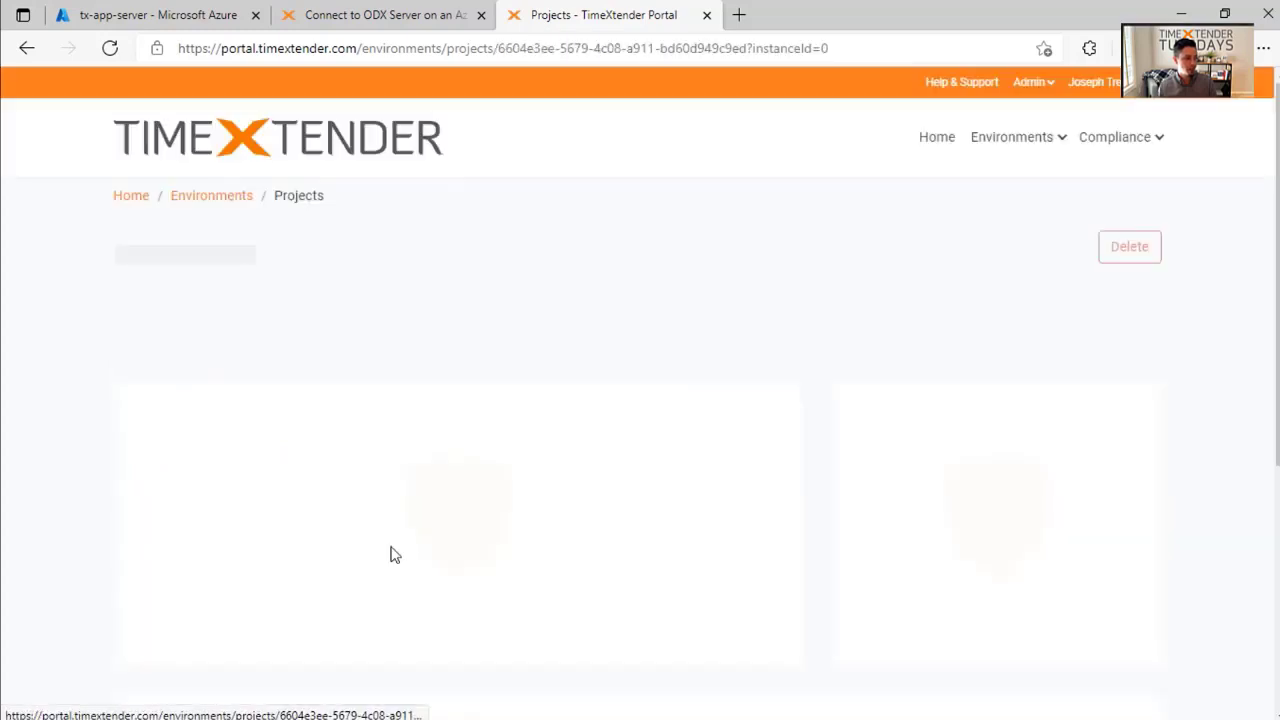
Examine the REST and SQLServer tasks on the Data lake page, including the REST transfer task's duration and status.
scroll(842, 366, "down", 3)
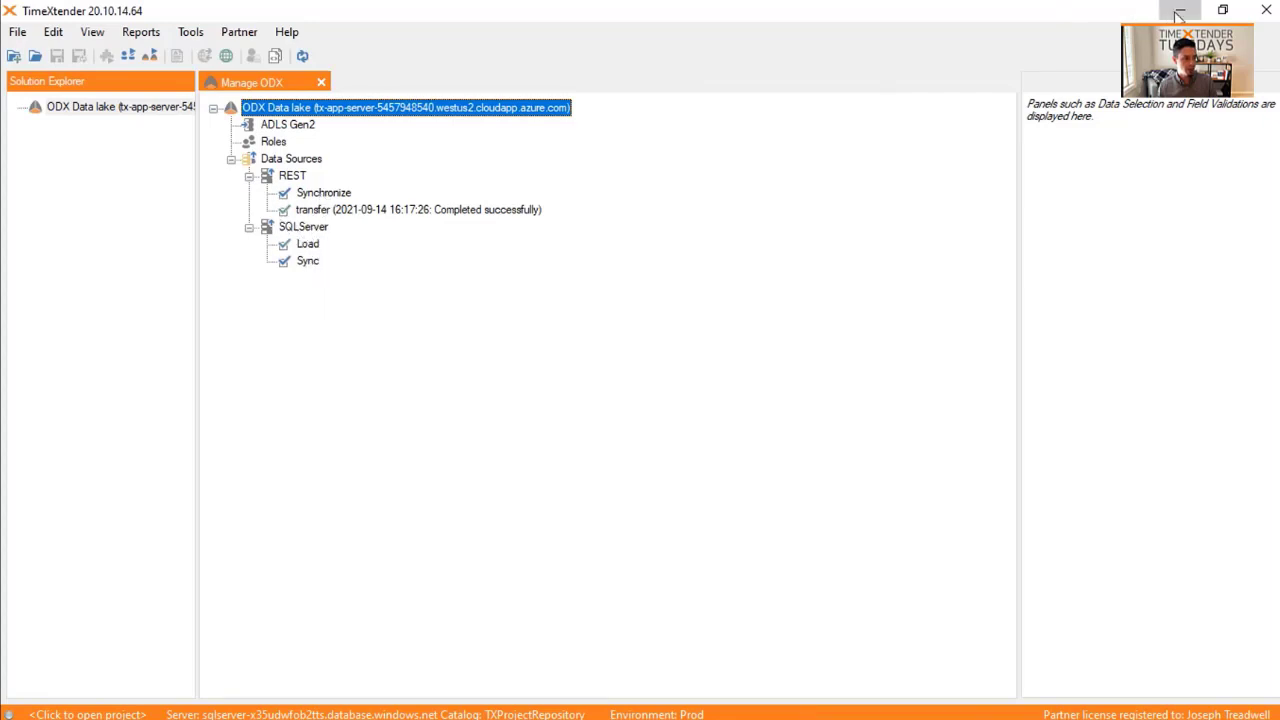
left_click(1180, 10)
scroll(700, 340, "down", 3)
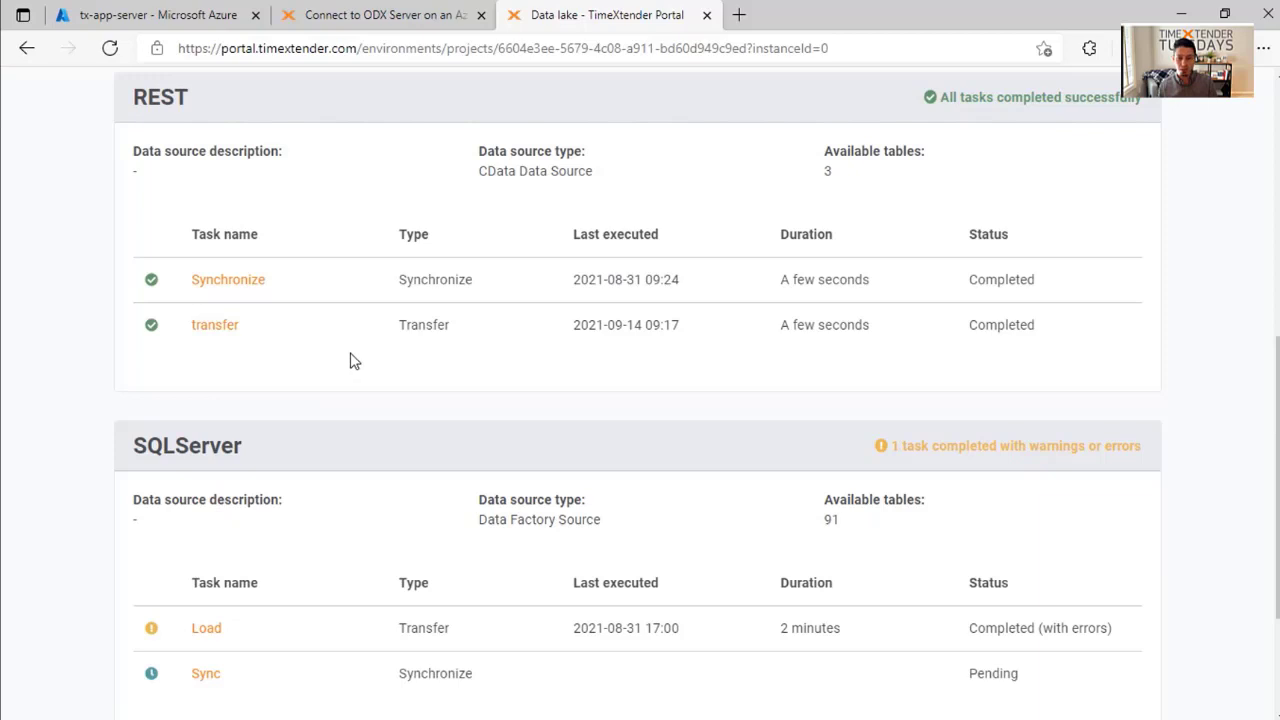
scroll(350, 361, "up", 1)
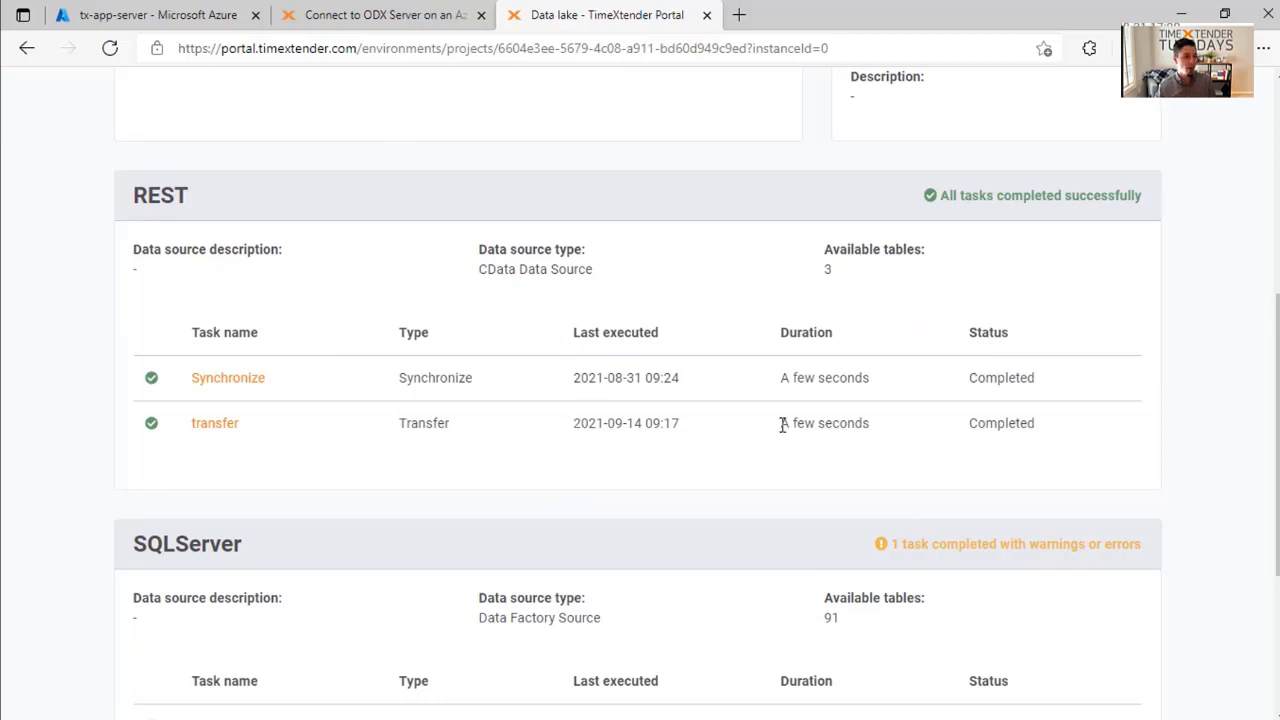
left_click_drag(783, 425, 869, 417)
left_click_drag(970, 423, 1063, 431)
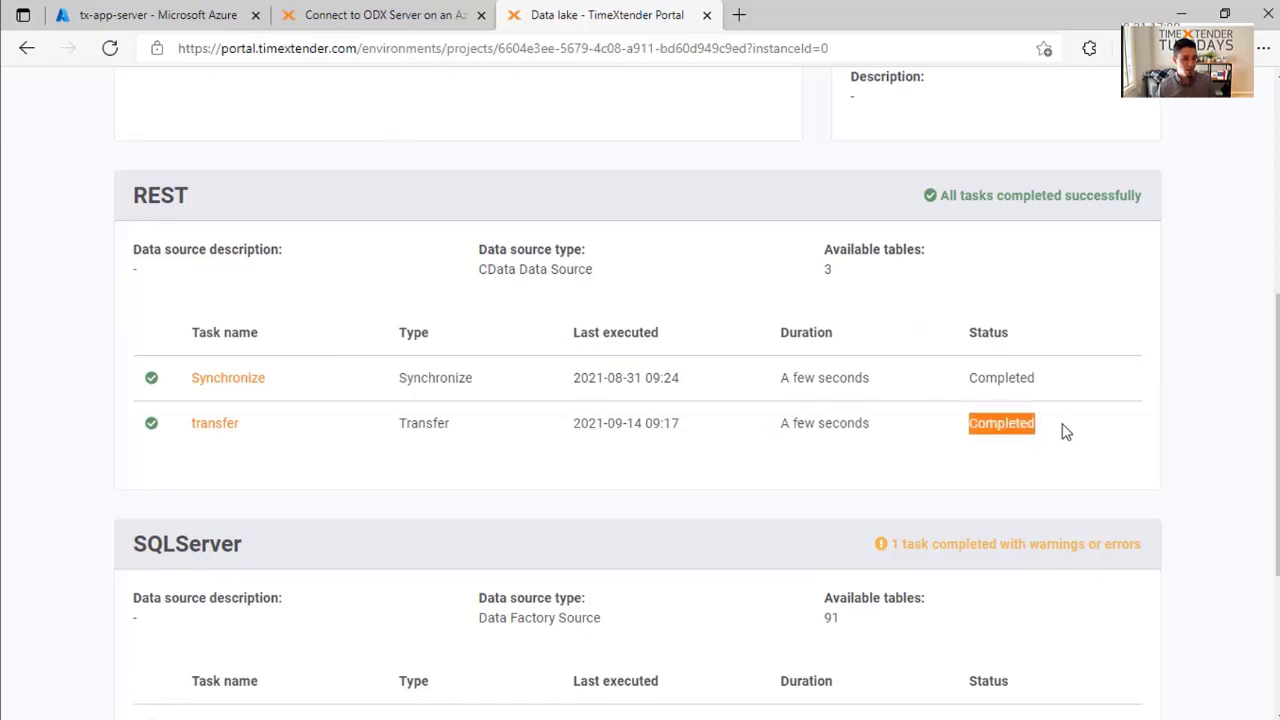
Examine the status and last execution time of the SQLServer data source's Load task on the Data lake page.
scroll(1063, 430, "down", 3)
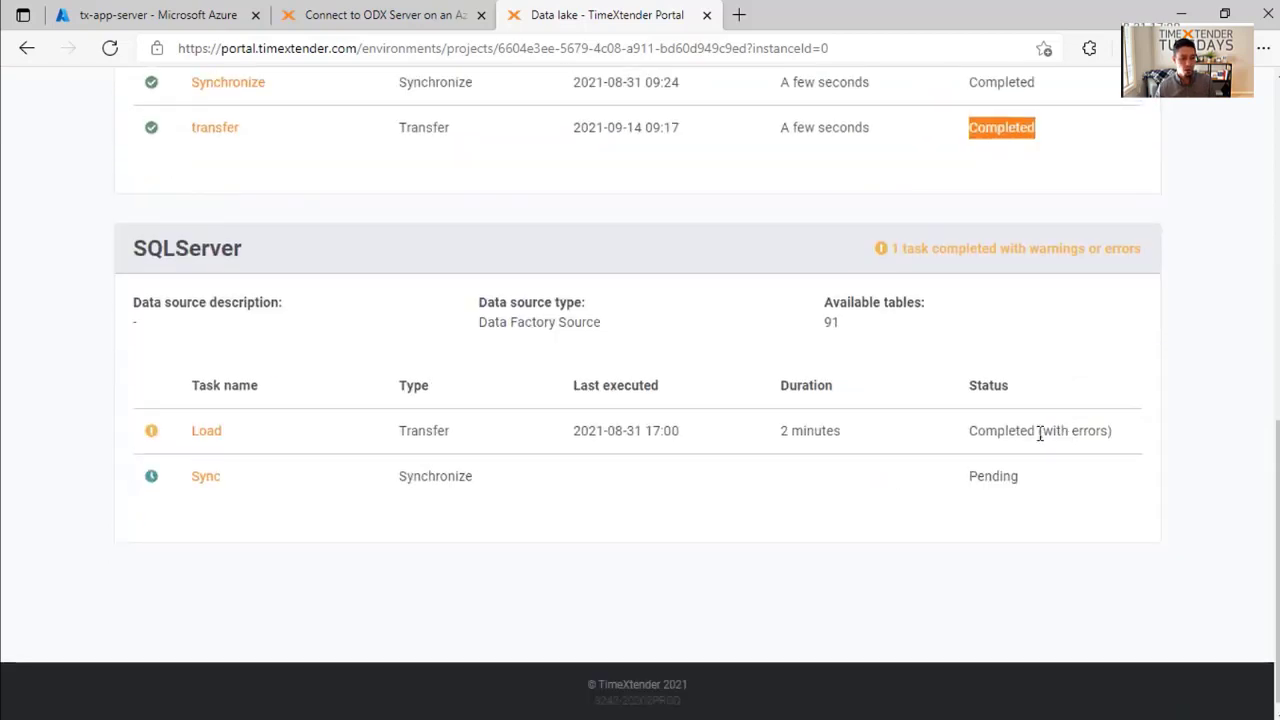
left_click(1046, 431)
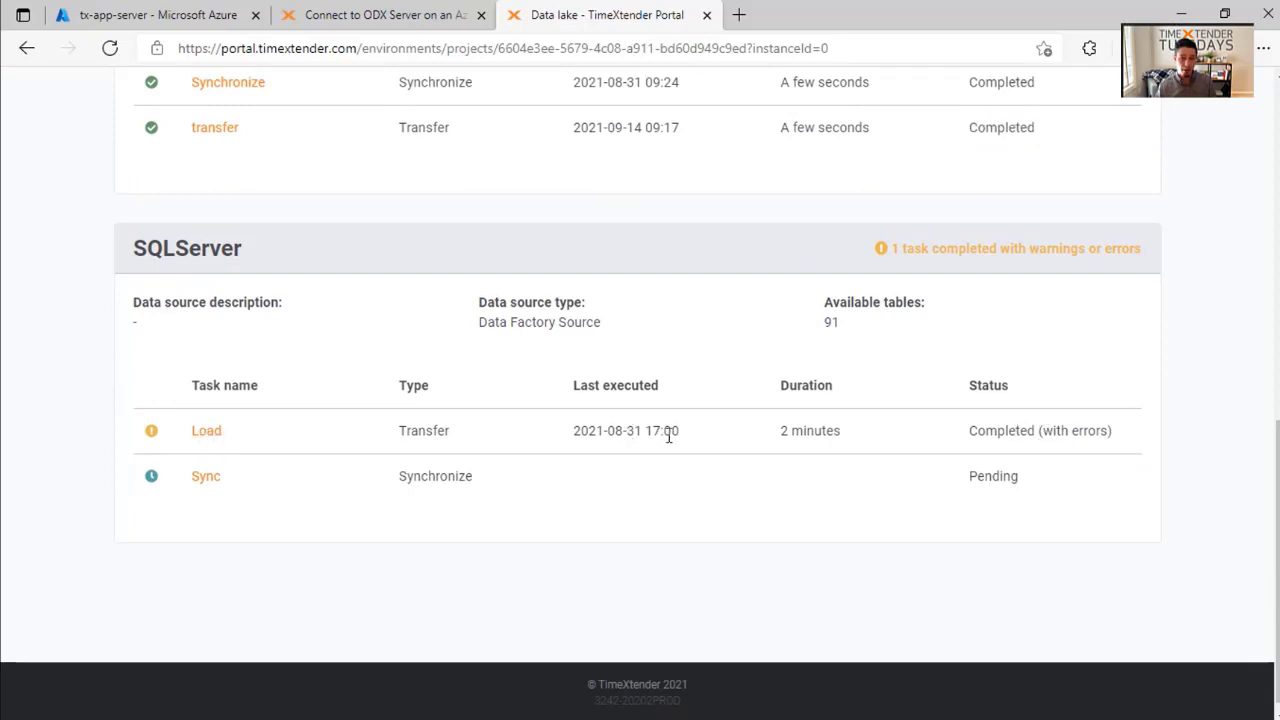
left_click_drag(613, 432, 691, 437)
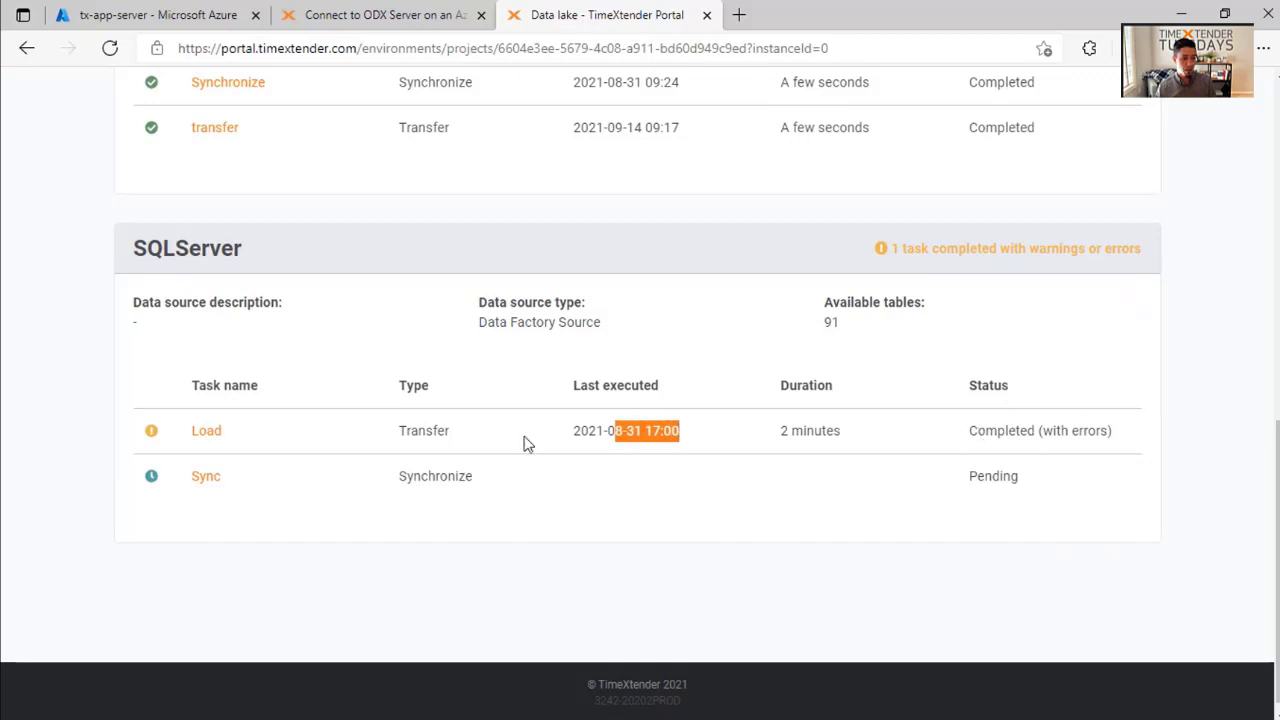
scroll(351, 419, "up", 1)
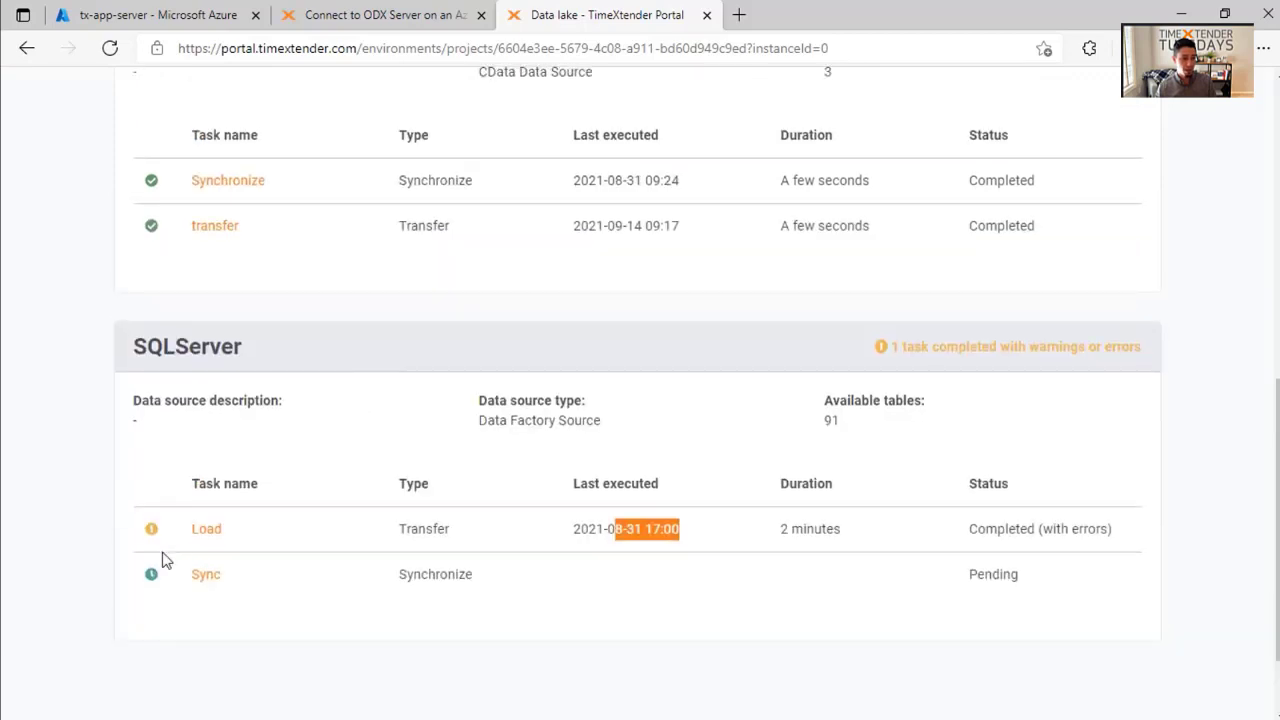
Open the SQLServer Load task's details and expand the full error message for the sales_store table.
left_click(206, 526)
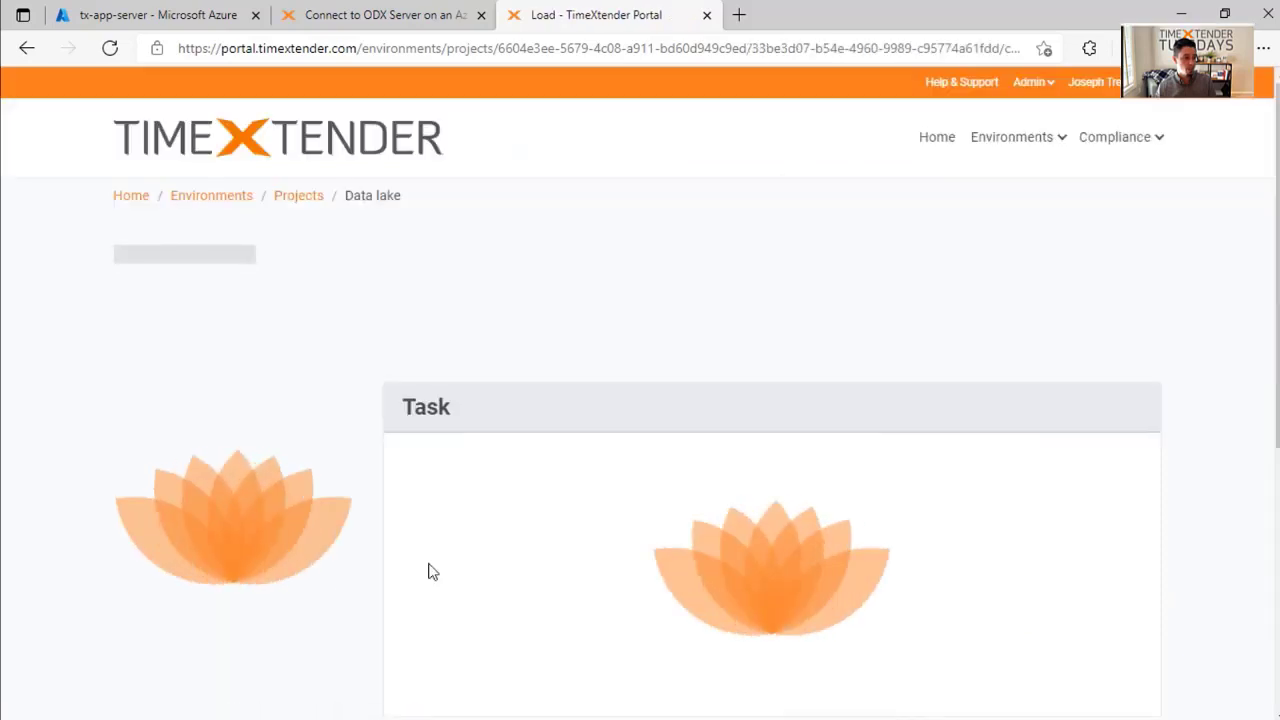
scroll(486, 513, "down", 3)
scroll(486, 513, "down", 2)
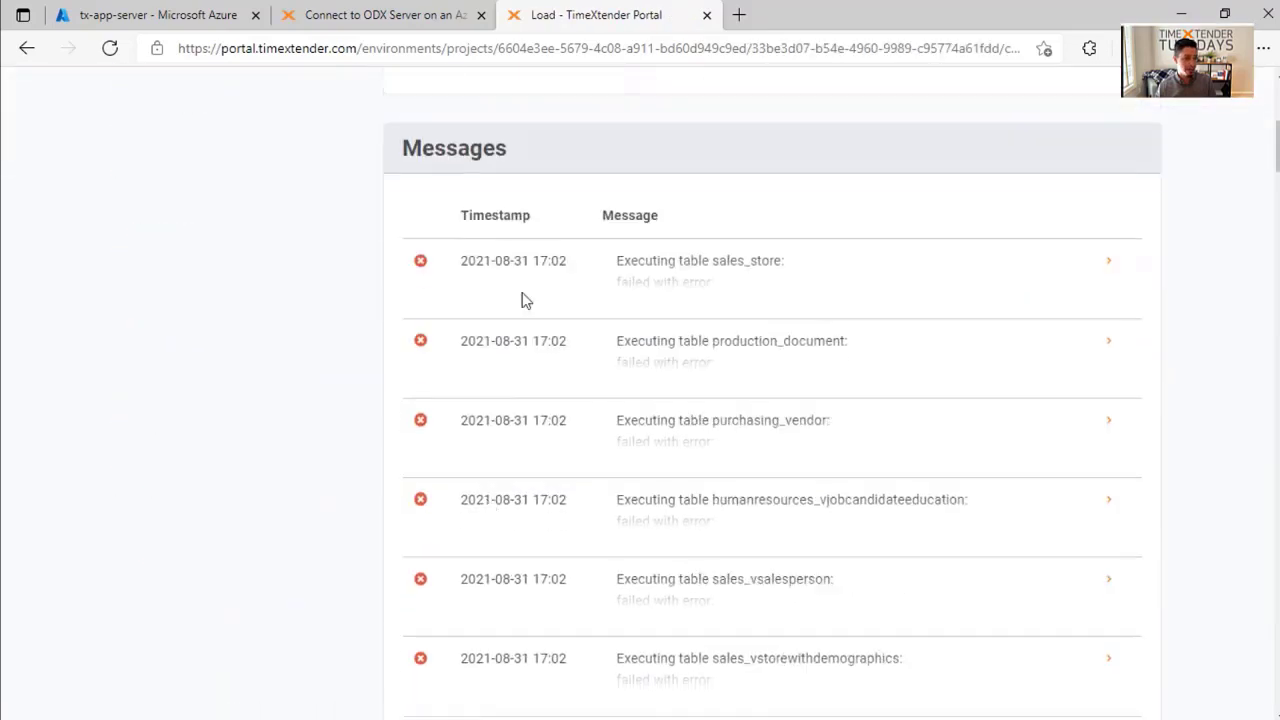
left_click(1108, 263)
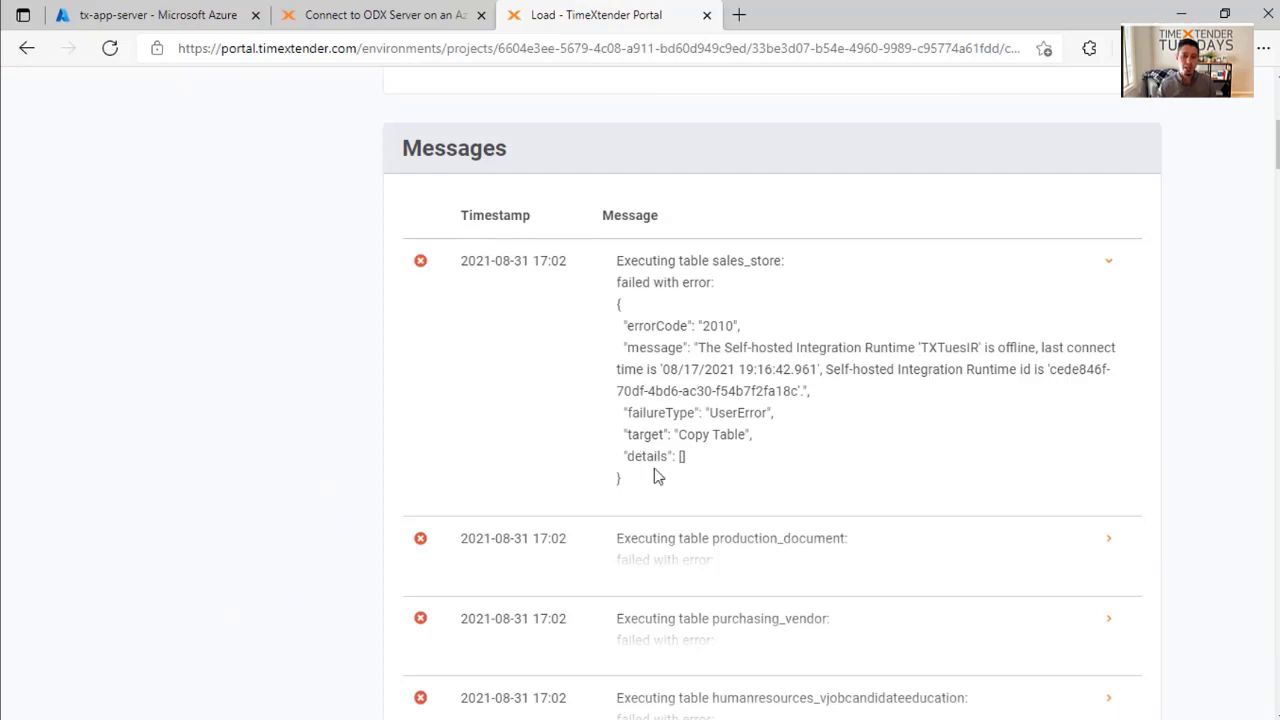
scroll(660, 470, "up", 4)
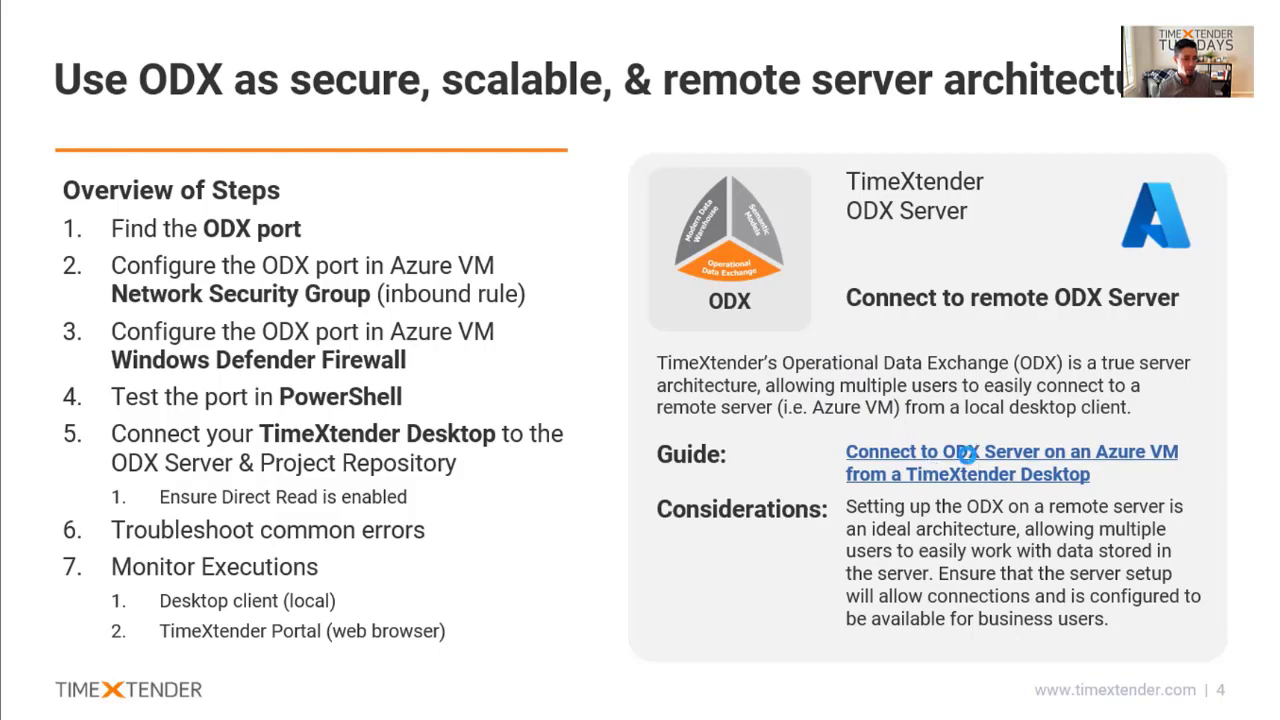
Open the linked guide on connecting to ODX Server on an Azure VM and review its Troubleshooting Common Errors section, including the missing DNS entries error.
left_click(966, 453)
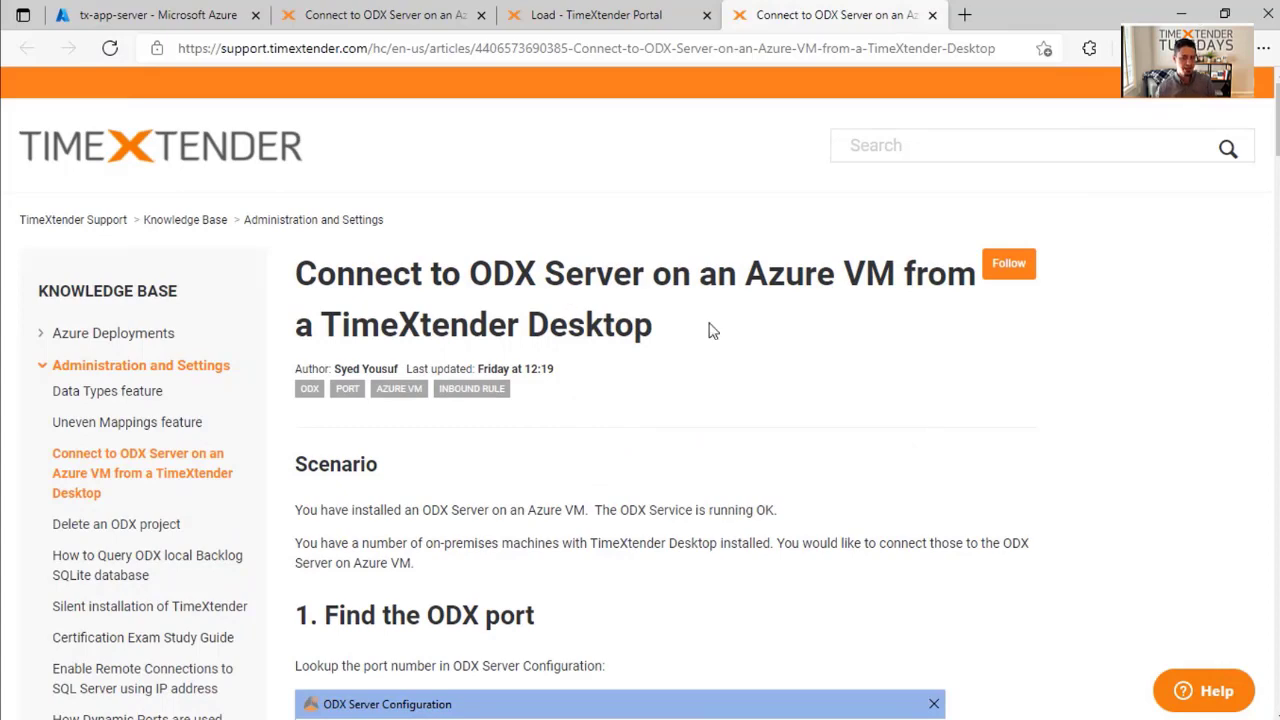
scroll(738, 432, "down", 7)
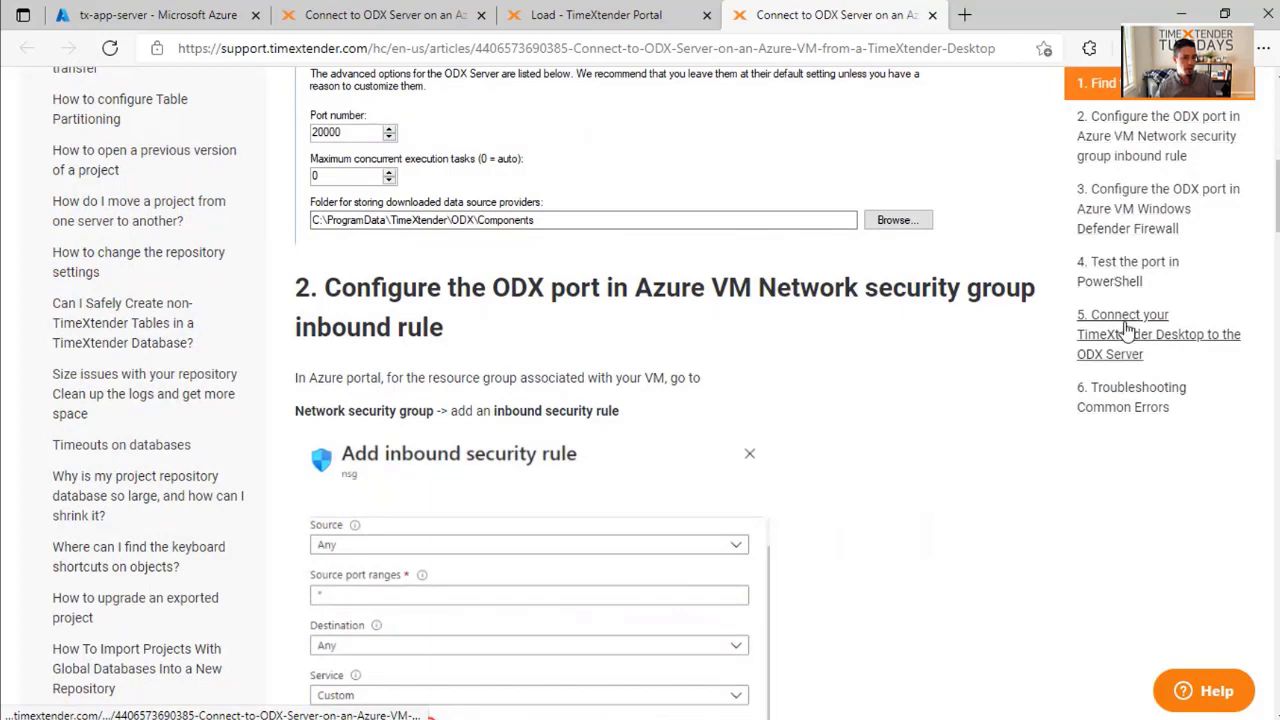
left_click(1112, 404)
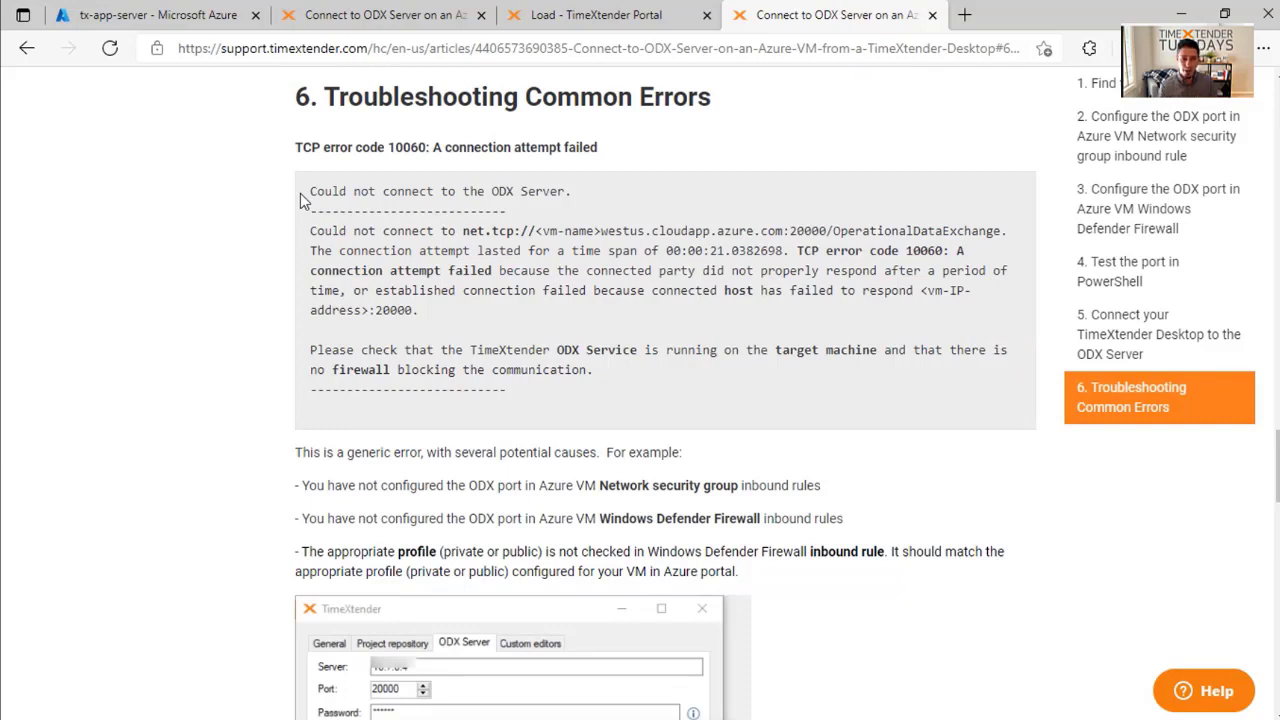
scroll(719, 431, "down", 3)
scroll(824, 449, "down", 10)
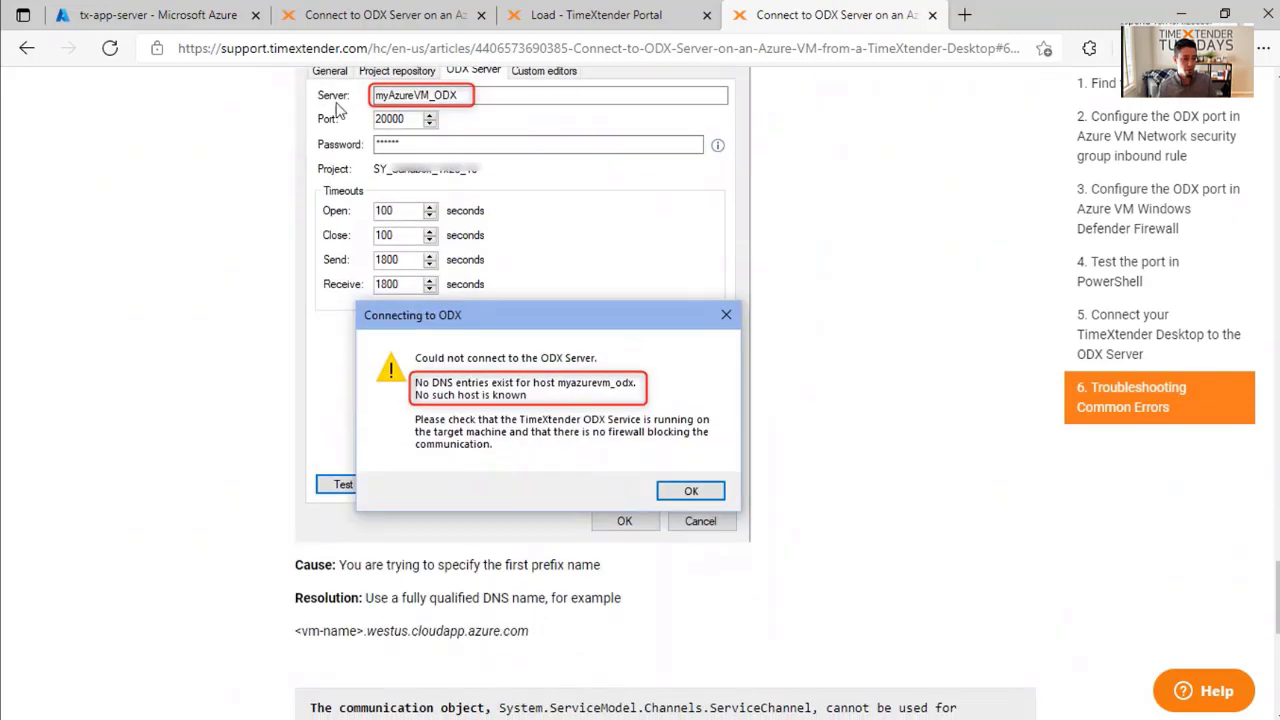
scroll(370, 195, "up", 1)
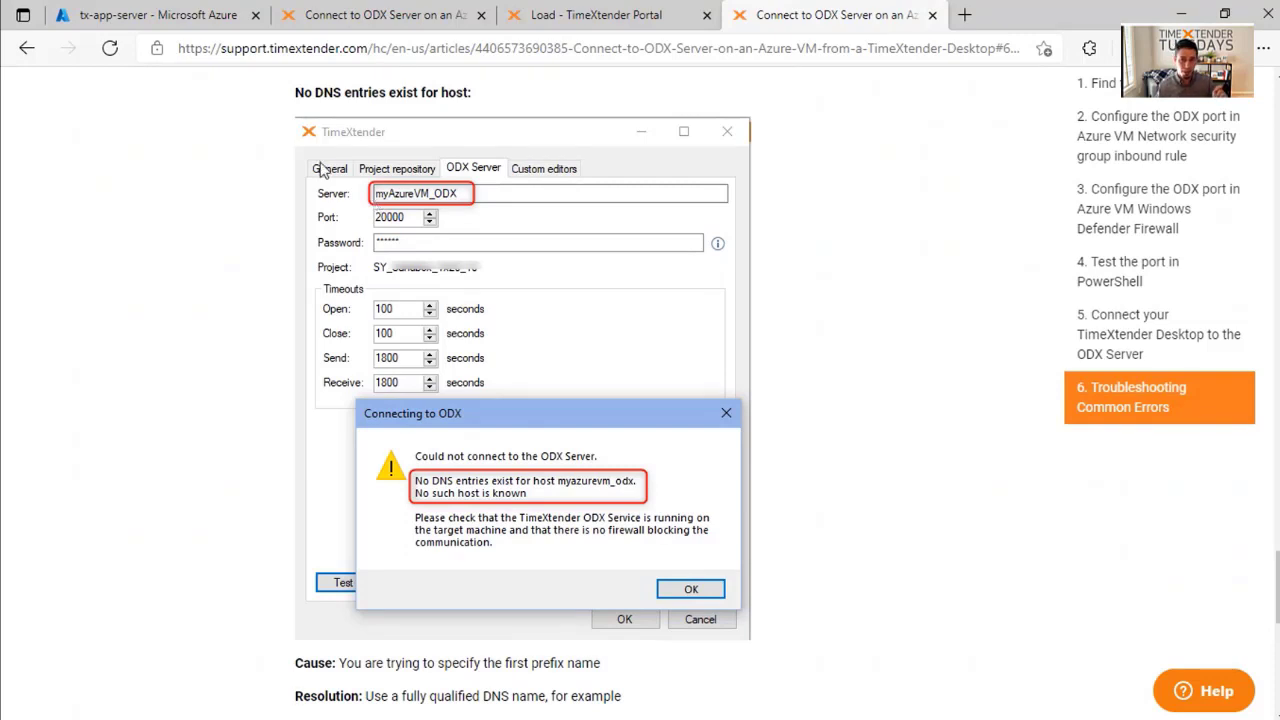
Check the DNS name in the tx-app-server overview in the Azure portal, and return to the presentation slide.
left_click(167, 22)
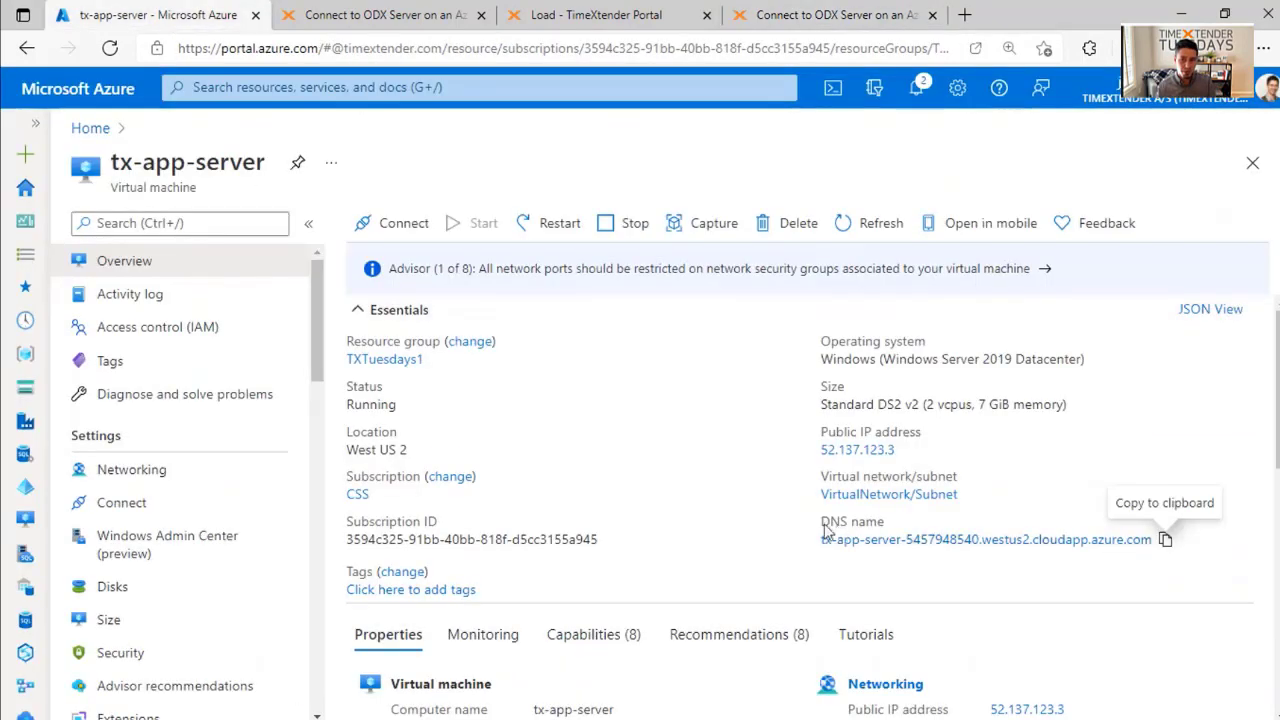
left_click_drag(820, 527, 886, 528)
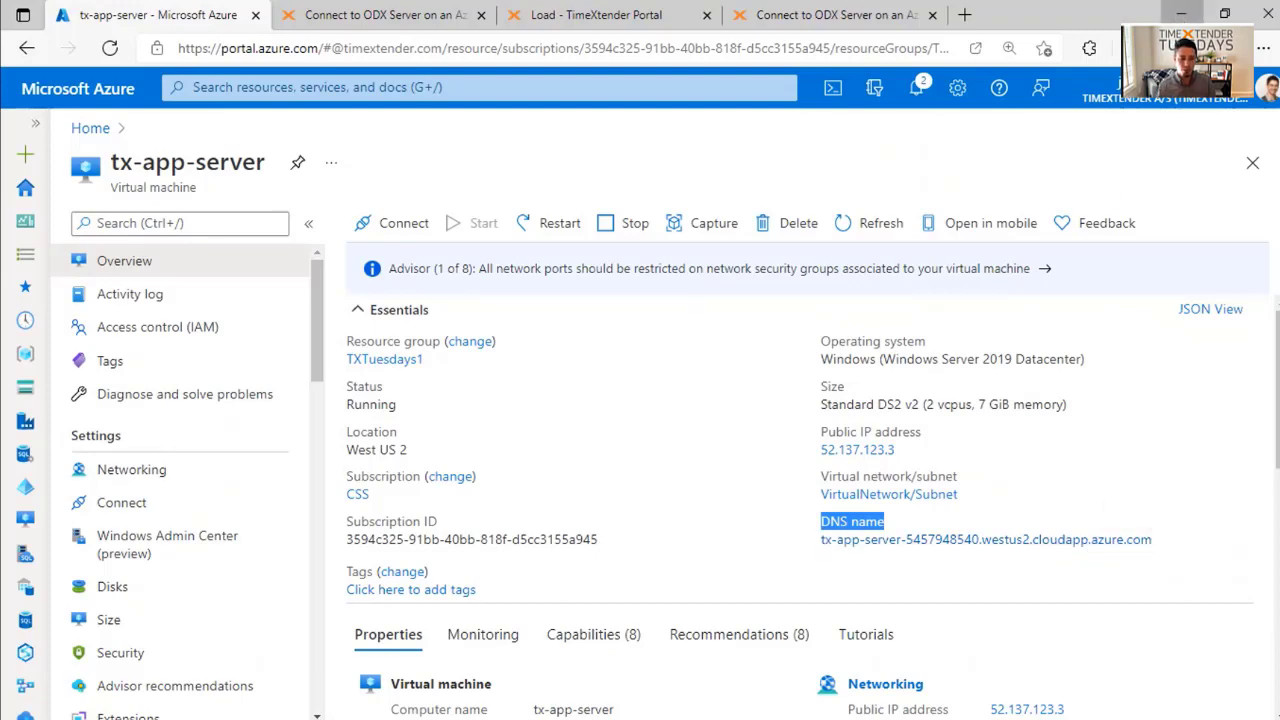
left_click(1181, 14)
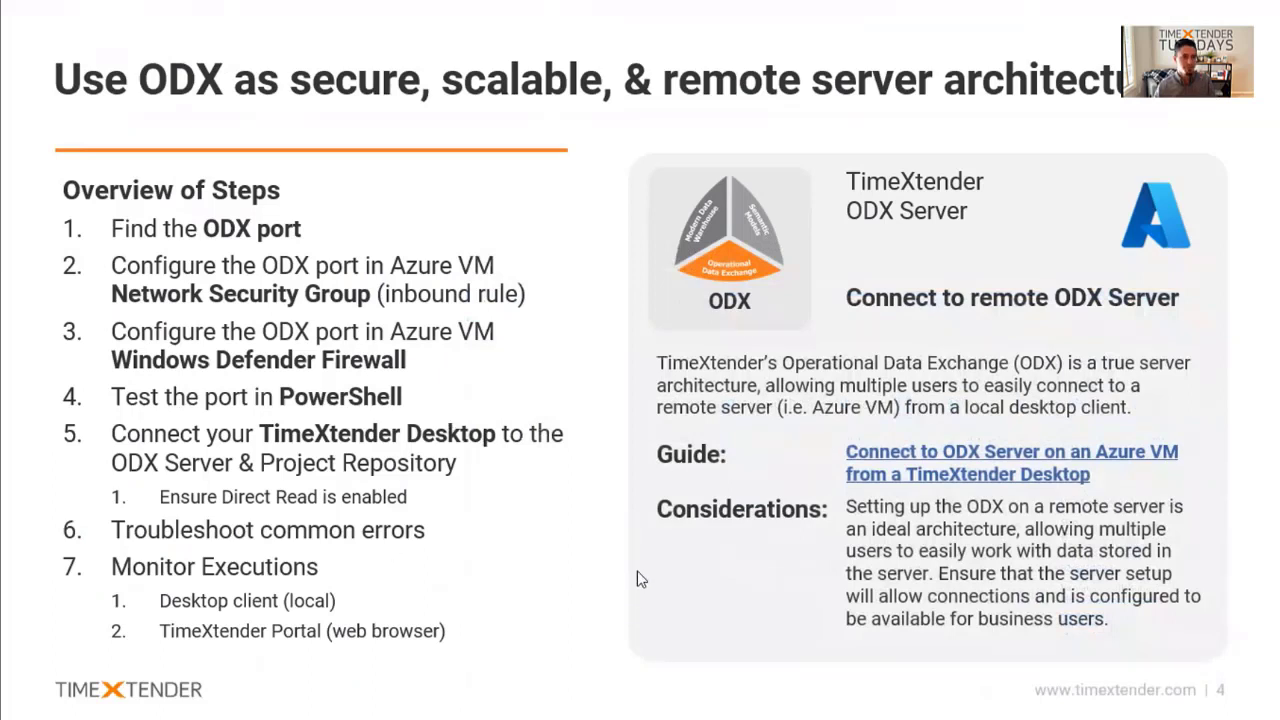
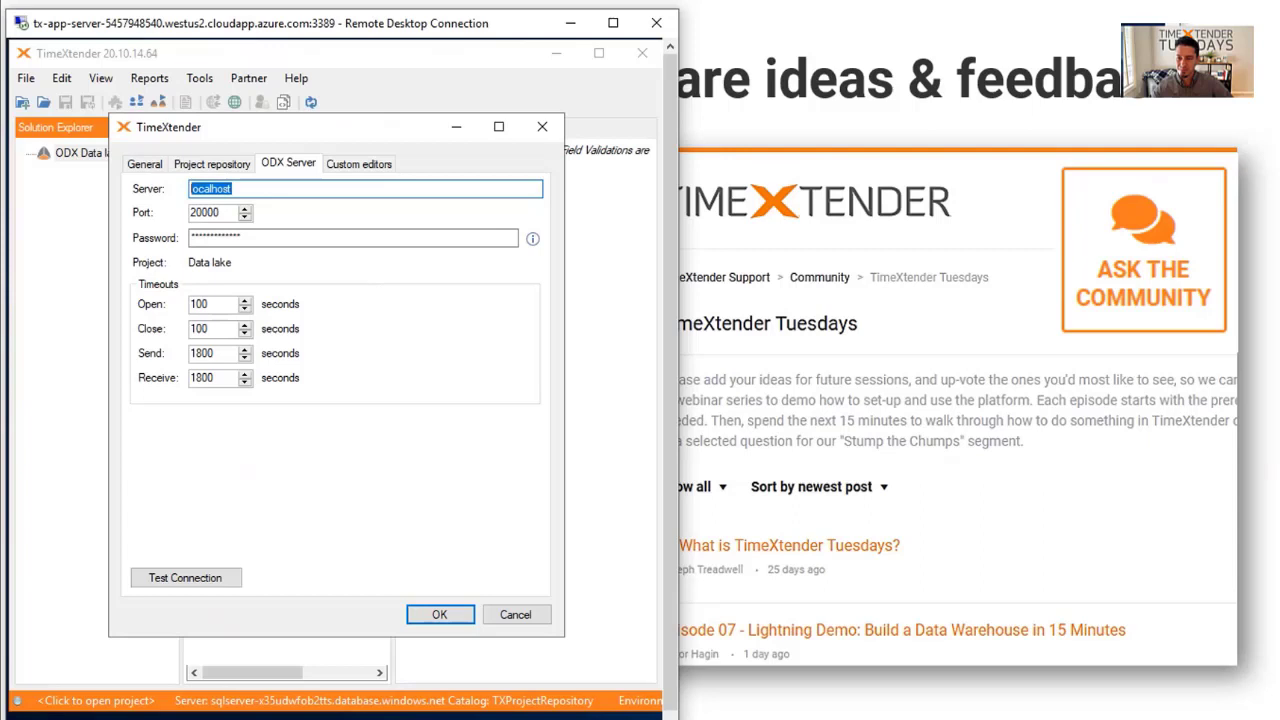
Switch back to the browser and review the SQLServer Load task's execution details in the TimeXtender Portal.
key("alt+Tab")
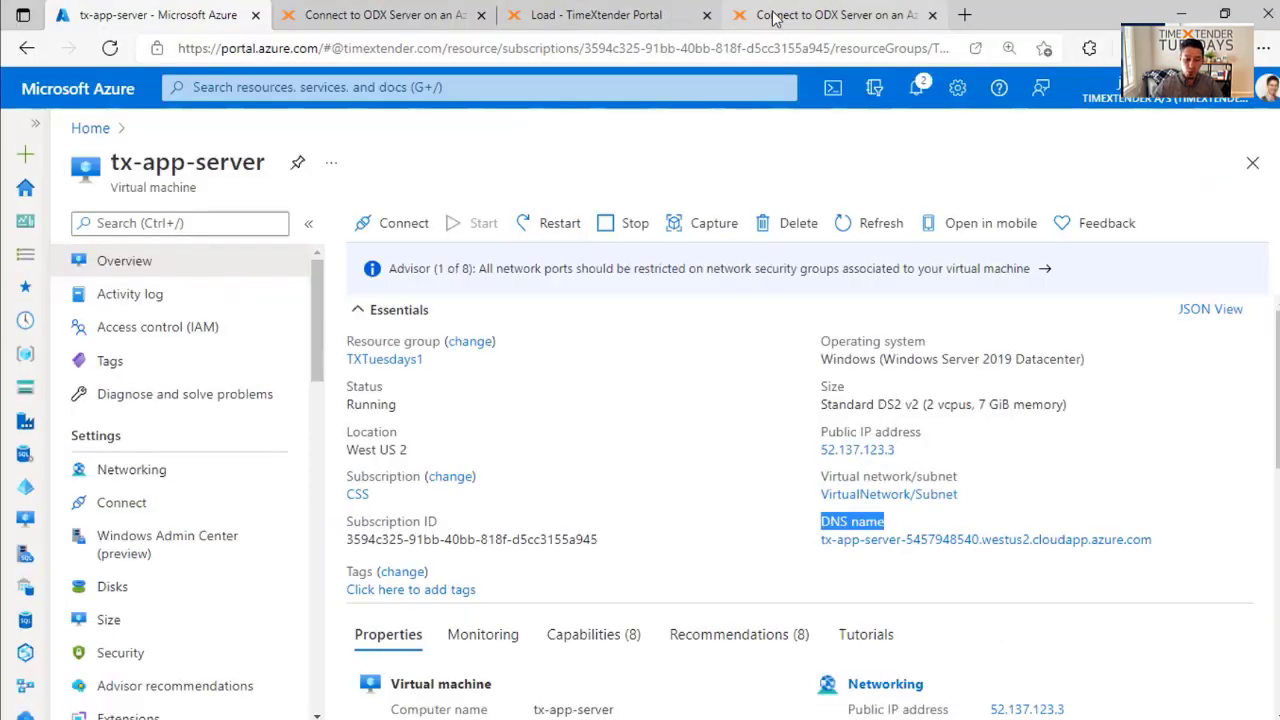
left_click(830, 15)
left_click(594, 20)
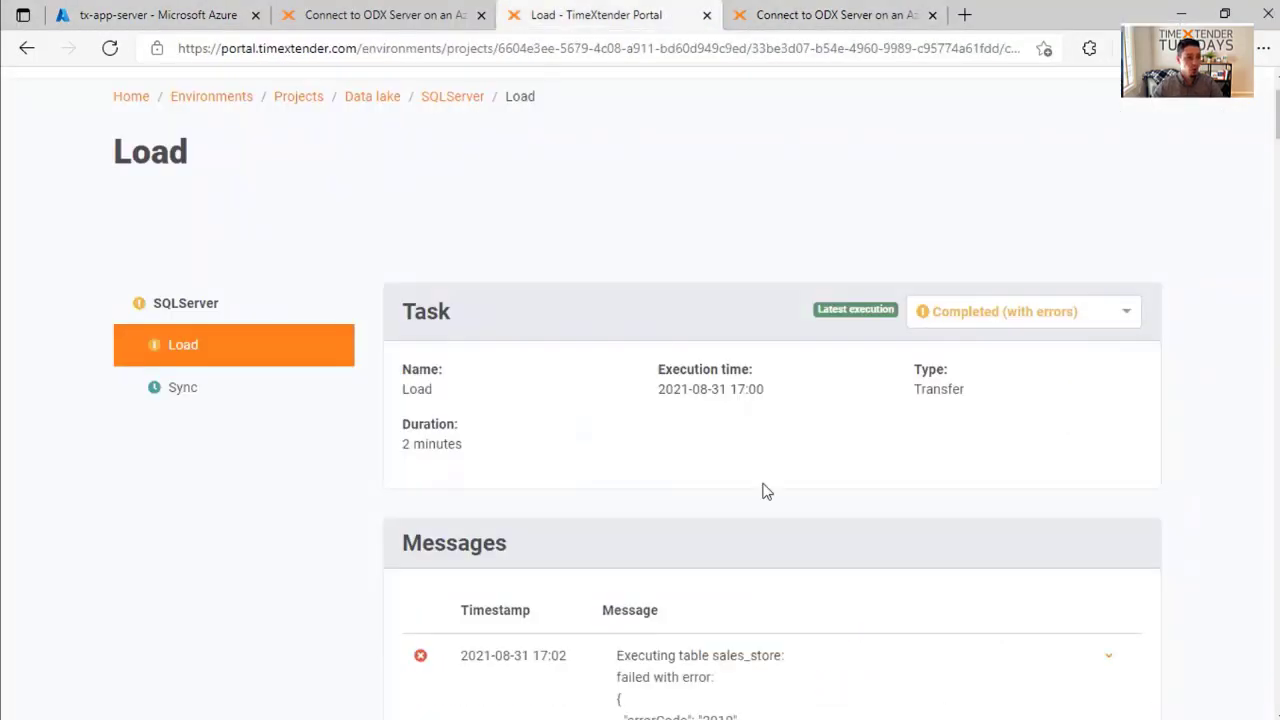
scroll(634, 337, "down", 2)
scroll(640, 338, "up", 3)
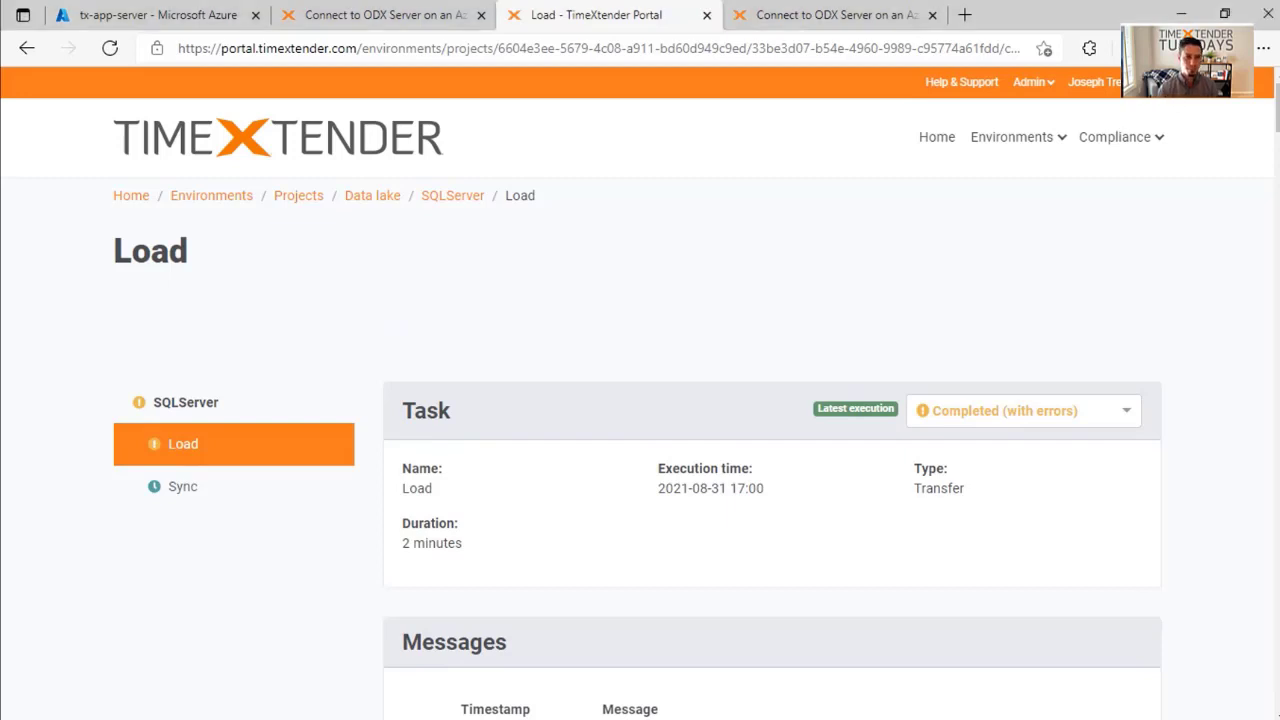
Sign out of the TimeXtender Portal and sign back in with the previously used account.
left_click(1160, 88)
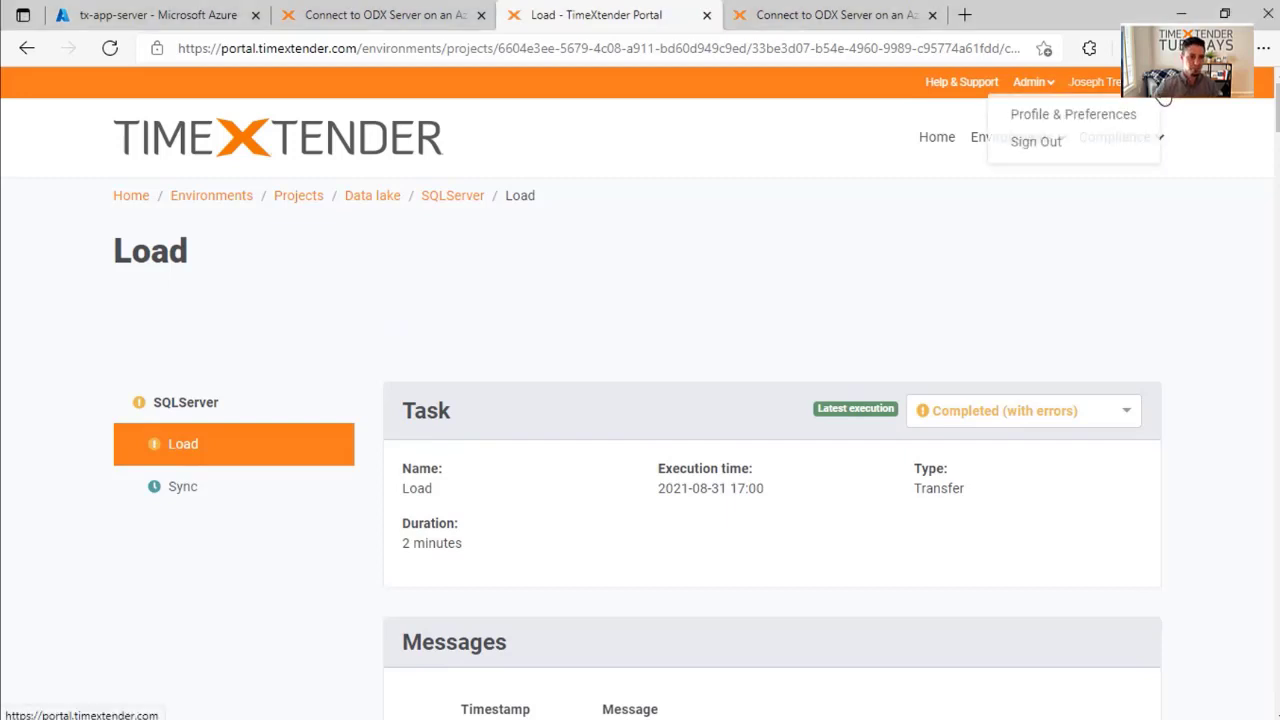
left_click(1046, 142)
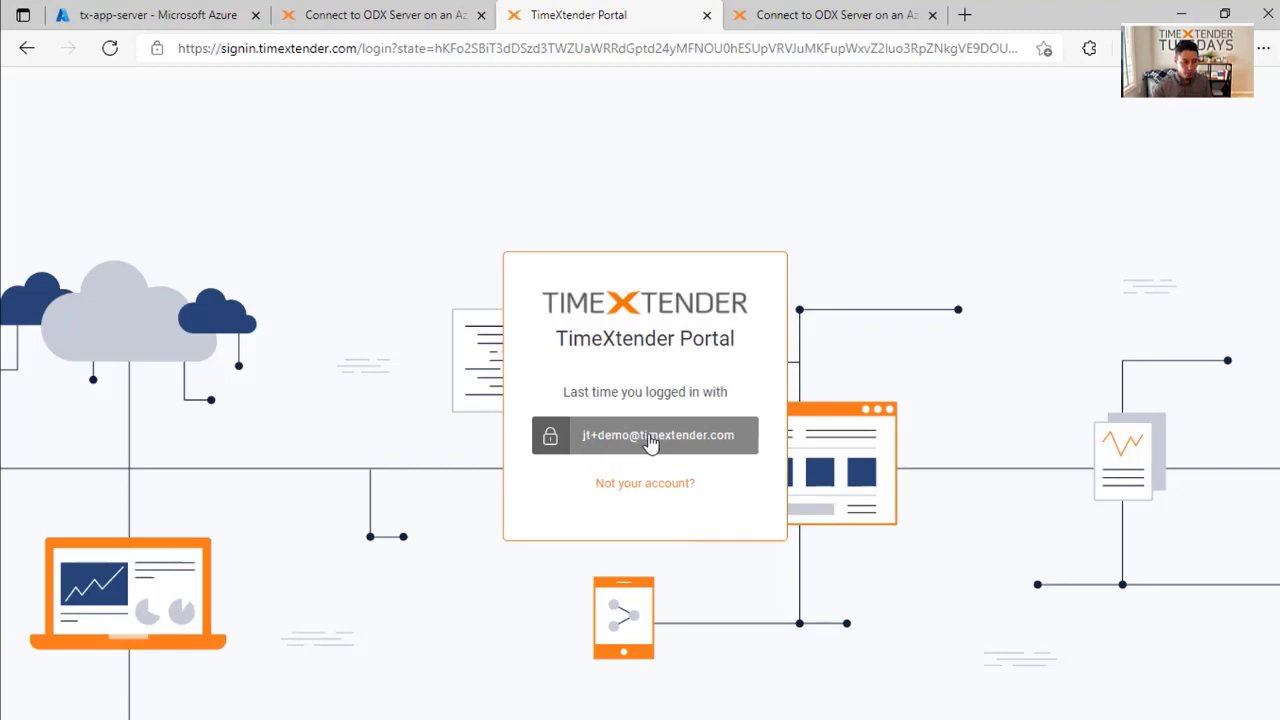
left_click(595, 437)
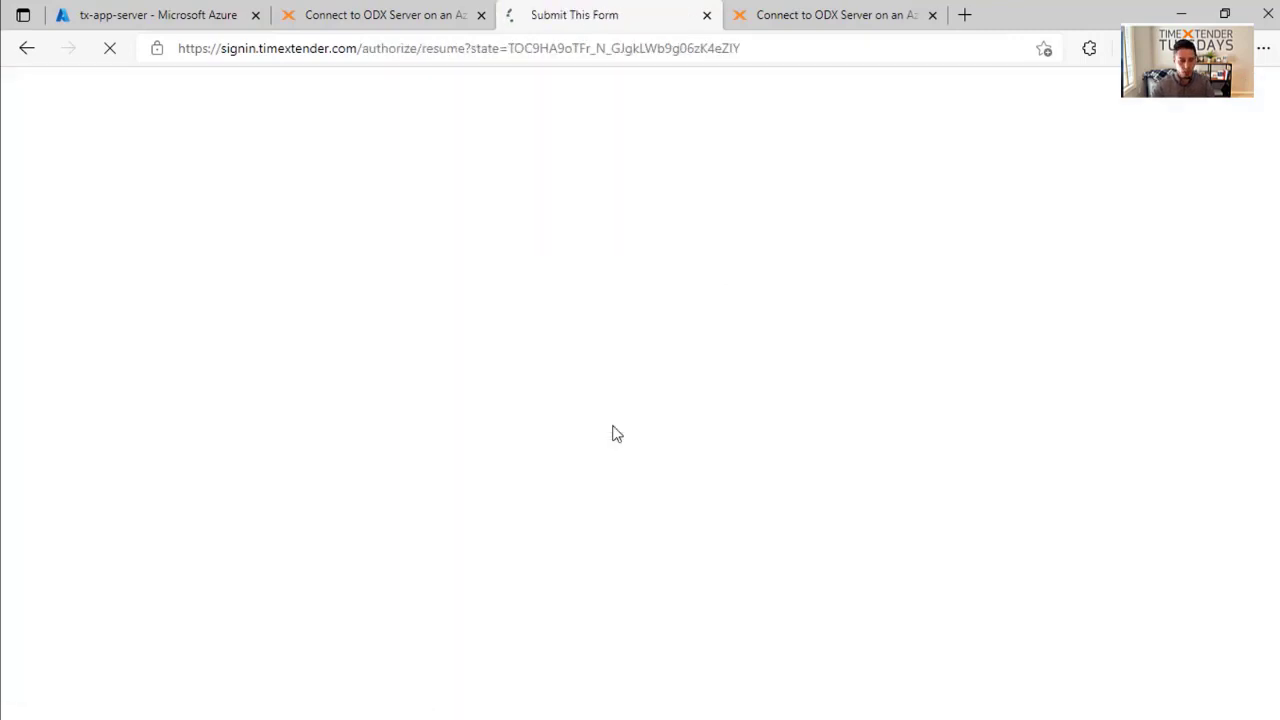